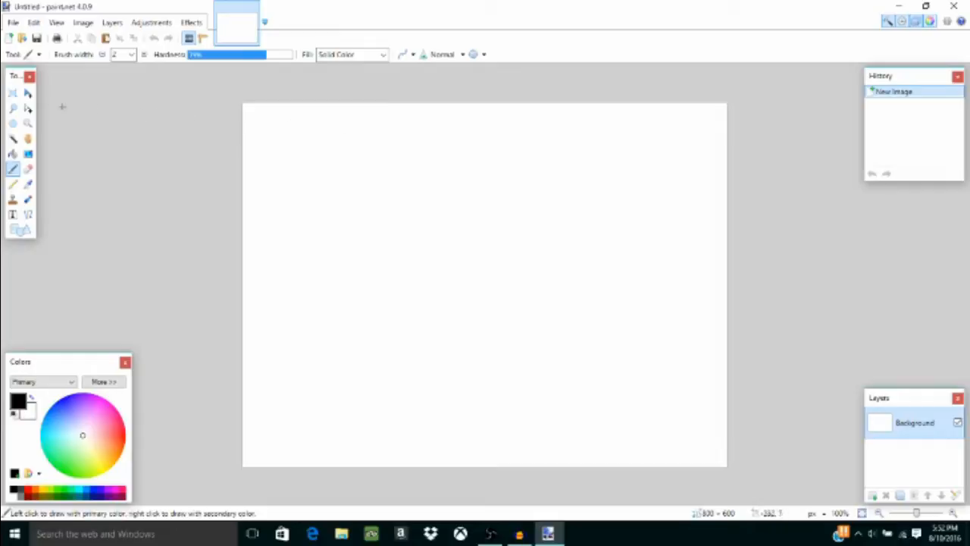
- Draw a rectangular selection about 365 × 277 px in the upper middle of the canvas, and deselect it
{"action": "left_click", "coordinate": [12, 94]}
{"action": "left_click_drag", "start_coordinate": [331, 140], "coordinate": [553, 309]}
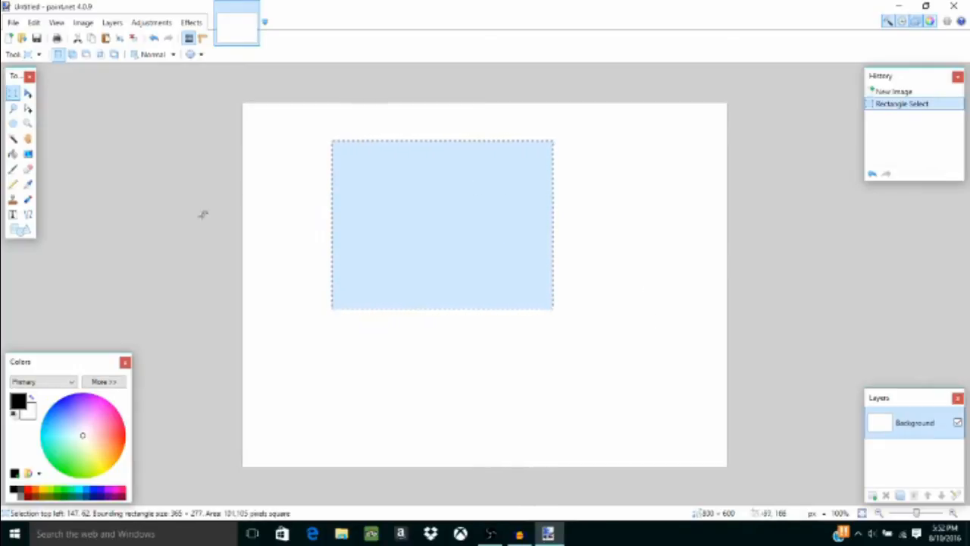
{"action": "key", "text": "ctrl+d"}
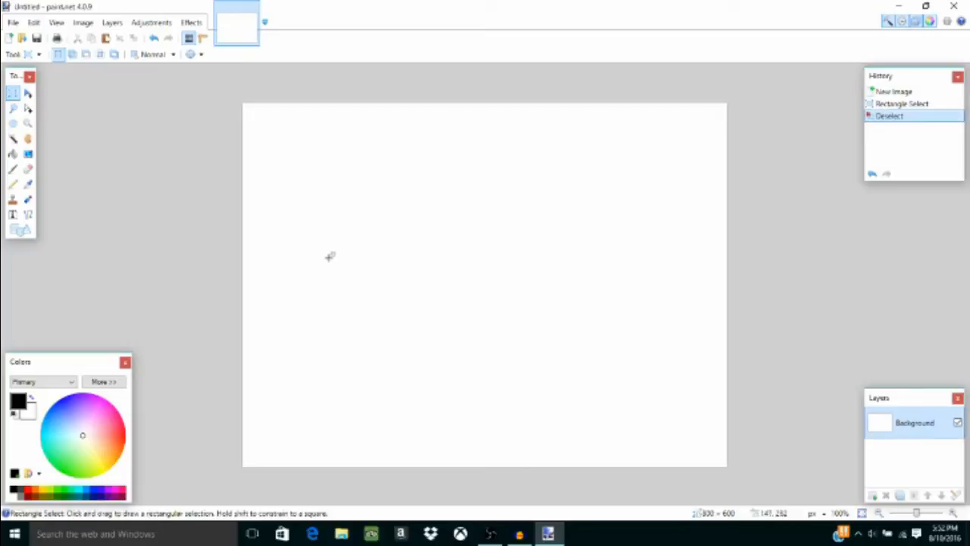
- Try moving the pixels of a rectangular selection about 233 × 155 px toward the lower right, undo the move and deselect
{"action": "left_click", "coordinate": [27, 94]}
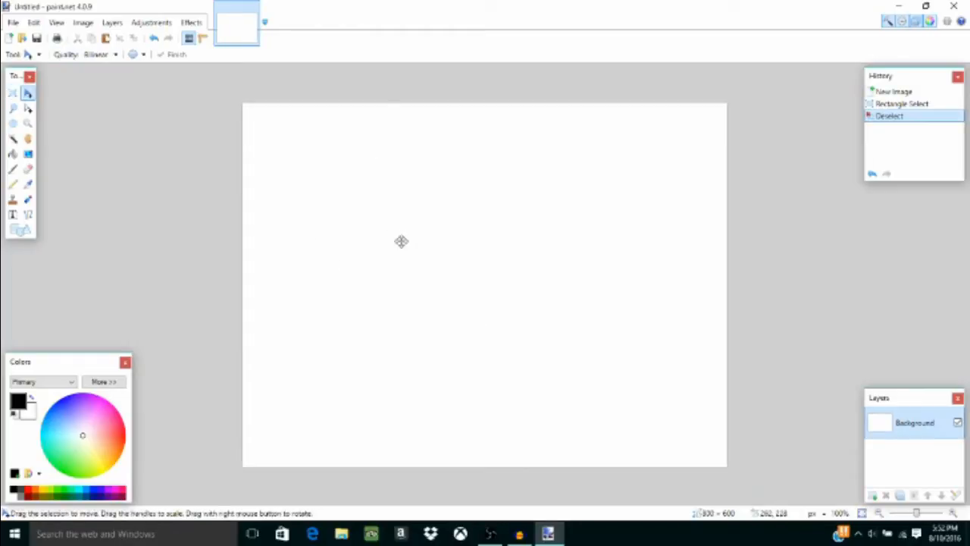
{"action": "left_click", "coordinate": [12, 92]}
{"action": "left_click_drag", "start_coordinate": [351, 170], "coordinate": [567, 325]}
{"action": "left_click", "coordinate": [27, 94]}
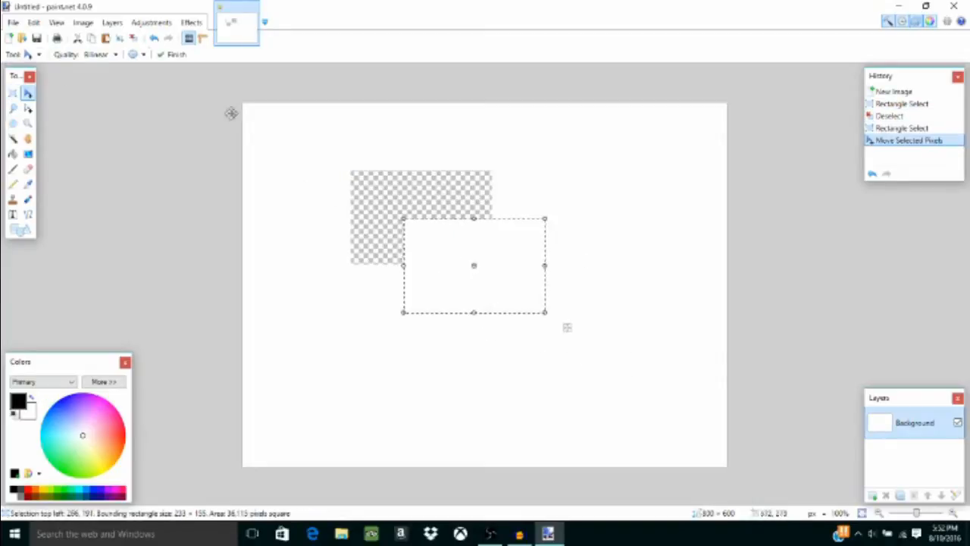
{"action": "left_click", "coordinate": [155, 39]}
{"action": "left_click", "coordinate": [12, 92]}
{"action": "key", "text": "ctrl+d"}
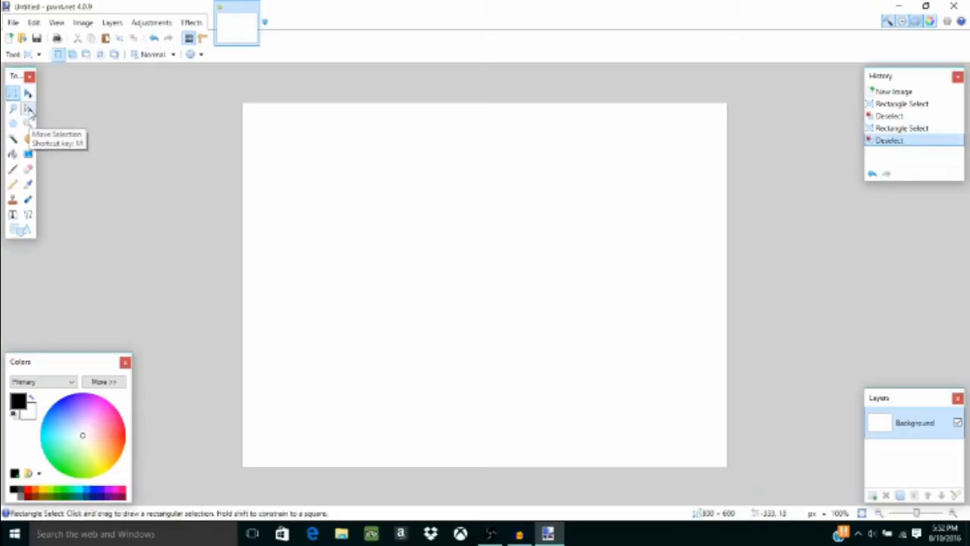
- Draw a rectangular selection about 131 × 130 px, reposition only its outline with Move Selection, and deselect it
{"action": "left_click_drag", "start_coordinate": [363, 213], "coordinate": [440, 301]}
{"action": "left_click", "coordinate": [28, 108]}
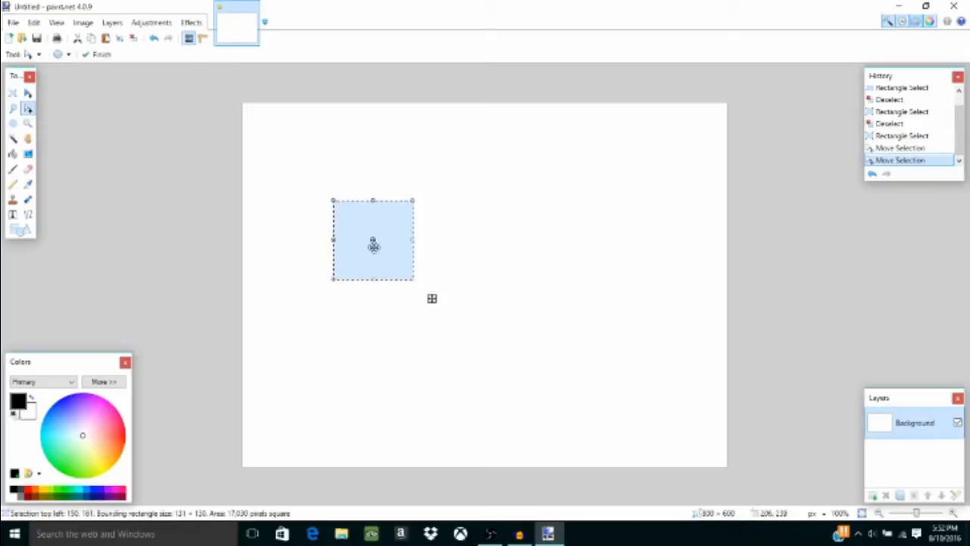
{"action": "left_click", "coordinate": [12, 92]}
{"action": "left_click", "coordinate": [167, 123]}
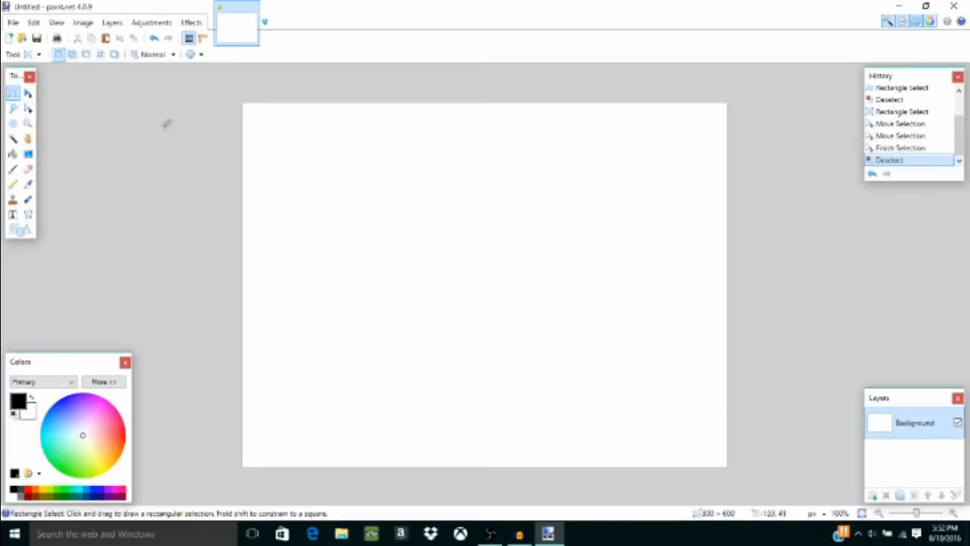
- Draw a freeform lasso selection about 651 × 436 px across the canvas, and undo it
{"action": "left_click", "coordinate": [13, 111]}
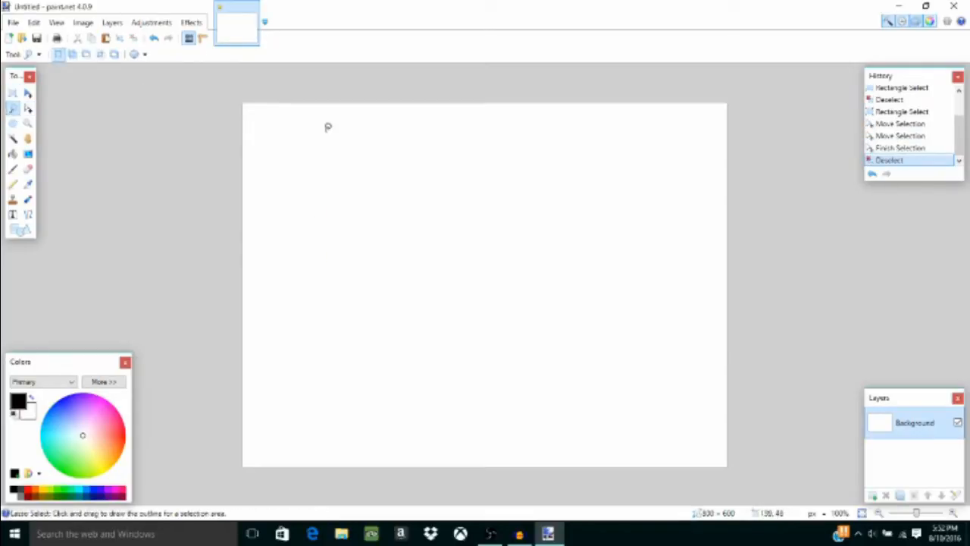
{"action": "mouse_move", "coordinate": [327, 133]}
{"action": "left_mouse_down"}
{"action": "mouse_move", "coordinate": [390, 204]}
{"action": "mouse_move", "coordinate": [439, 301]}
{"action": "mouse_move", "coordinate": [303, 354]}
{"action": "mouse_move", "coordinate": [283, 332]}
{"action": "mouse_move", "coordinate": [258, 218]}
{"action": "mouse_move", "coordinate": [258, 162]}
{"action": "mouse_move", "coordinate": [295, 116]}
{"action": "mouse_move", "coordinate": [431, 113]}
{"action": "mouse_move", "coordinate": [551, 174]}
{"action": "mouse_move", "coordinate": [570, 220]}
{"action": "mouse_move", "coordinate": [510, 329]}
{"action": "mouse_move", "coordinate": [465, 357]}
{"action": "mouse_move", "coordinate": [339, 357]}
{"action": "mouse_move", "coordinate": [543, 378]}
{"action": "mouse_move", "coordinate": [614, 367]}
{"action": "mouse_move", "coordinate": [630, 242]}
{"action": "mouse_move", "coordinate": [585, 170]}
{"action": "mouse_move", "coordinate": [459, 157]}
{"action": "mouse_move", "coordinate": [439, 180]}
{"action": "mouse_move", "coordinate": [457, 244]}
{"action": "mouse_move", "coordinate": [483, 265]}
{"action": "left_mouse_up"}
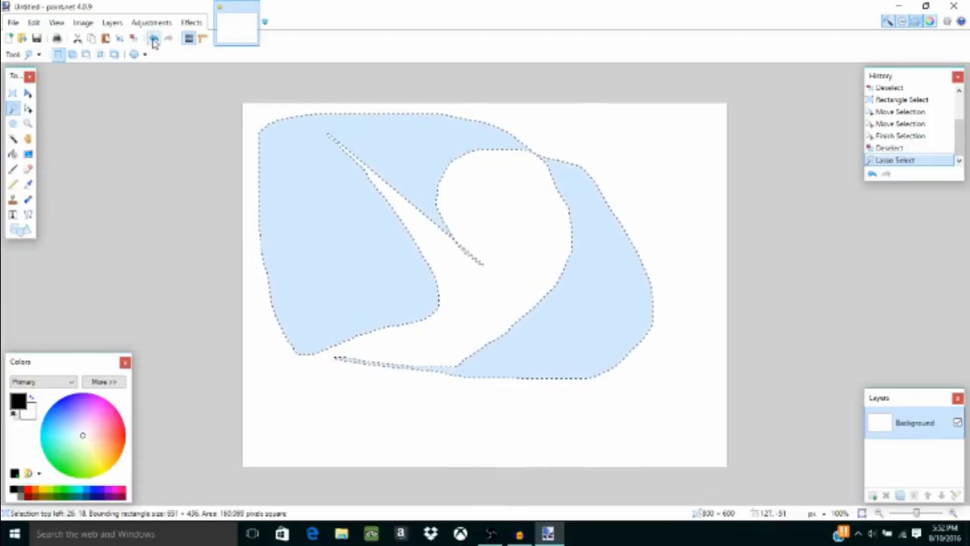
{"action": "left_click", "coordinate": [153, 39]}
- Draw an elliptical selection about 185 × 163 px near the canvas's upper middle, and undo it
{"action": "left_click", "coordinate": [12, 123]}
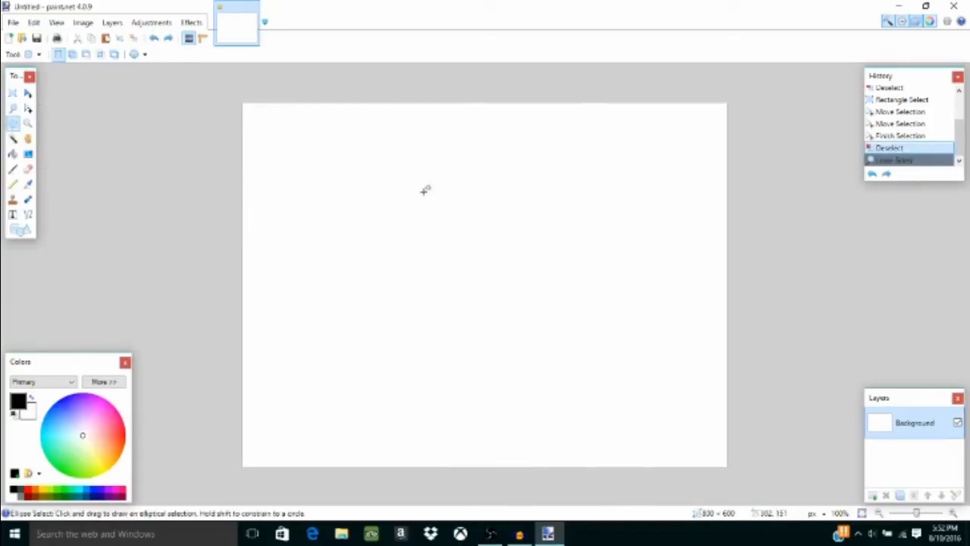
{"action": "left_click_drag", "start_coordinate": [416, 183], "coordinate": [525, 279]}
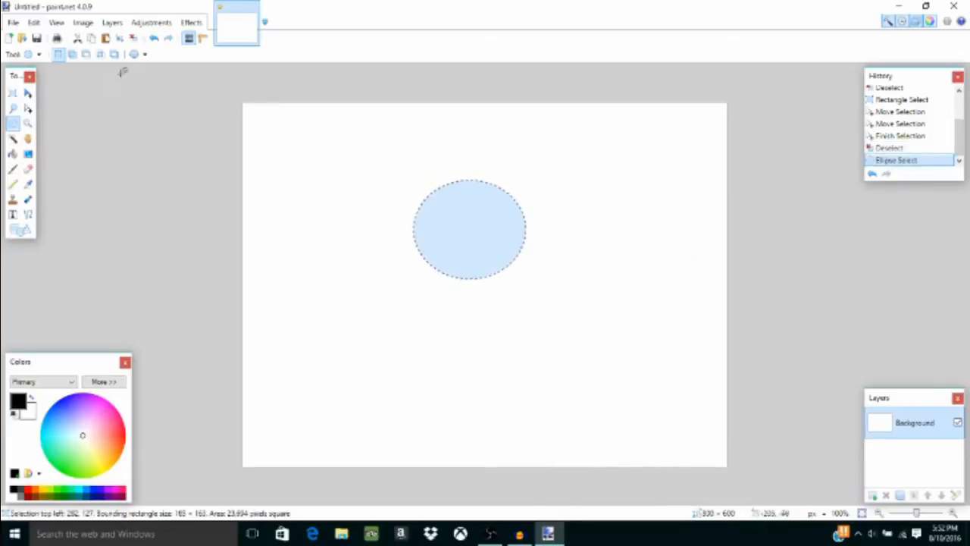
{"action": "left_click", "coordinate": [156, 42]}
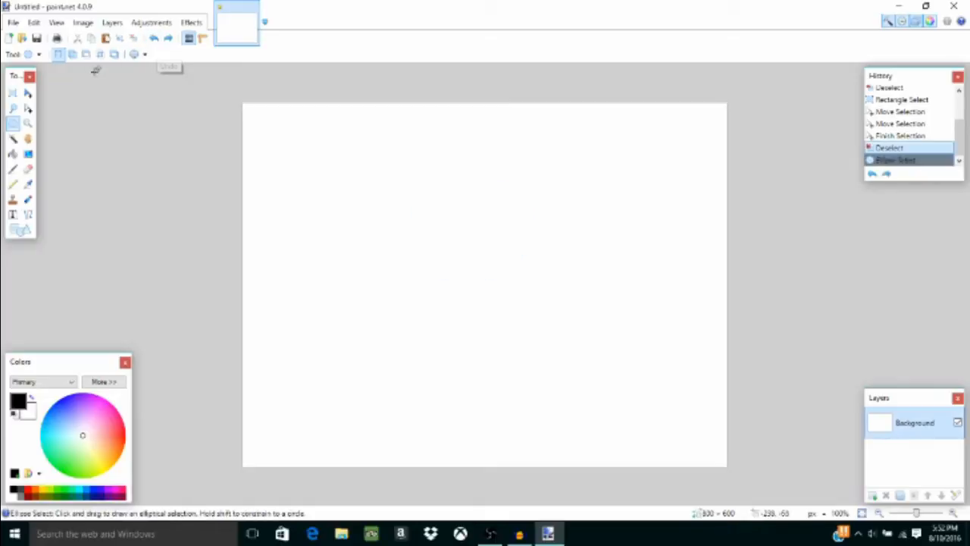
- Zoom in on the canvas to 2400% with the Zoom tool
{"action": "left_click", "coordinate": [27, 122]}
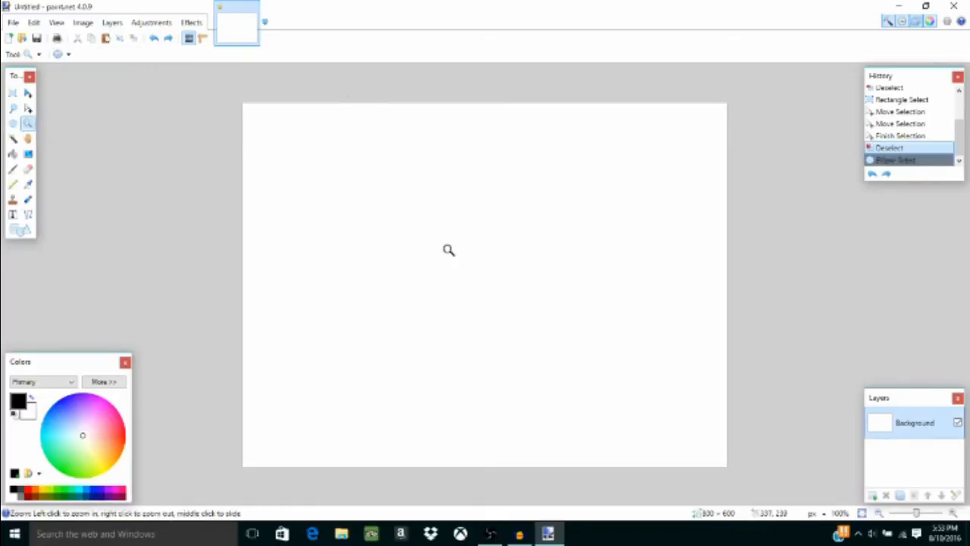
{"action": "left_click", "coordinate": [449, 250]}
{"action": "left_click", "coordinate": [449, 250]}
{"action": "left_click", "coordinate": [448, 250]}
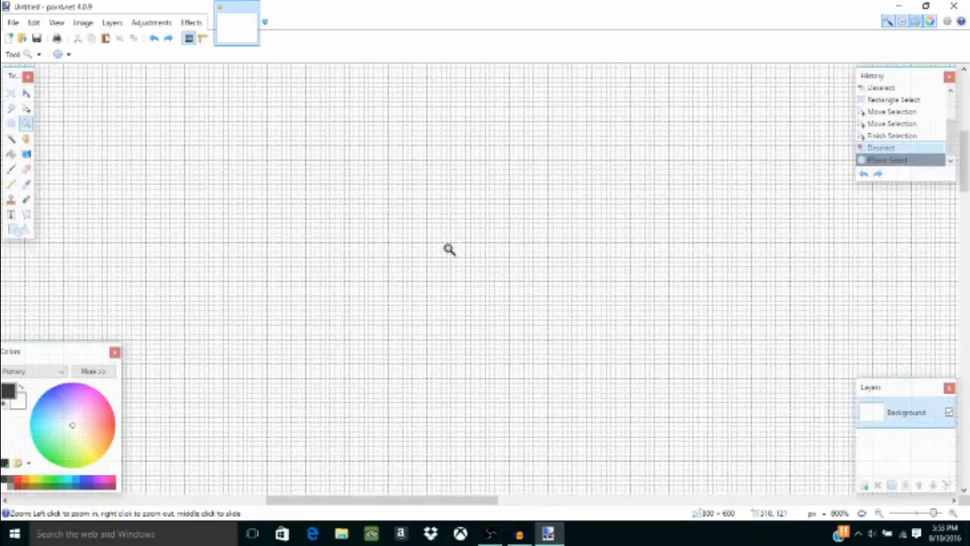
{"action": "left_click", "coordinate": [449, 249]}
{"action": "left_click", "coordinate": [449, 249]}
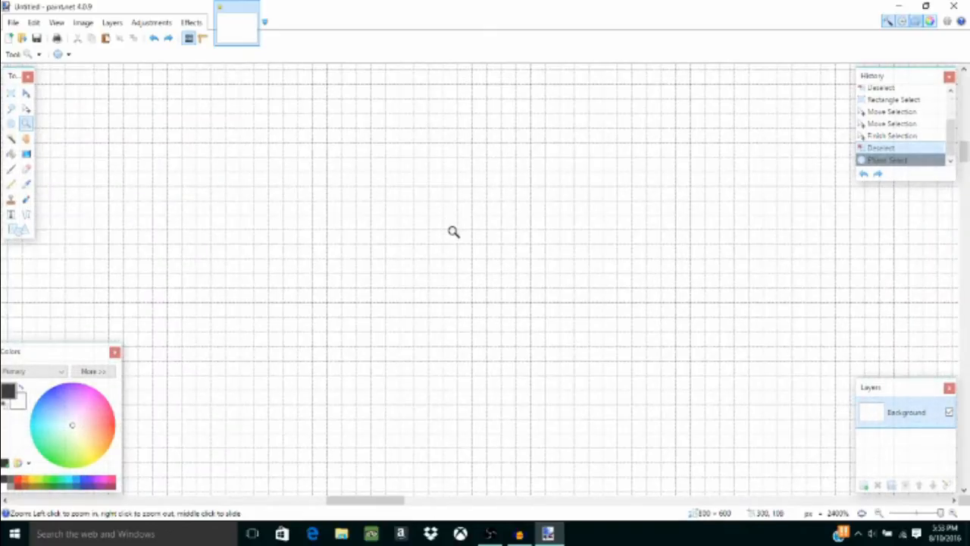
- Zoom out with the Zoom tool until the whole canvas is only a small rectangle in the workspace
{"action": "right_click", "coordinate": [453, 232]}
{"action": "right_click", "coordinate": [453, 232]}
{"action": "right_click", "coordinate": [453, 232]}
{"action": "right_click", "coordinate": [453, 232]}
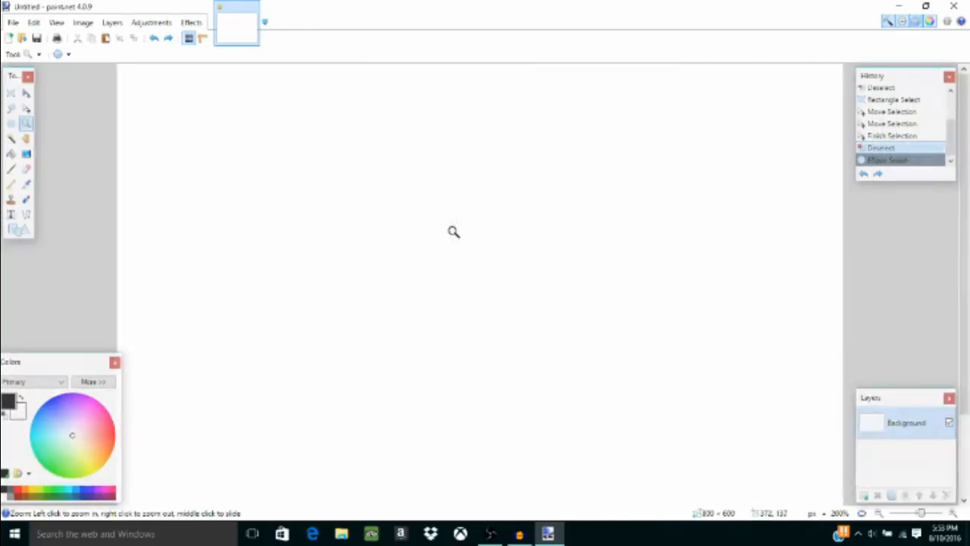
{"action": "right_click", "coordinate": [453, 232]}
{"action": "right_click", "coordinate": [453, 232]}
{"action": "right_click", "coordinate": [453, 232]}
{"action": "right_click", "coordinate": [453, 232]}
{"action": "right_click", "coordinate": [453, 231]}
{"action": "right_click", "coordinate": [453, 231]}
{"action": "right_click", "coordinate": [455, 235]}
{"action": "right_click", "coordinate": [457, 242]}
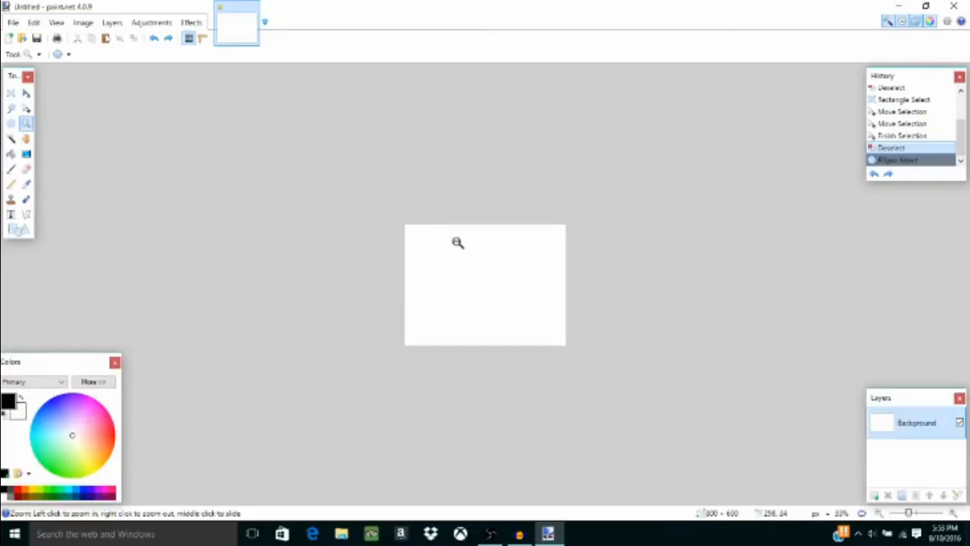
{"action": "right_click", "coordinate": [462, 254]}
{"action": "right_click", "coordinate": [468, 265]}
{"action": "right_click", "coordinate": [472, 275]}
{"action": "right_click", "coordinate": [476, 288]}
- Zoom back in to view the canvas at 100%
{"action": "left_click", "coordinate": [478, 287]}
{"action": "left_click", "coordinate": [477, 288]}
{"action": "left_click", "coordinate": [477, 288]}
{"action": "left_click", "coordinate": [477, 288]}
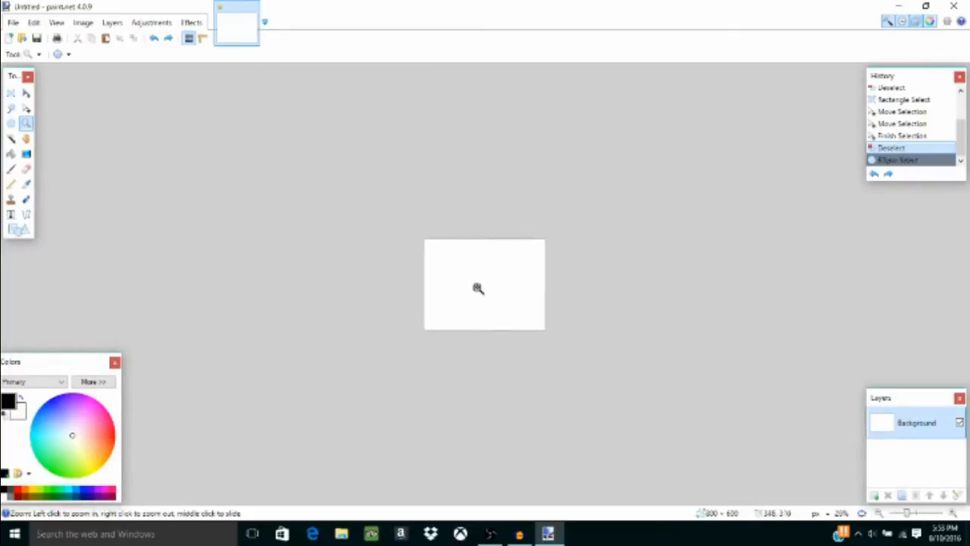
{"action": "left_click", "coordinate": [477, 288]}
{"action": "left_click", "coordinate": [477, 287]}
{"action": "left_click", "coordinate": [477, 288]}
{"action": "left_click", "coordinate": [467, 271]}
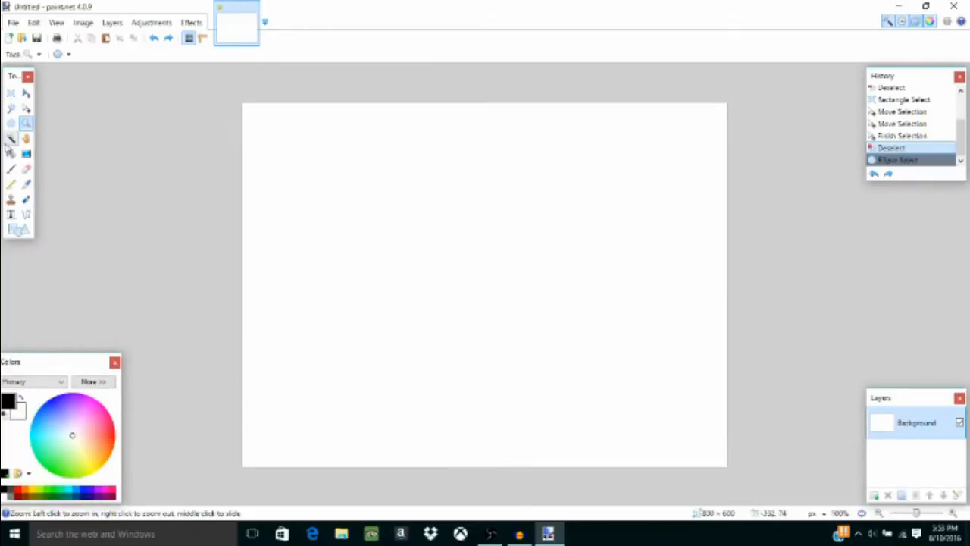
- Select the entire white canvas with the Magic Wand, and clear the selection
{"action": "left_click", "coordinate": [12, 138]}
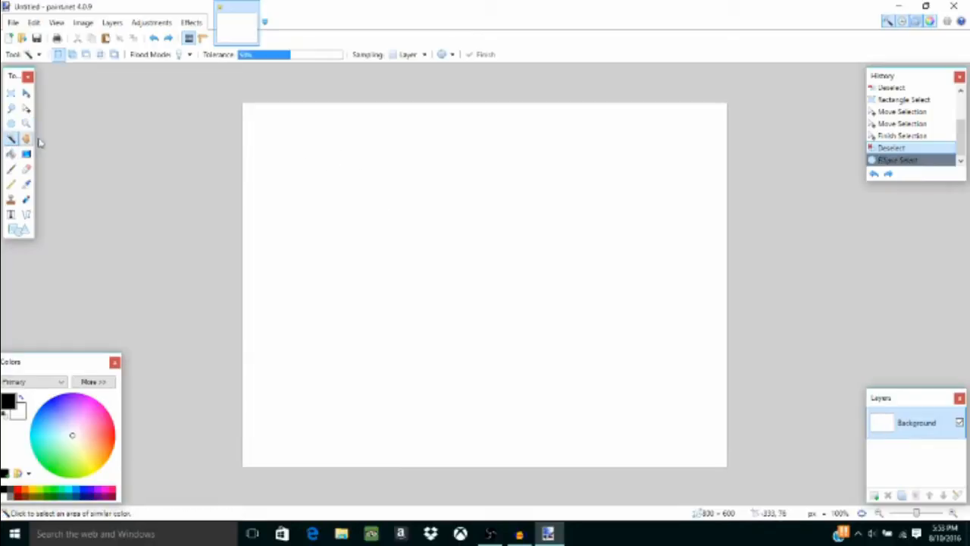
{"action": "left_click", "coordinate": [485, 258]}
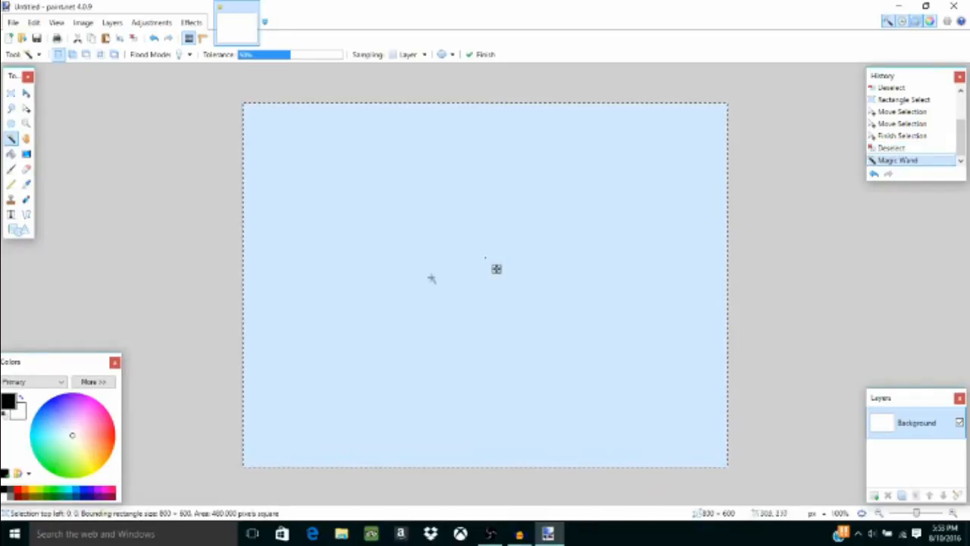
{"action": "left_click", "coordinate": [61, 169]}
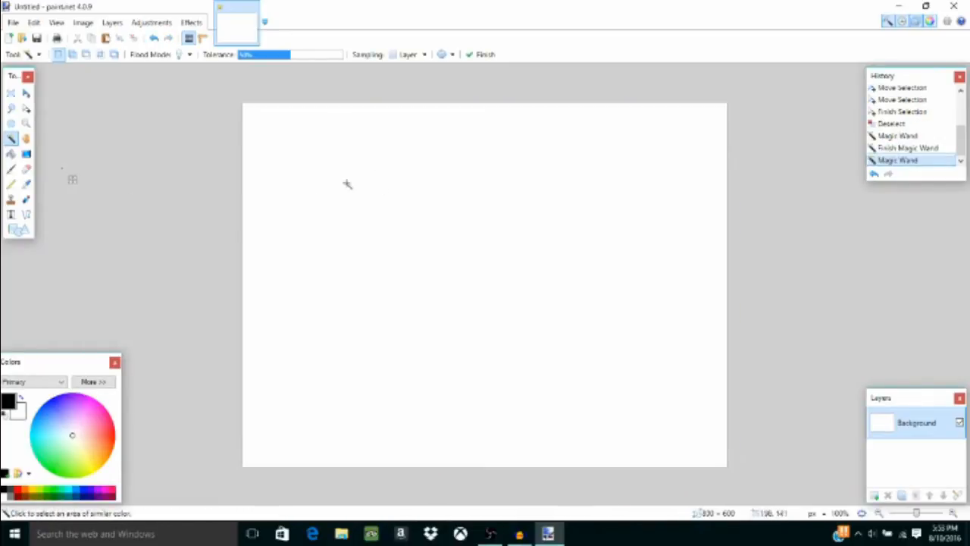
- Reselect the white canvas with the Magic Wand, raise the tolerance to about 60%, and clear the selection
{"action": "left_click", "coordinate": [443, 327]}
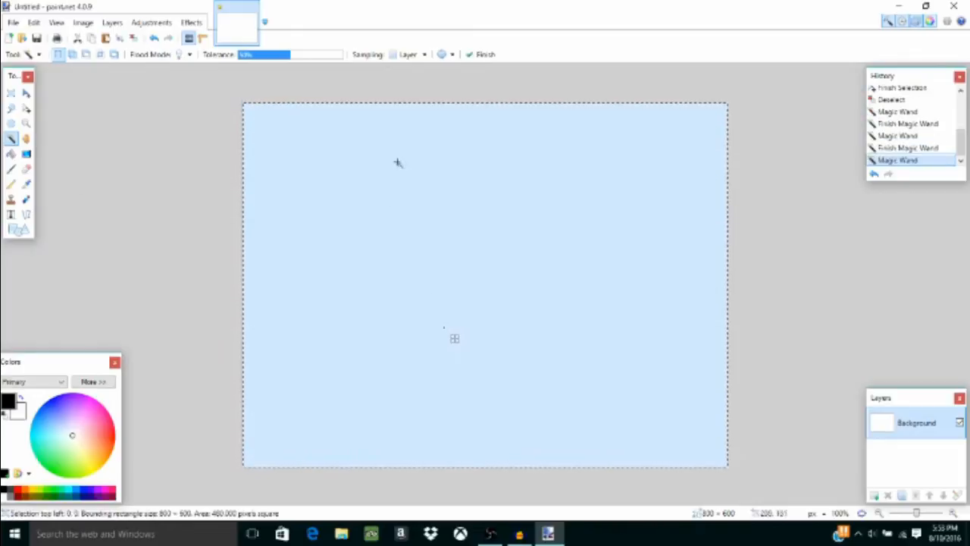
{"action": "mouse_move", "coordinate": [316, 54]}
{"action": "left_mouse_down"}
{"action": "mouse_move", "coordinate": [346, 55]}
{"action": "mouse_move", "coordinate": [227, 62]}
{"action": "mouse_move", "coordinate": [300, 61]}
{"action": "left_mouse_up"}
{"action": "left_click", "coordinate": [190, 162]}
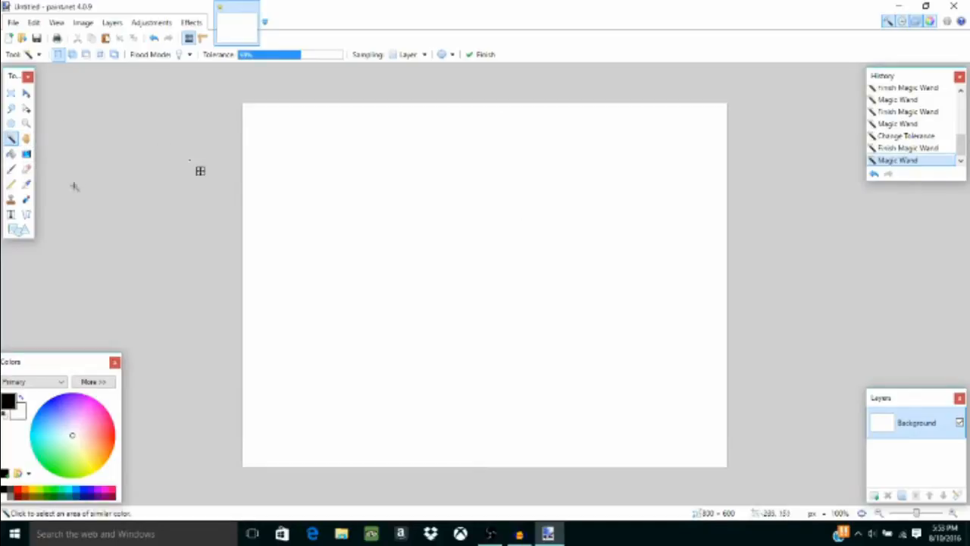
- Zoom in to 200%, pan across the enlarged canvas with the Pan tool, and return to 100%
{"action": "left_click", "coordinate": [26, 140]}
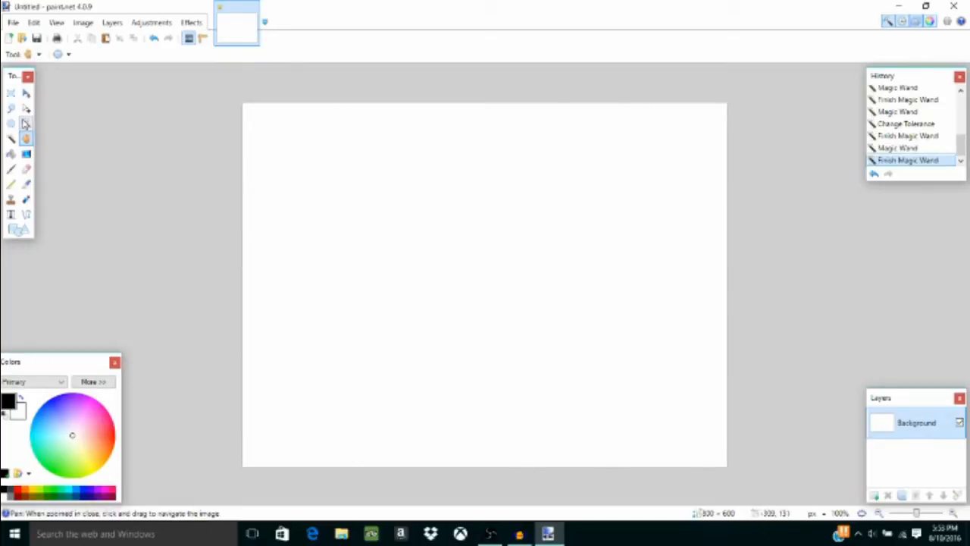
{"action": "left_click", "coordinate": [26, 122]}
{"action": "left_click", "coordinate": [472, 331]}
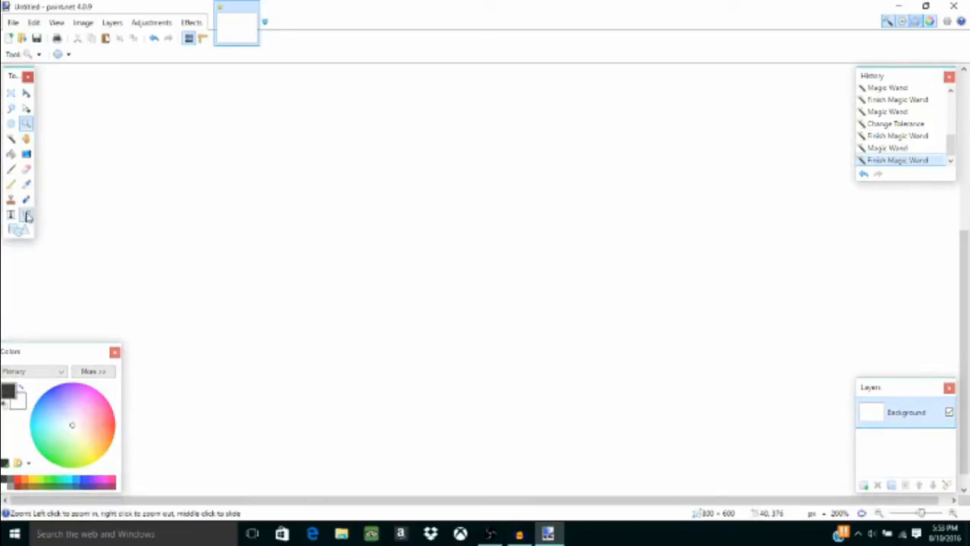
{"action": "left_click", "coordinate": [26, 139]}
{"action": "left_click_drag", "start_coordinate": [430, 312], "coordinate": [720, 363]}
{"action": "left_click", "coordinate": [27, 123]}
{"action": "right_click", "coordinate": [200, 195]}
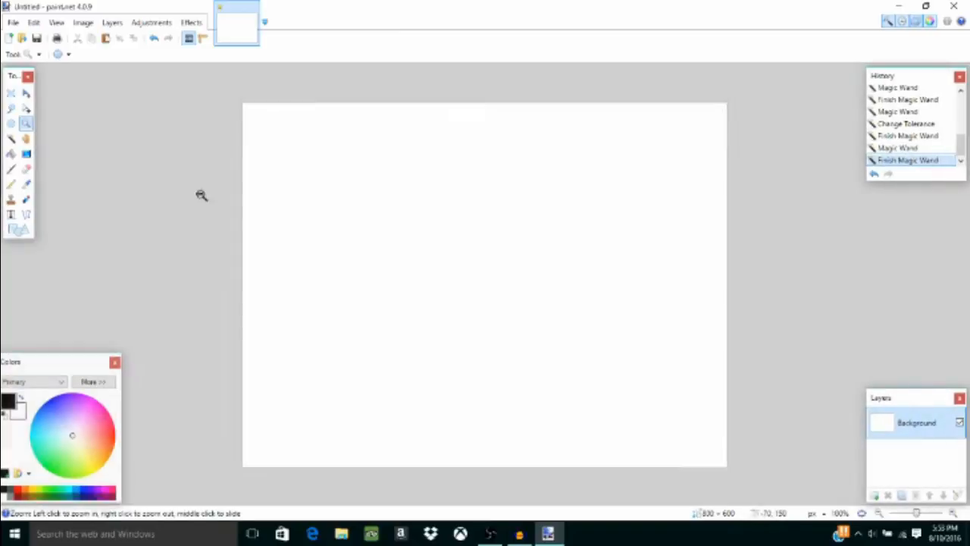
{"action": "right_click", "coordinate": [203, 196]}
{"action": "left_click", "coordinate": [295, 284]}
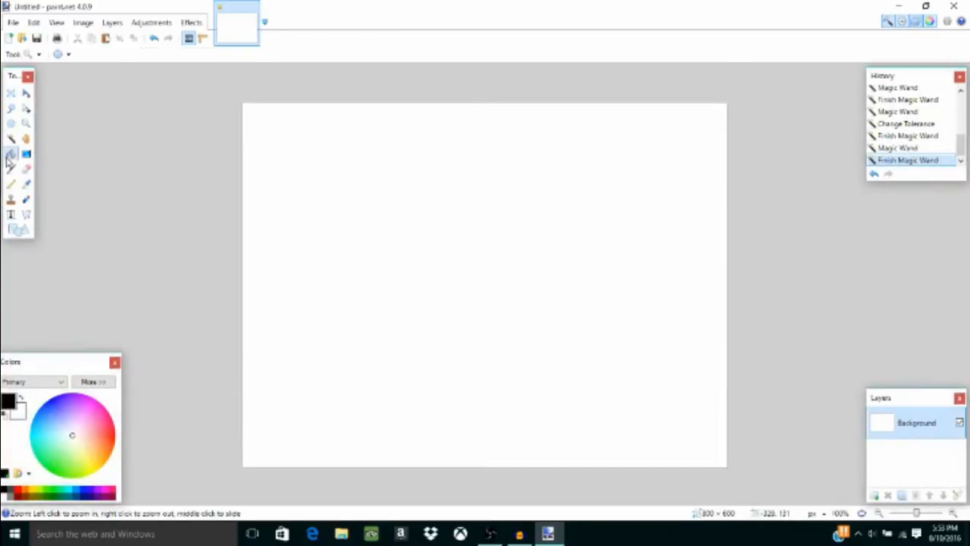
- Set the primary color to red, fill the whole canvas with it using the Paint Bucket, and undo the fill
{"action": "left_click", "coordinate": [11, 154]}
{"action": "left_click_drag", "start_coordinate": [75, 435], "coordinate": [129, 433]}
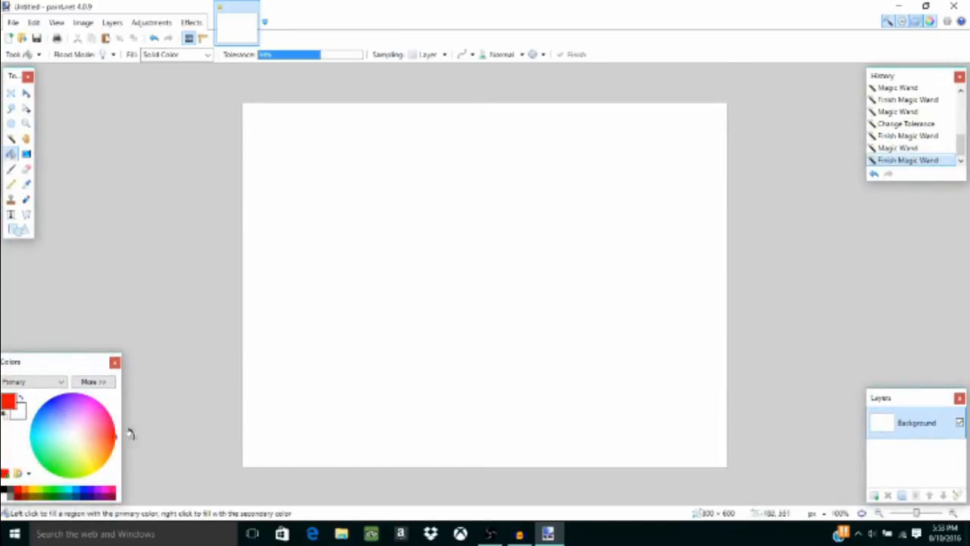
{"action": "left_click", "coordinate": [396, 287]}
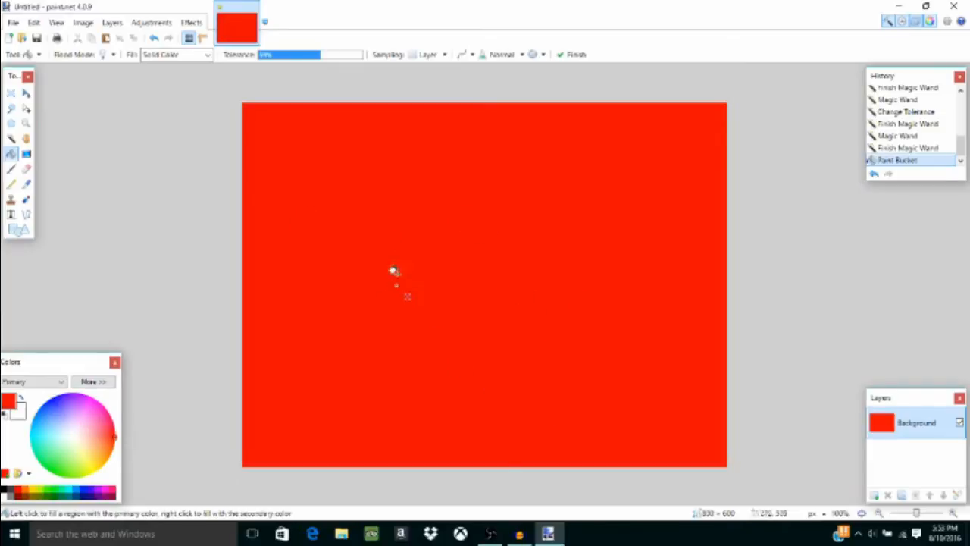
{"action": "left_click", "coordinate": [154, 39]}
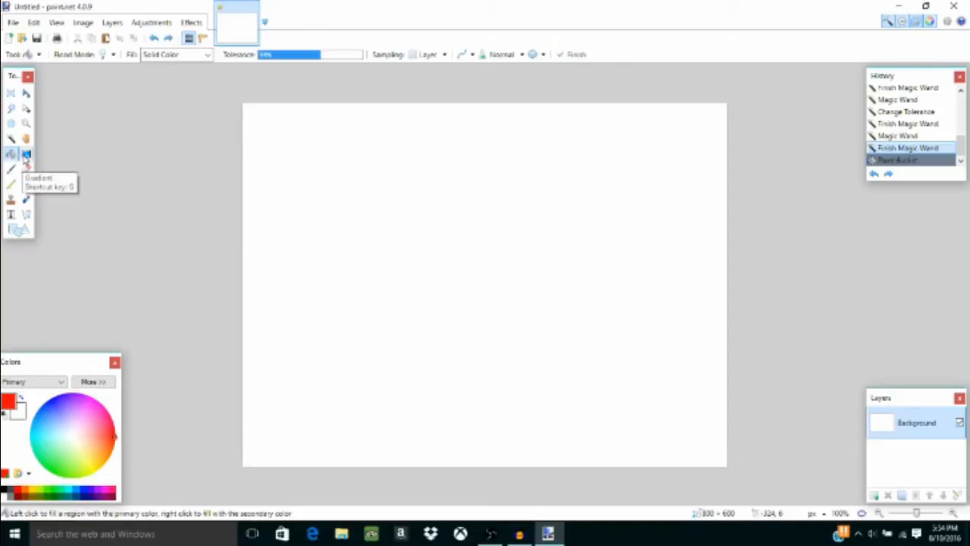
- Apply a short diagonal red-to-white linear gradient in the canvas's upper left, and restart the gradient at three points toward the lower right
{"action": "left_click", "coordinate": [26, 155]}
{"action": "left_click_drag", "start_coordinate": [366, 182], "coordinate": [370, 185]}
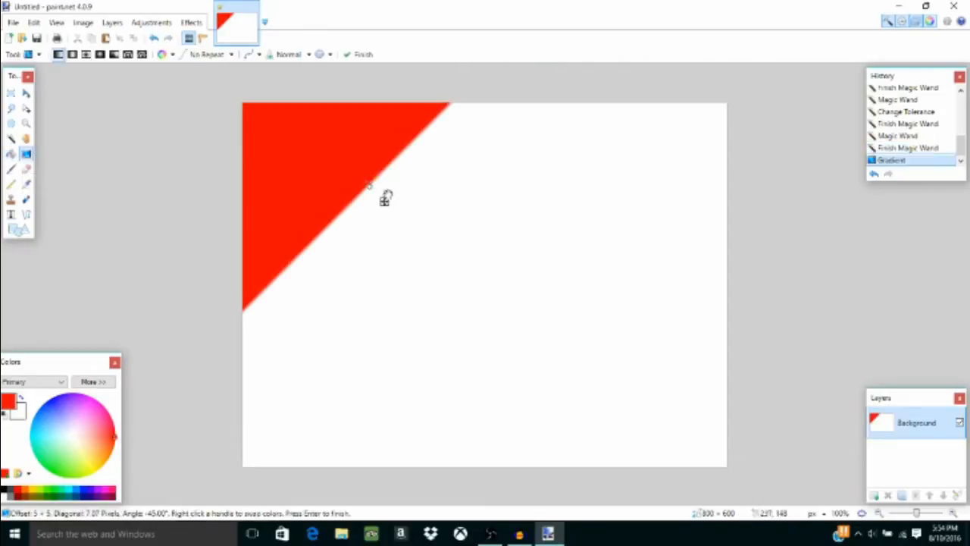
{"action": "left_click", "coordinate": [410, 220]}
{"action": "left_click", "coordinate": [491, 296]}
{"action": "left_click", "coordinate": [571, 352]}
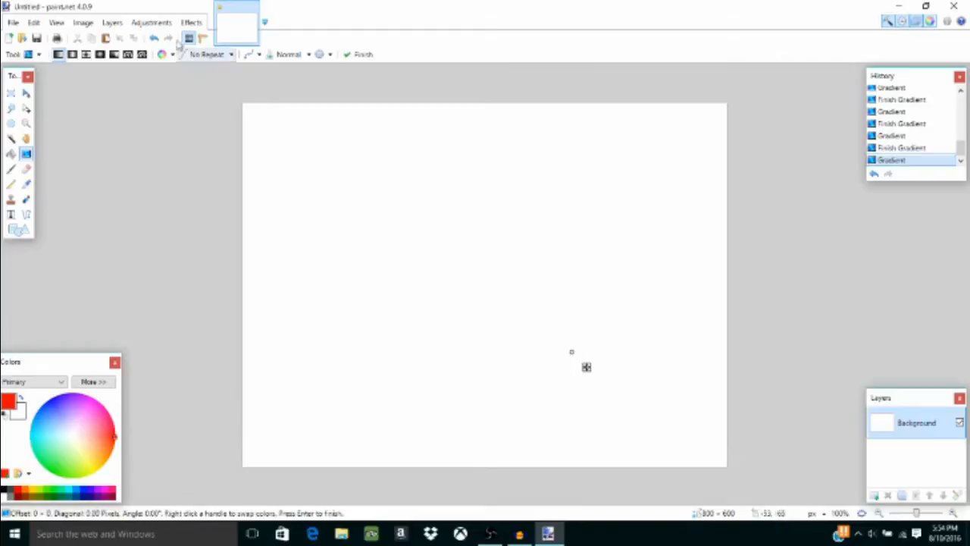
- Undo all the gradients applied to the canvas
{"action": "left_click", "coordinate": [153, 39]}
{"action": "left_click", "coordinate": [154, 39]}
{"action": "left_click", "coordinate": [154, 40]}
{"action": "left_click", "coordinate": [154, 39]}
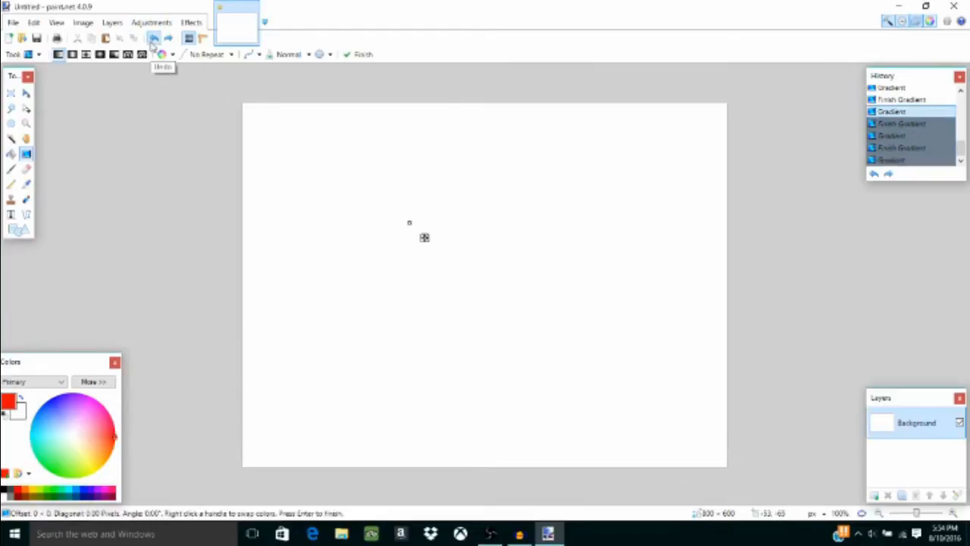
{"action": "left_click", "coordinate": [154, 39]}
{"action": "left_click", "coordinate": [154, 39]}
{"action": "left_click", "coordinate": [154, 39]}
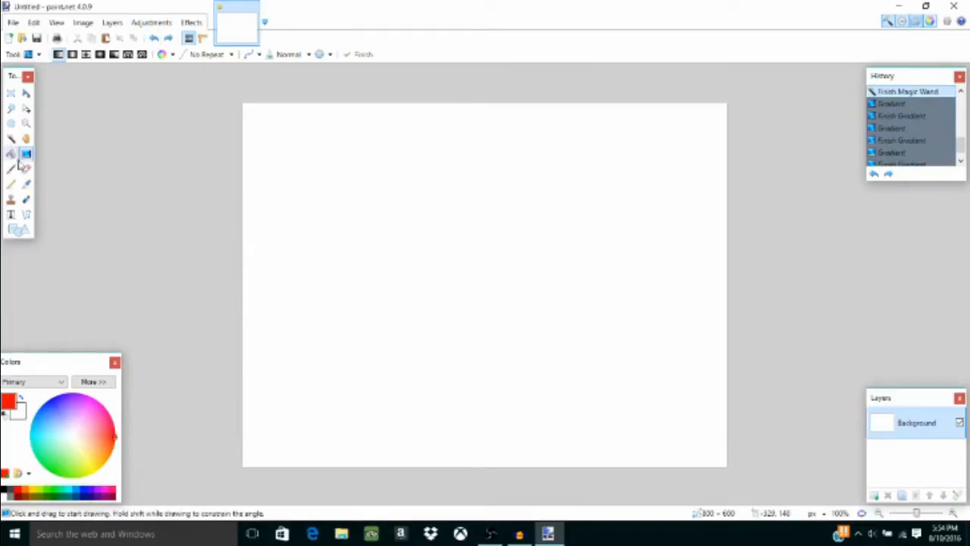
- Set the Paintbrush width to 50, paint a looping red stroke across the canvas, and undo it
{"action": "left_click", "coordinate": [11, 168]}
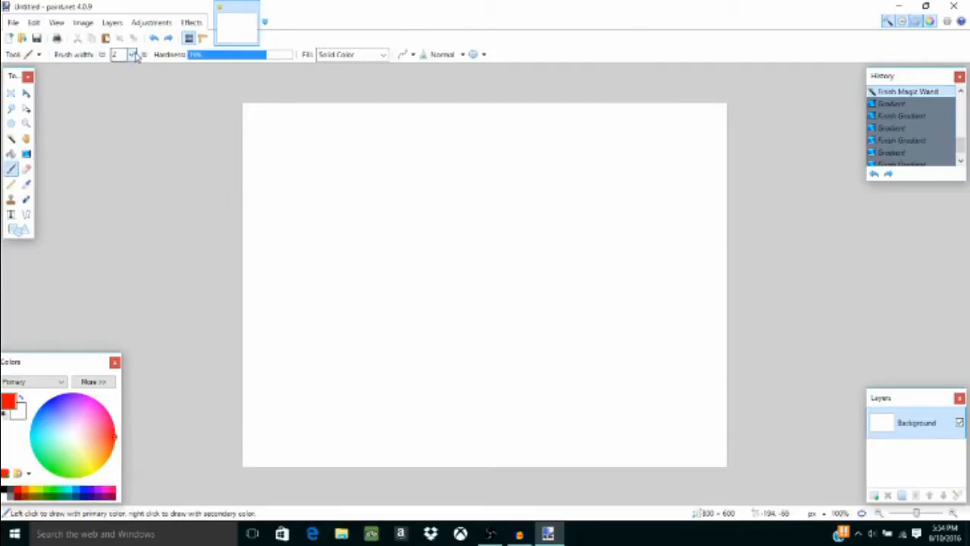
{"action": "left_click", "coordinate": [133, 55]}
{"action": "left_click", "coordinate": [132, 250]}
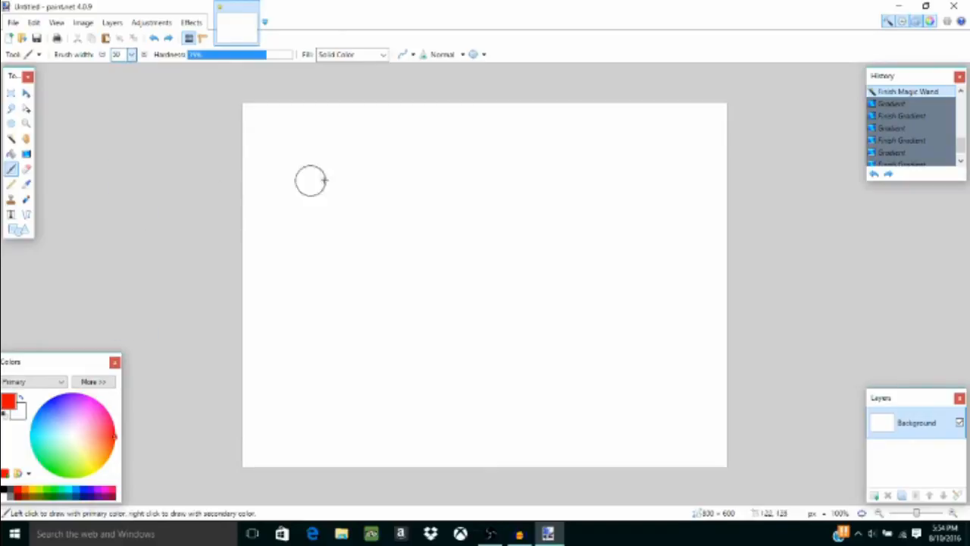
{"action": "mouse_move", "coordinate": [343, 183]}
{"action": "left_mouse_down"}
{"action": "mouse_move", "coordinate": [525, 285]}
{"action": "mouse_move", "coordinate": [585, 284]}
{"action": "mouse_move", "coordinate": [603, 227]}
{"action": "mouse_move", "coordinate": [557, 198]}
{"action": "mouse_move", "coordinate": [463, 324]}
{"action": "mouse_move", "coordinate": [366, 319]}
{"action": "mouse_move", "coordinate": [342, 281]}
{"action": "mouse_move", "coordinate": [446, 222]}
{"action": "mouse_move", "coordinate": [546, 266]}
{"action": "mouse_move", "coordinate": [626, 200]}
{"action": "mouse_move", "coordinate": [413, 279]}
{"action": "left_mouse_up"}
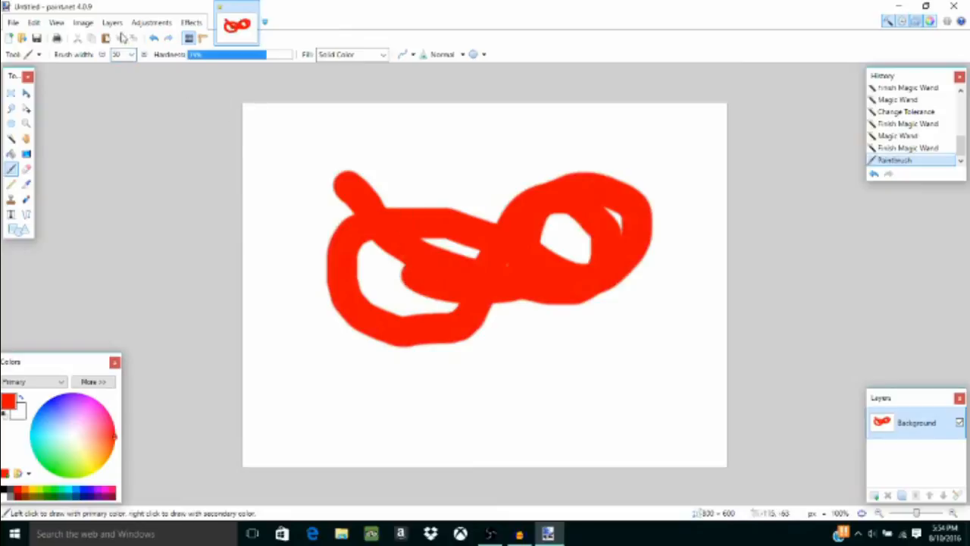
{"action": "left_click", "coordinate": [153, 37]}
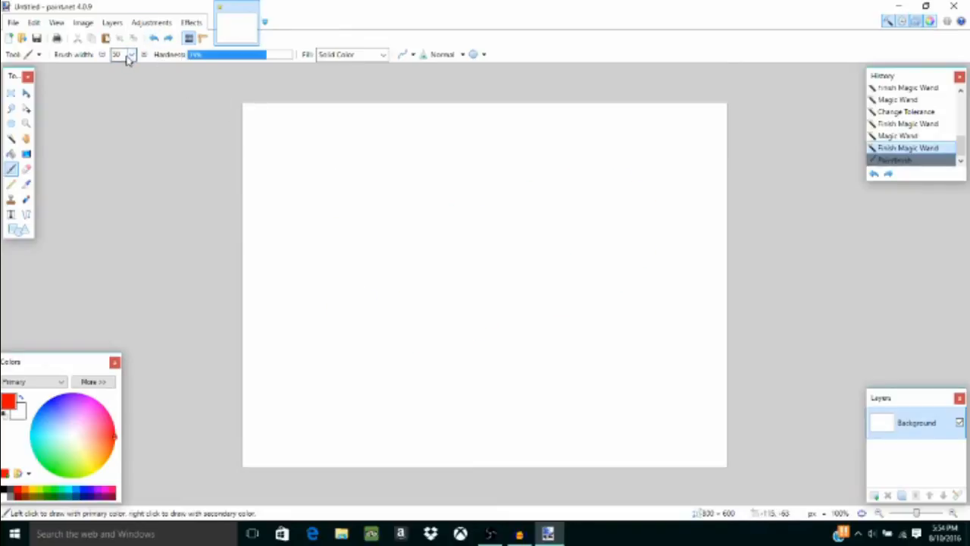
- Lower the brush hardness to near its minimum, paint a winding soft-edged red stroke, and undo it
{"action": "left_click_drag", "start_coordinate": [261, 59], "coordinate": [195, 60]}
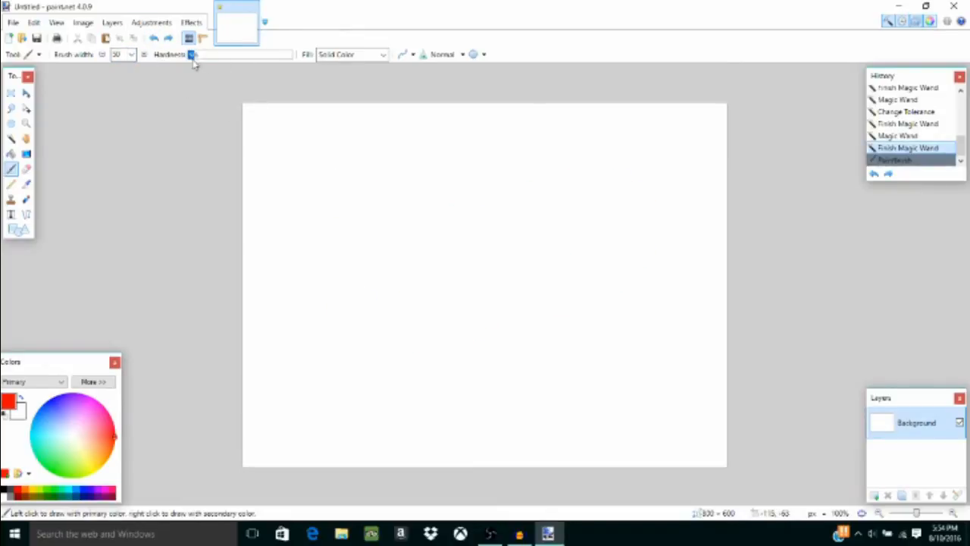
{"action": "mouse_move", "coordinate": [368, 232]}
{"action": "left_mouse_down"}
{"action": "mouse_move", "coordinate": [496, 210]}
{"action": "mouse_move", "coordinate": [698, 394]}
{"action": "mouse_move", "coordinate": [678, 216]}
{"action": "left_mouse_up"}
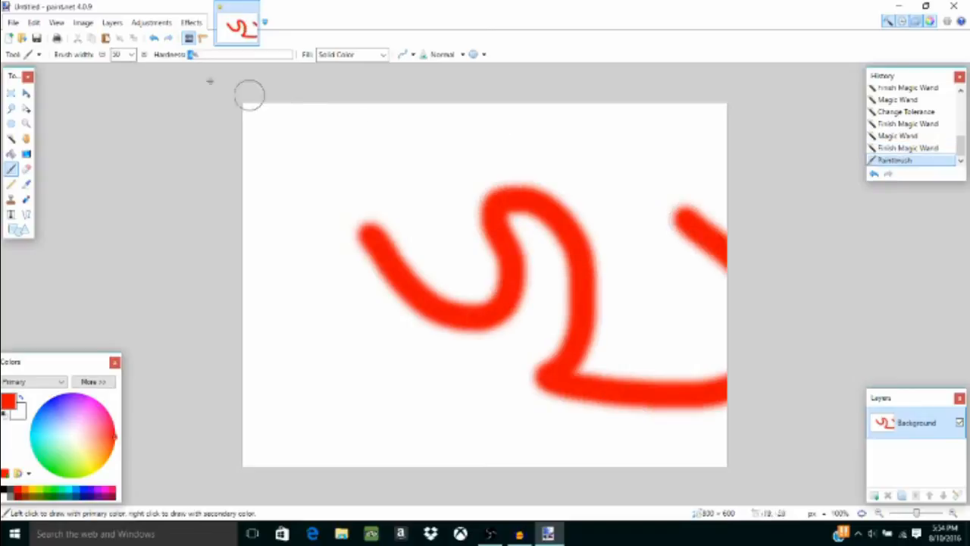
{"action": "left_click", "coordinate": [154, 38]}
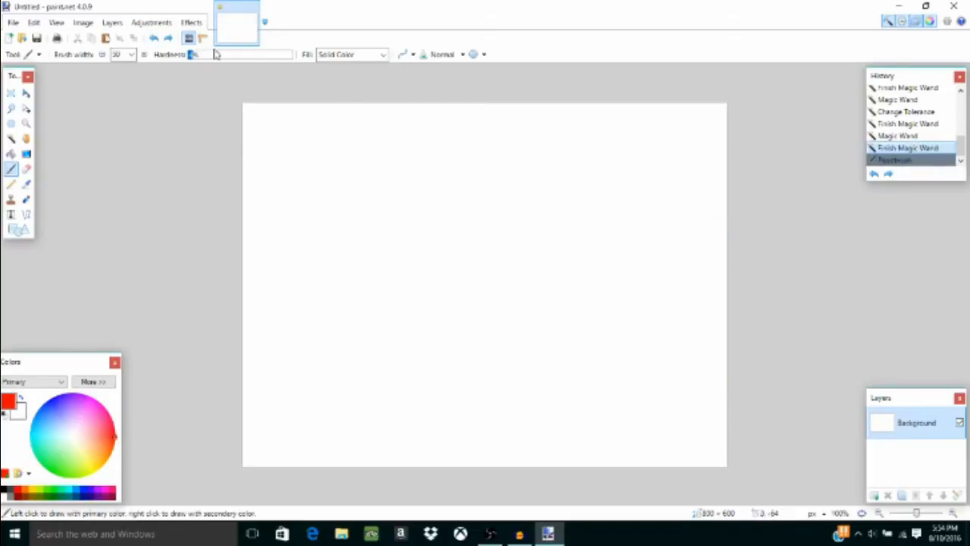
- Paint an angular red stroke at 100% hardness, examine its edges at 300% zoom, and undo it at normal zoom
{"action": "left_click_drag", "start_coordinate": [218, 60], "coordinate": [295, 55]}
{"action": "mouse_move", "coordinate": [412, 219]}
{"action": "left_mouse_down"}
{"action": "mouse_move", "coordinate": [531, 277]}
{"action": "mouse_move", "coordinate": [464, 391]}
{"action": "mouse_move", "coordinate": [329, 355]}
{"action": "mouse_move", "coordinate": [312, 257]}
{"action": "mouse_move", "coordinate": [282, 209]}
{"action": "mouse_move", "coordinate": [331, 187]}
{"action": "left_mouse_up"}
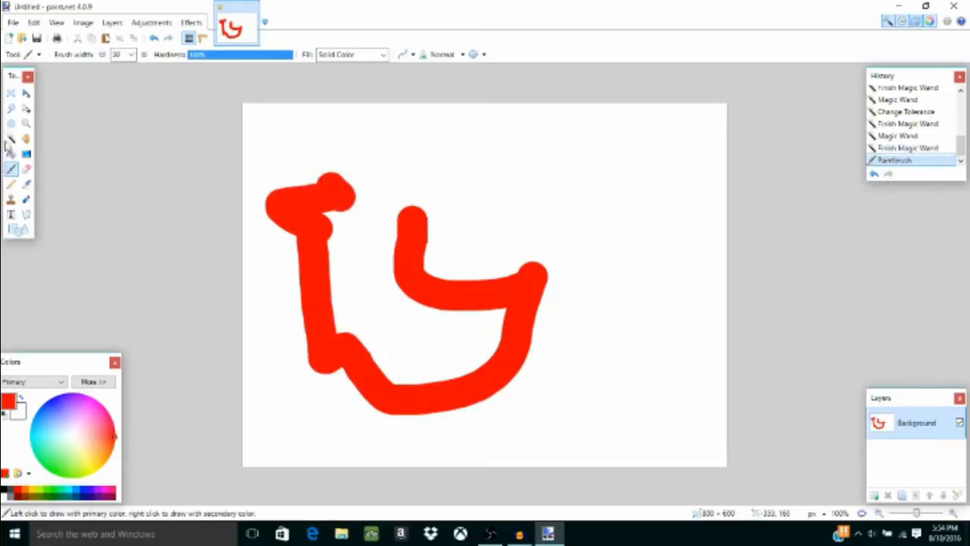
{"action": "left_click", "coordinate": [26, 123]}
{"action": "left_click", "coordinate": [320, 228]}
{"action": "left_click", "coordinate": [256, 232]}
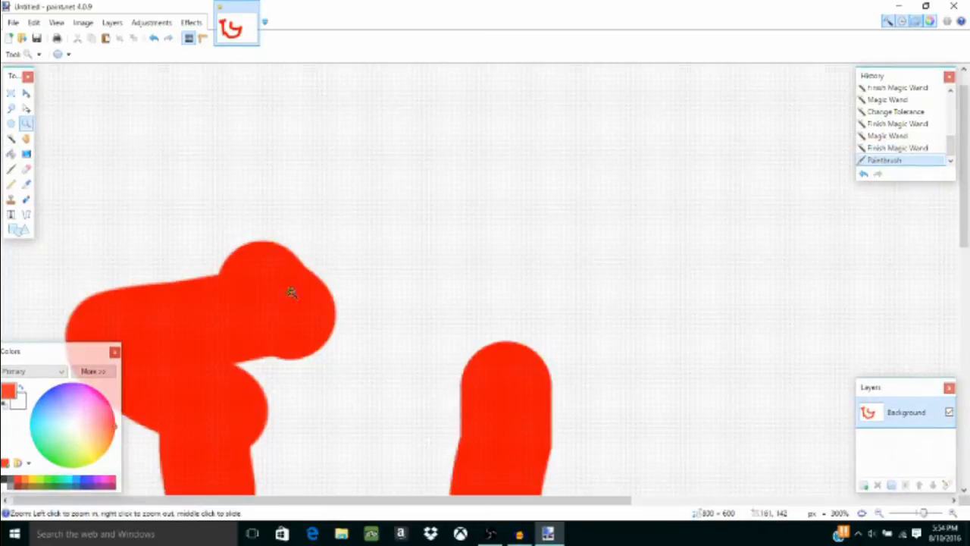
{"action": "right_click", "coordinate": [288, 266]}
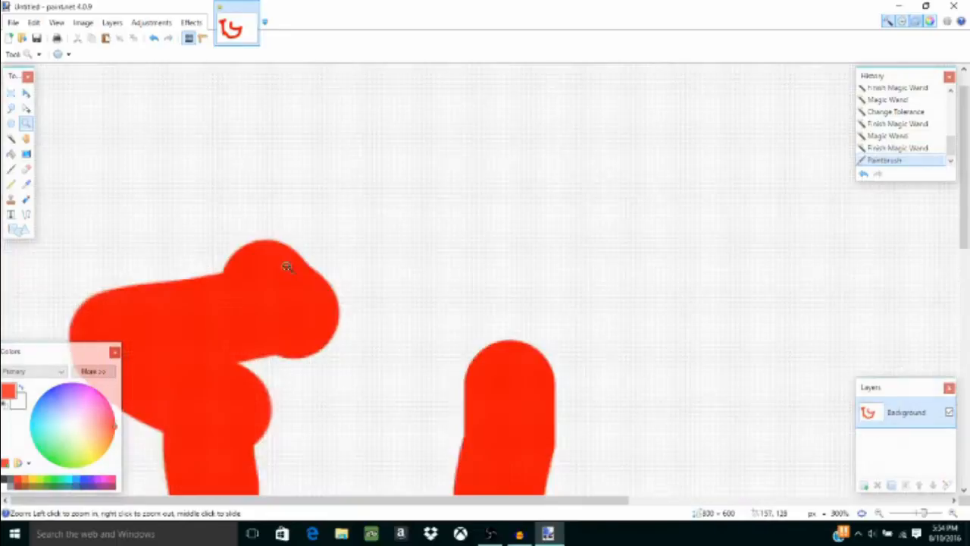
{"action": "right_click", "coordinate": [285, 268]}
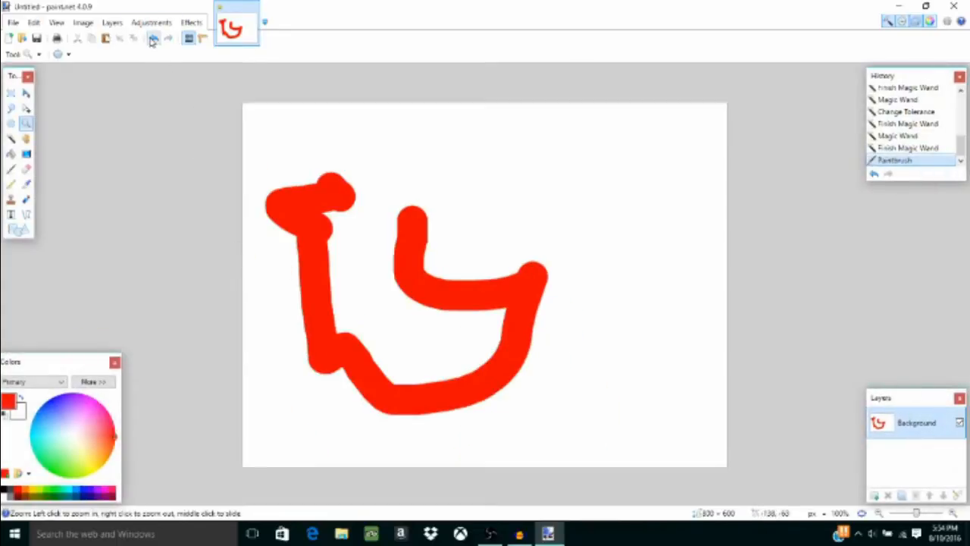
{"action": "left_click", "coordinate": [153, 38]}
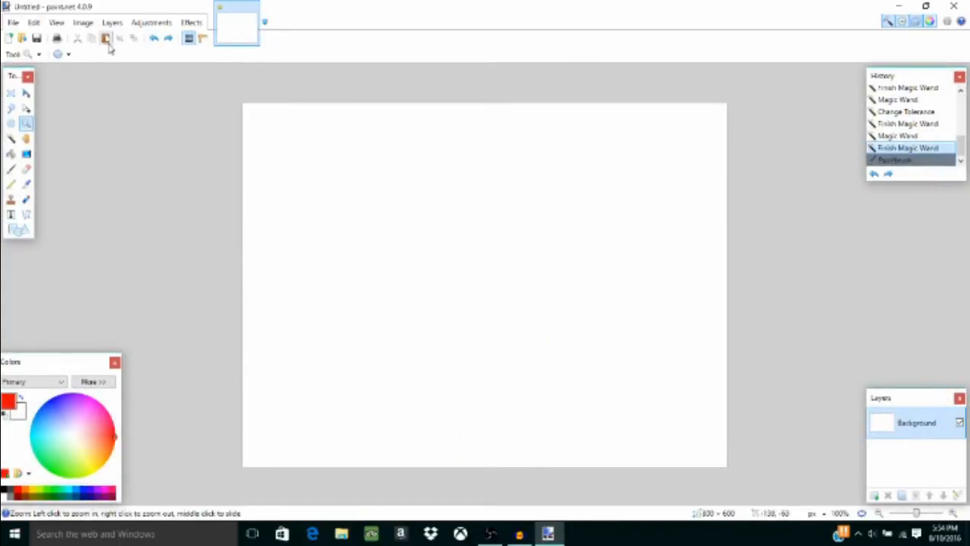
{"action": "left_click", "coordinate": [10, 92]}
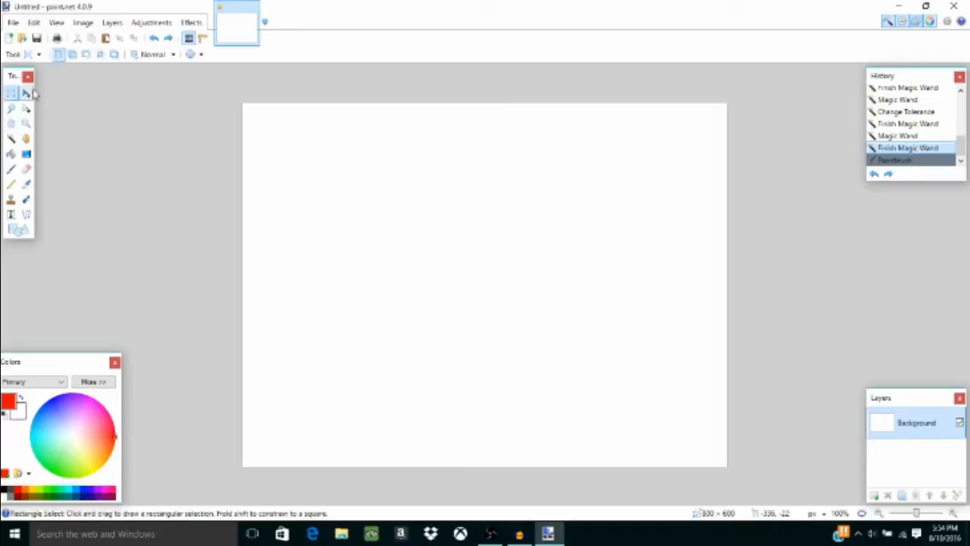
{"action": "left_click", "coordinate": [11, 153]}
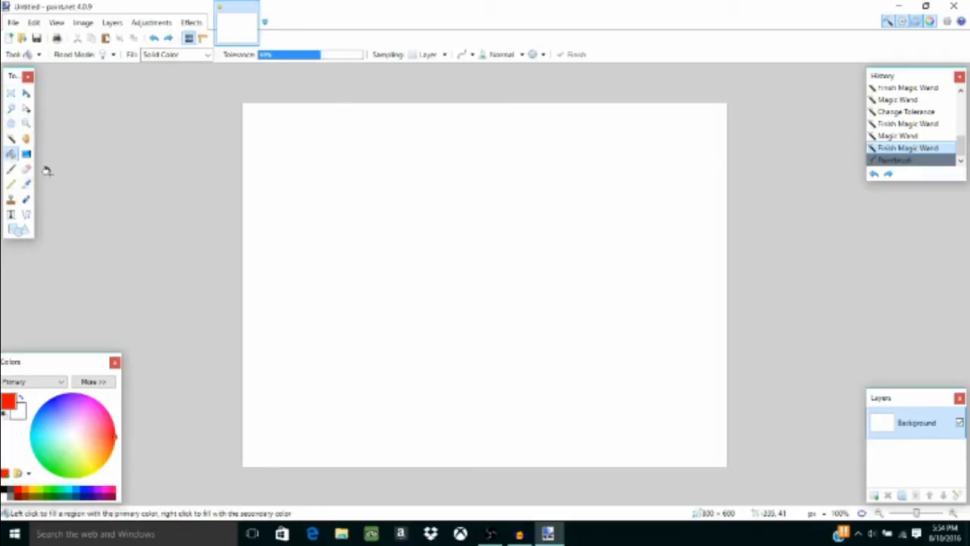
- Erase a zigzag at 100% hardness and a wavy line below it at very low hardness, and undo both erasures
{"action": "left_click", "coordinate": [26, 169]}
{"action": "mouse_move", "coordinate": [321, 148]}
{"action": "left_mouse_down"}
{"action": "mouse_move", "coordinate": [322, 285]}
{"action": "mouse_move", "coordinate": [473, 325]}
{"action": "mouse_move", "coordinate": [577, 233]}
{"action": "mouse_move", "coordinate": [622, 344]}
{"action": "left_mouse_up"}
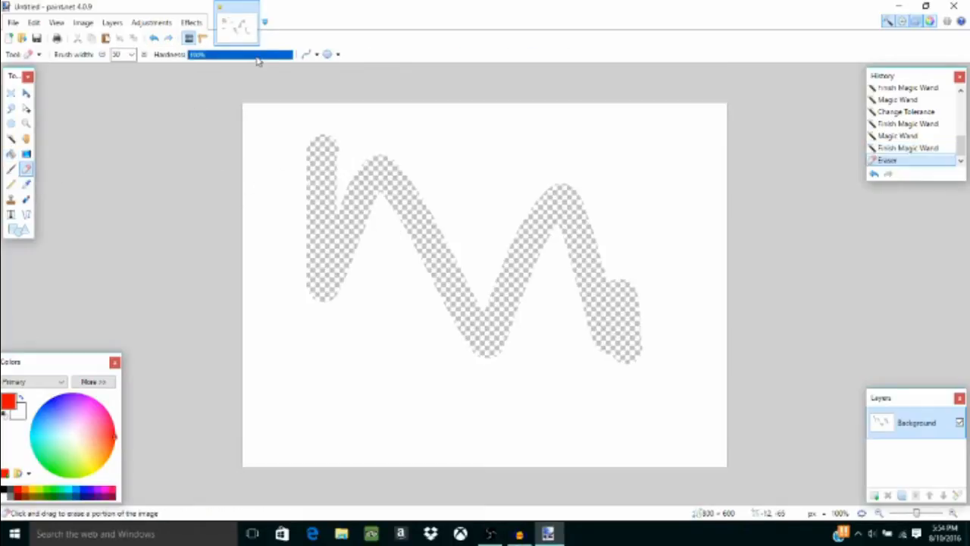
{"action": "mouse_move", "coordinate": [281, 344]}
{"action": "left_mouse_down"}
{"action": "mouse_move", "coordinate": [314, 395]}
{"action": "mouse_move", "coordinate": [391, 435]}
{"action": "mouse_move", "coordinate": [495, 422]}
{"action": "mouse_move", "coordinate": [588, 432]}
{"action": "mouse_move", "coordinate": [655, 417]}
{"action": "left_mouse_up"}
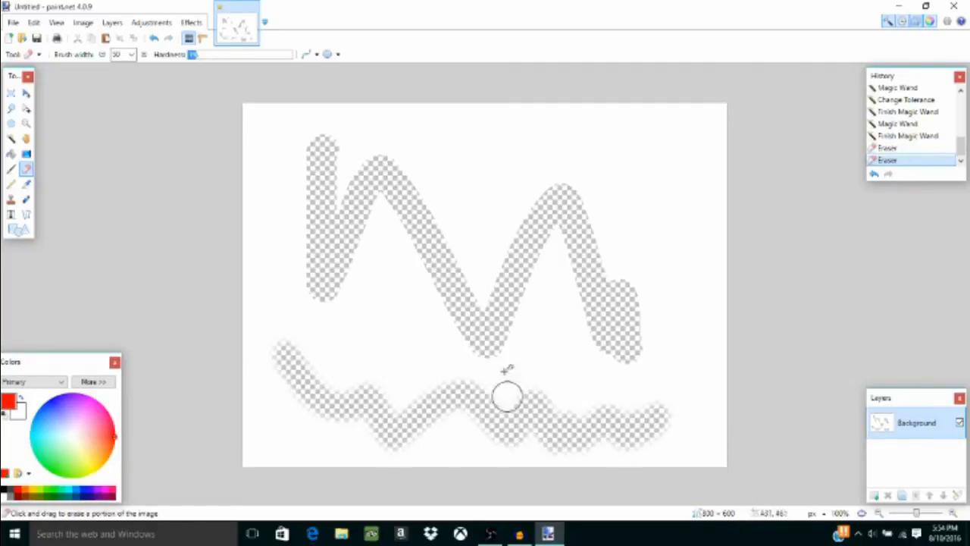
{"action": "left_click", "coordinate": [152, 38]}
{"action": "left_click", "coordinate": [154, 38]}
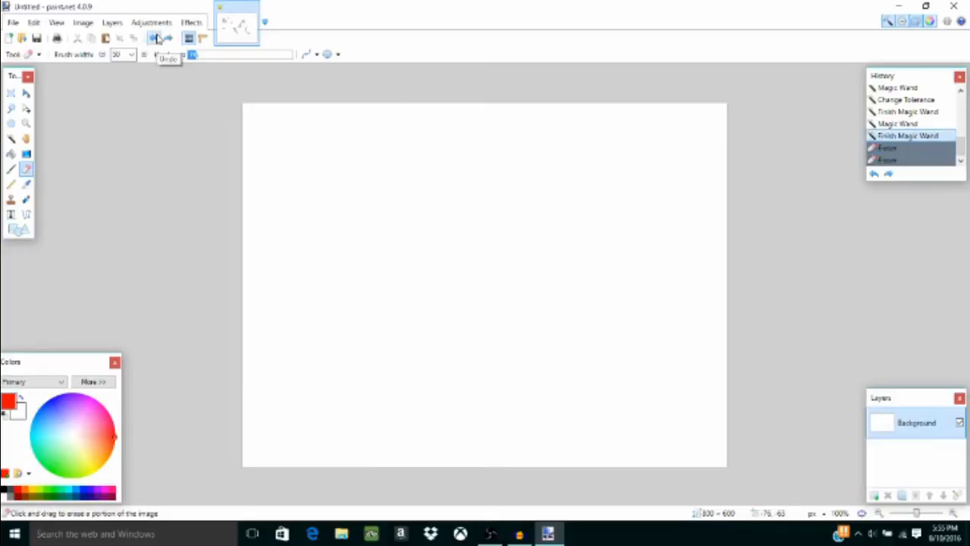
- Sketch a tall wavy red figure with the Pencil on the canvas's left half, adding dots for eyes inside its head
{"action": "left_click", "coordinate": [11, 184]}
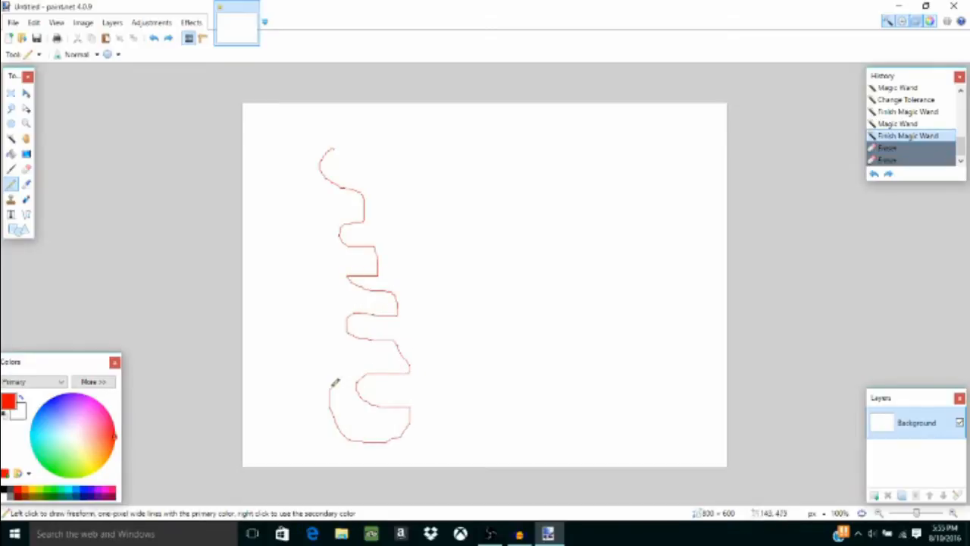
{"action": "left_click_drag", "start_coordinate": [322, 140], "coordinate": [327, 144]}
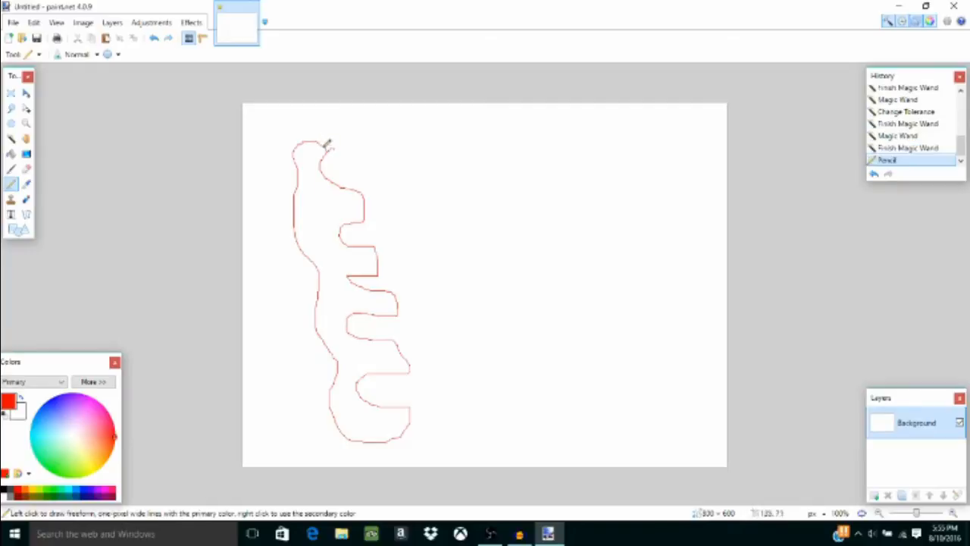
{"action": "left_click", "coordinate": [306, 150]}
{"action": "left_click", "coordinate": [311, 150]}
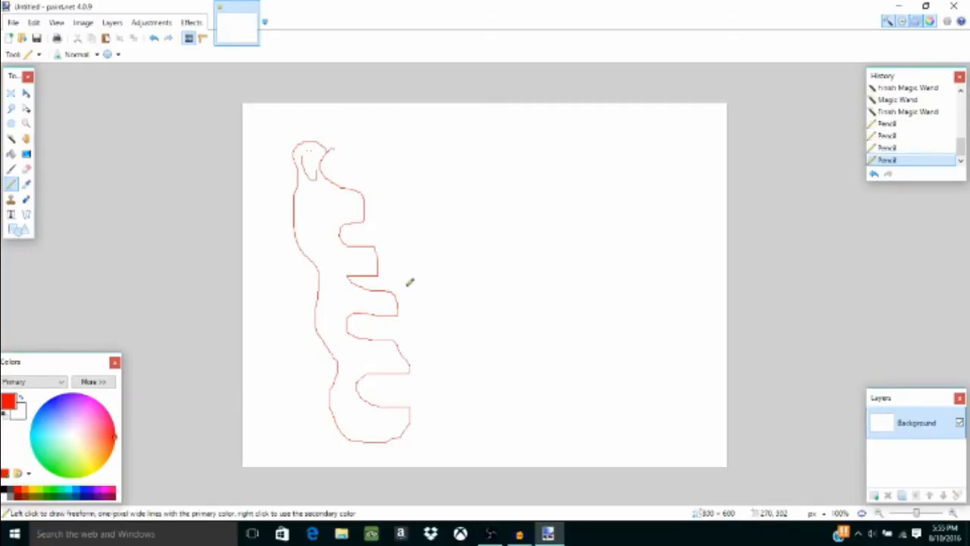
- Paint a soft red Paintbrush stroke beside the pencil figure for comparison, and undo it
{"action": "left_click", "coordinate": [11, 168]}
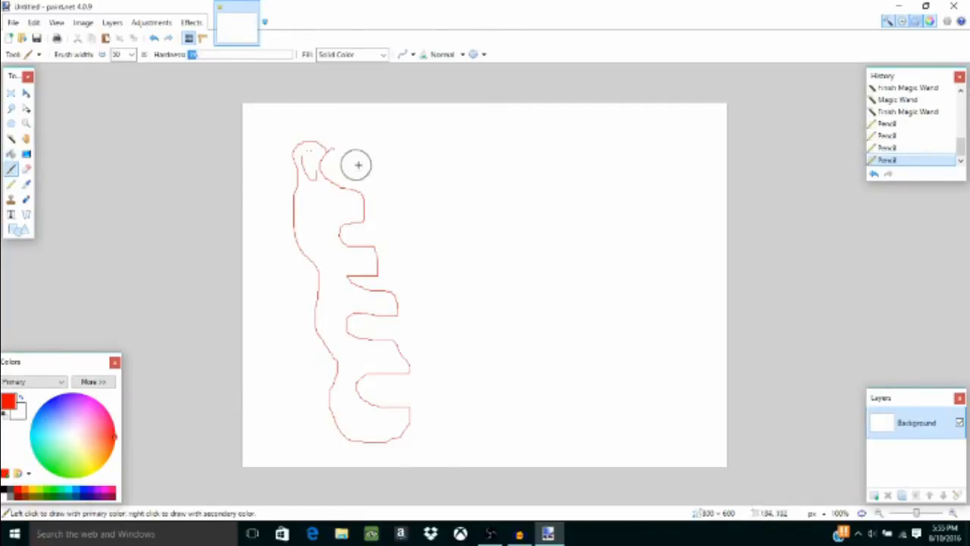
{"action": "mouse_move", "coordinate": [382, 186]}
{"action": "left_mouse_down"}
{"action": "mouse_move", "coordinate": [454, 278]}
{"action": "mouse_move", "coordinate": [453, 330]}
{"action": "left_mouse_up"}
{"action": "left_click", "coordinate": [153, 38]}
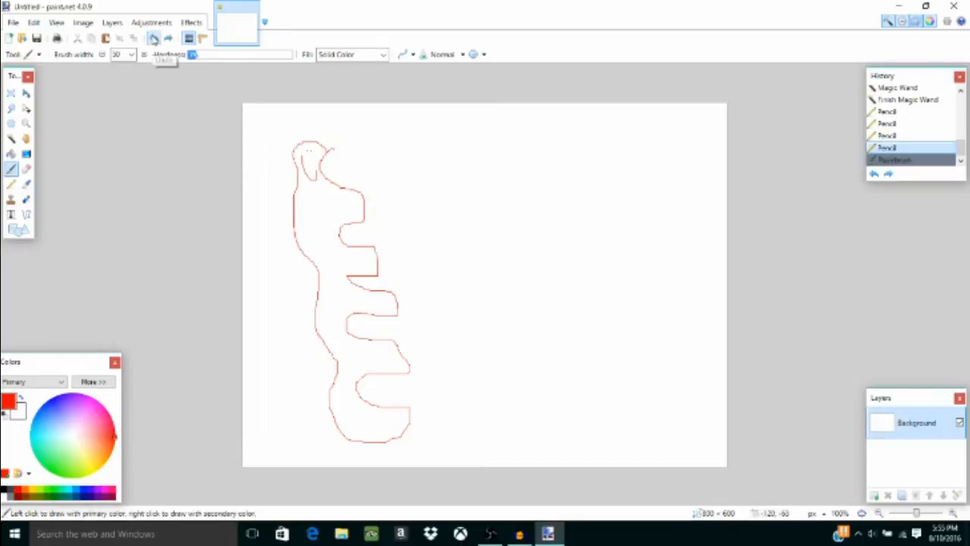
- Undo all the pencil strokes and redo the Finish Magic Wand entry undone along with them
{"action": "left_click", "coordinate": [152, 38]}
{"action": "left_click", "coordinate": [152, 38]}
{"action": "left_click", "coordinate": [153, 38]}
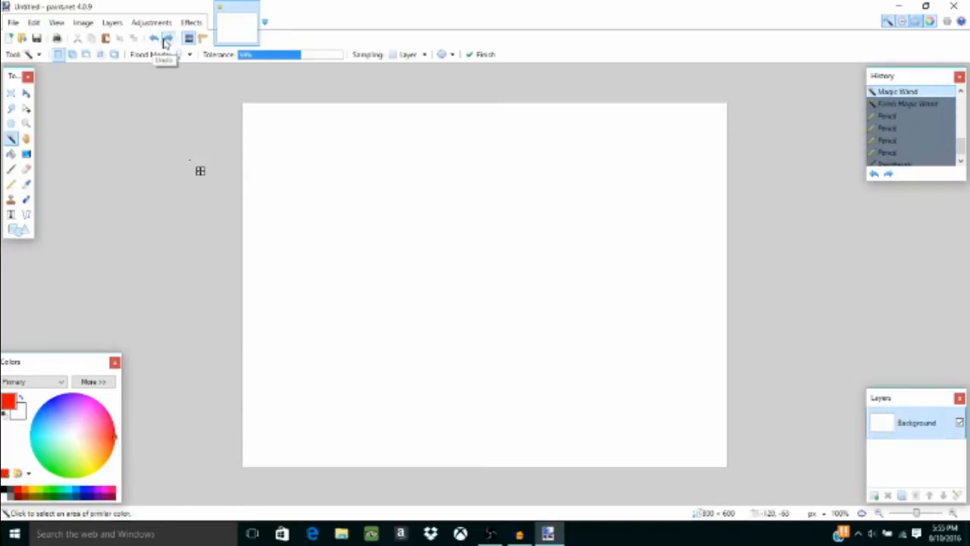
{"action": "left_click", "coordinate": [166, 39]}
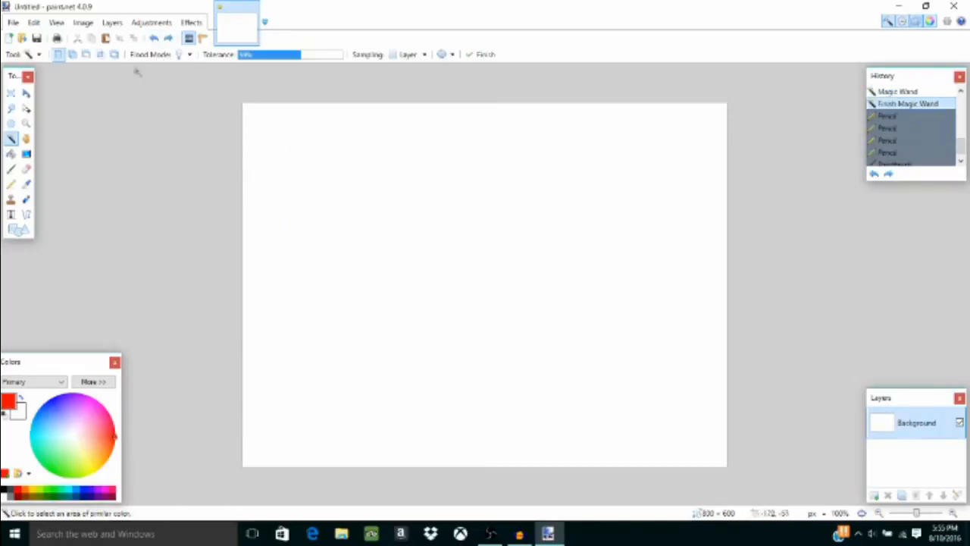
- Paint a short blue stroke in the canvas's upper left and a short vertical green stroke right of center
{"action": "left_click", "coordinate": [26, 185]}
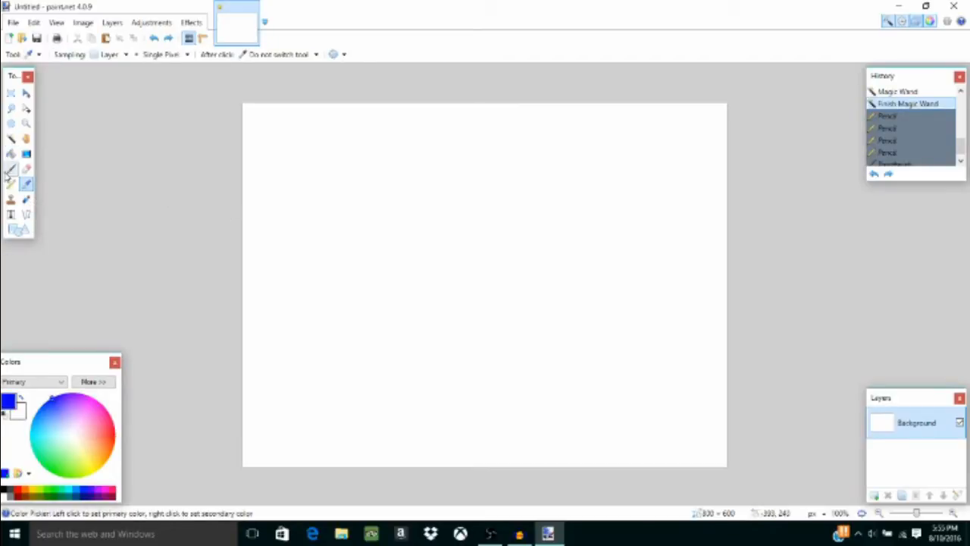
{"action": "left_click", "coordinate": [10, 169]}
{"action": "left_click_drag", "start_coordinate": [335, 171], "coordinate": [321, 238]}
{"action": "left_click", "coordinate": [49, 470]}
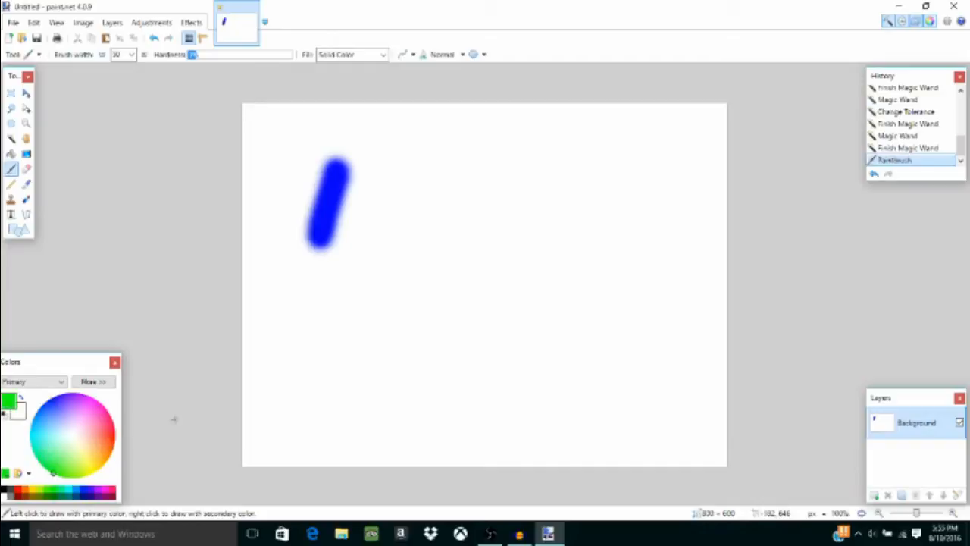
{"action": "left_click_drag", "start_coordinate": [545, 215], "coordinate": [544, 309]}
- Sample the blue stroke with the Color Picker and paint a jagged stroke in that color below it
{"action": "left_click", "coordinate": [26, 184]}
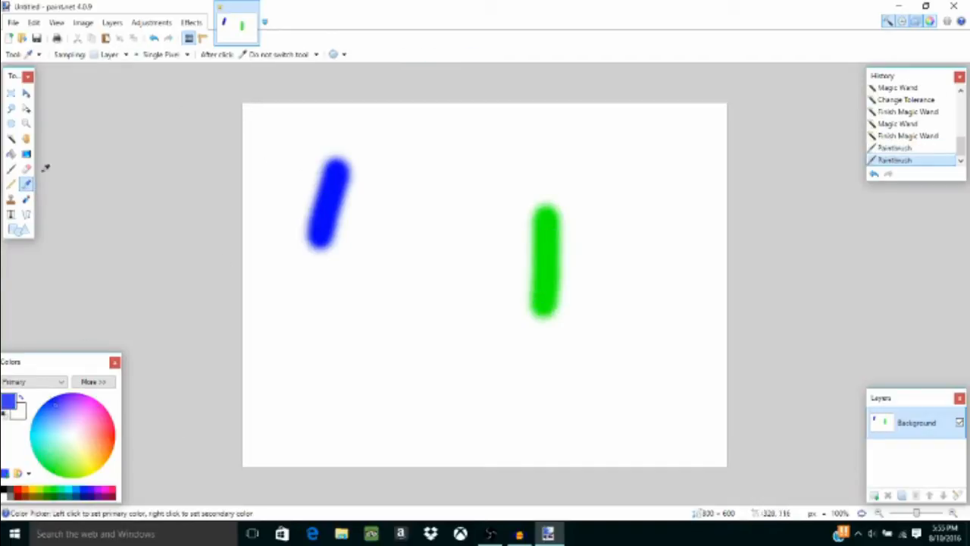
{"action": "left_click", "coordinate": [10, 169]}
{"action": "mouse_move", "coordinate": [328, 267]}
{"action": "left_mouse_down"}
{"action": "mouse_move", "coordinate": [326, 348]}
{"action": "mouse_move", "coordinate": [424, 310]}
{"action": "mouse_move", "coordinate": [444, 345]}
{"action": "left_mouse_up"}
- Sample the green stroke's color with the Color Picker and paint a stroke in it below the green one
{"action": "left_click", "coordinate": [26, 184]}
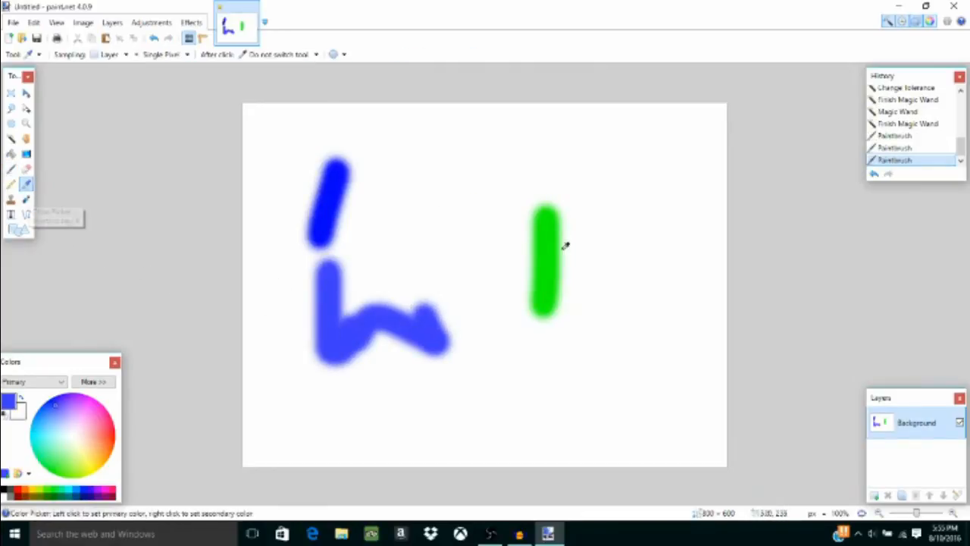
{"action": "left_click", "coordinate": [553, 247]}
{"action": "left_click", "coordinate": [10, 168]}
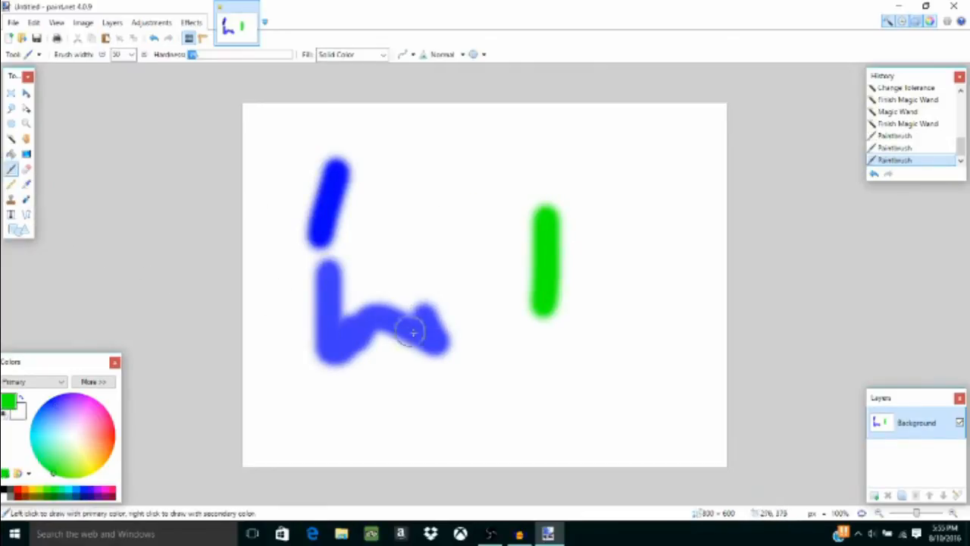
{"action": "left_click_drag", "start_coordinate": [512, 341], "coordinate": [608, 351]}
- Undo all four blue and green paintbrush strokes
{"action": "left_click", "coordinate": [153, 39]}
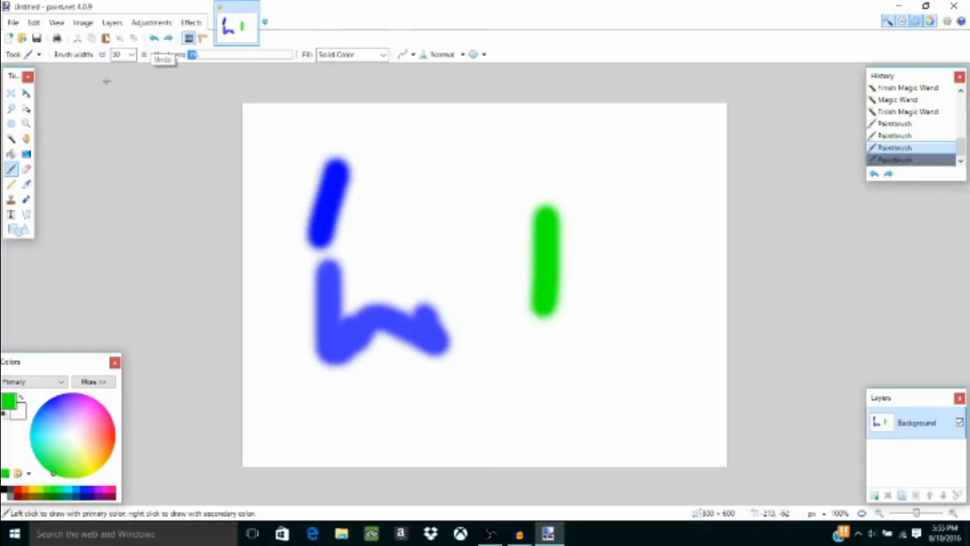
{"action": "left_click", "coordinate": [155, 39]}
{"action": "left_click", "coordinate": [154, 39]}
{"action": "left_click", "coordinate": [157, 38]}
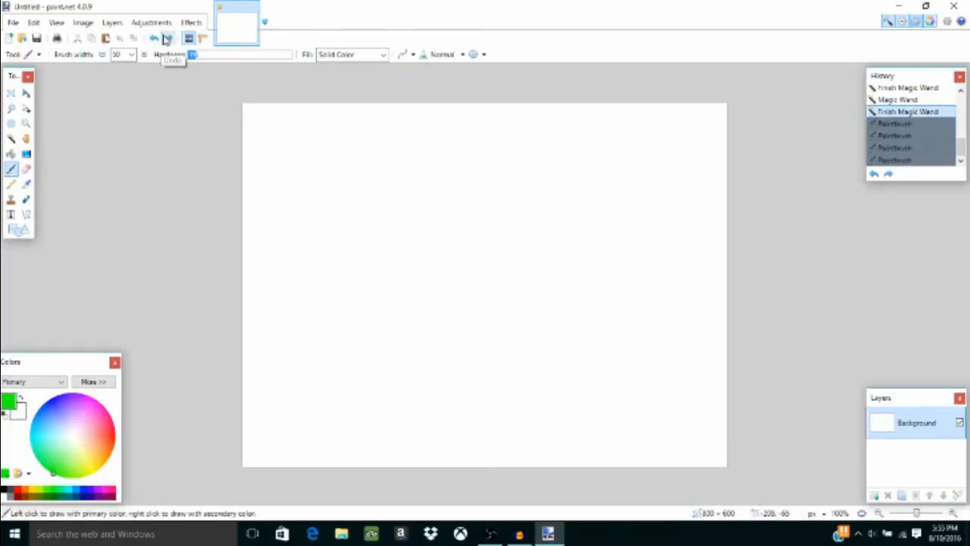
- Try the Clone Stamp on the canvas without setting an anchor point, and set its hardness to 100%
{"action": "left_click", "coordinate": [10, 201]}
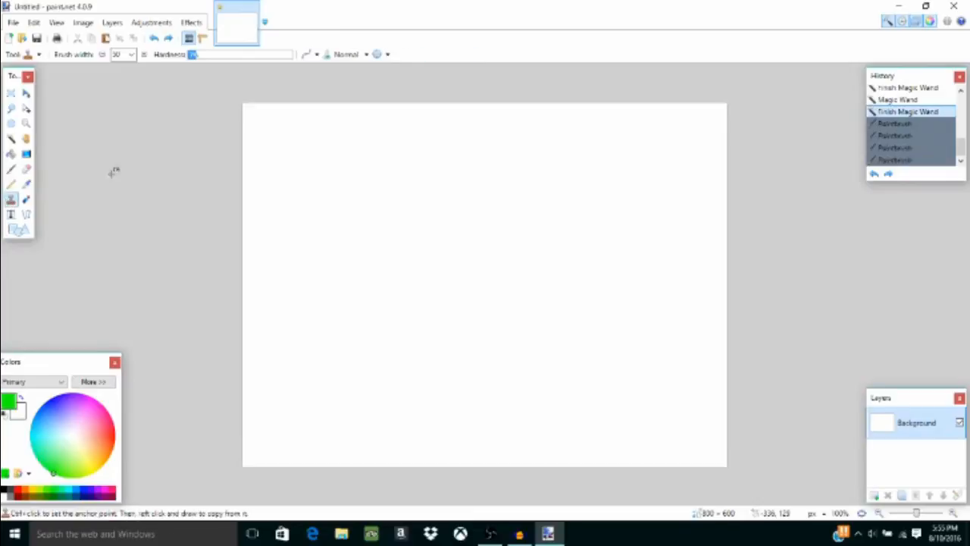
{"action": "left_click", "coordinate": [370, 189]}
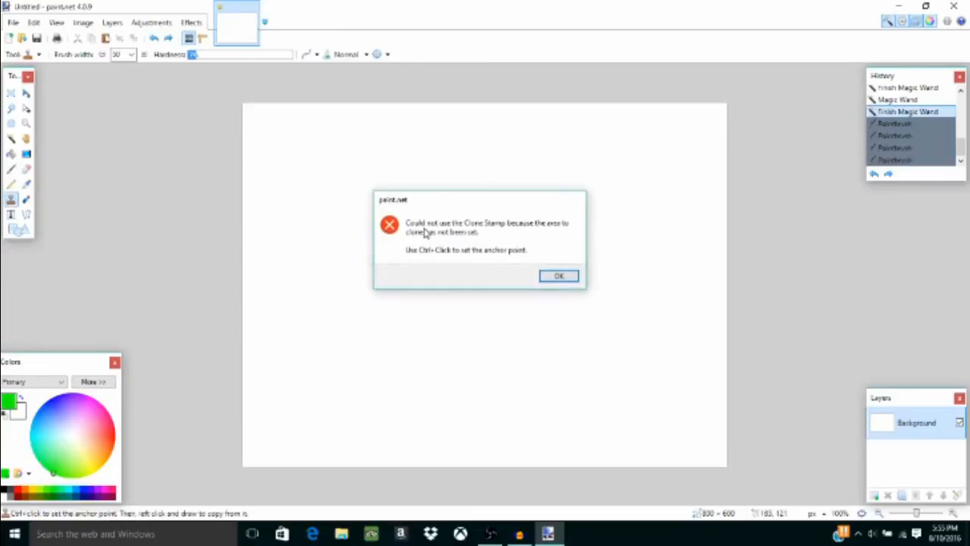
{"action": "left_click", "coordinate": [558, 276]}
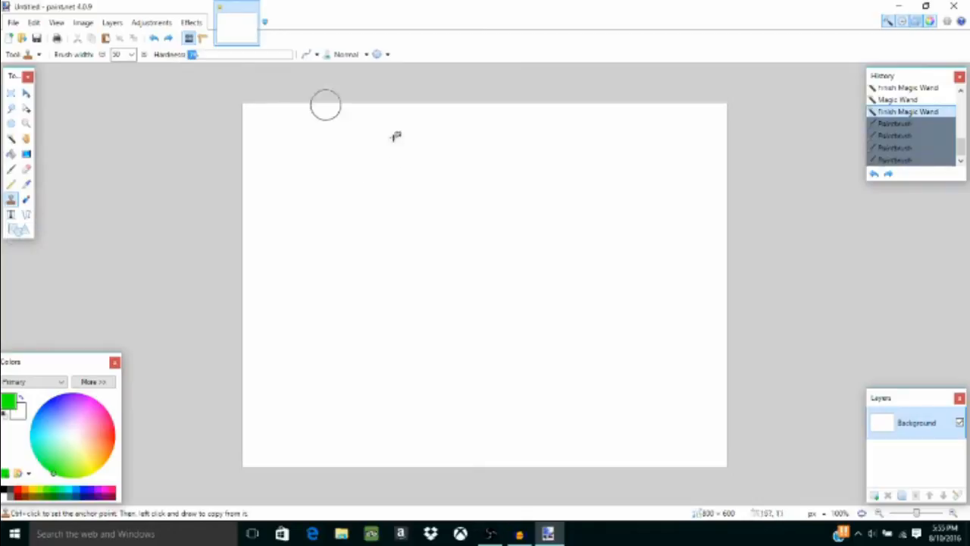
{"action": "left_click_drag", "start_coordinate": [211, 51], "coordinate": [340, 55]}
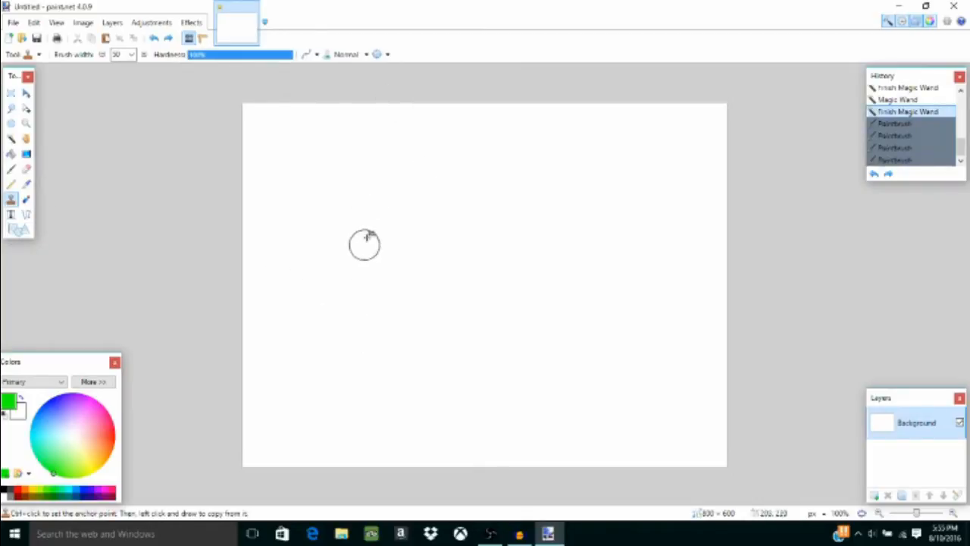
- Try the Clone Stamp, without an anchor point, on a freshly painted diagonal green stroke, and undo the stroke
{"action": "left_click", "coordinate": [12, 169]}
{"action": "left_click_drag", "start_coordinate": [341, 246], "coordinate": [462, 324]}
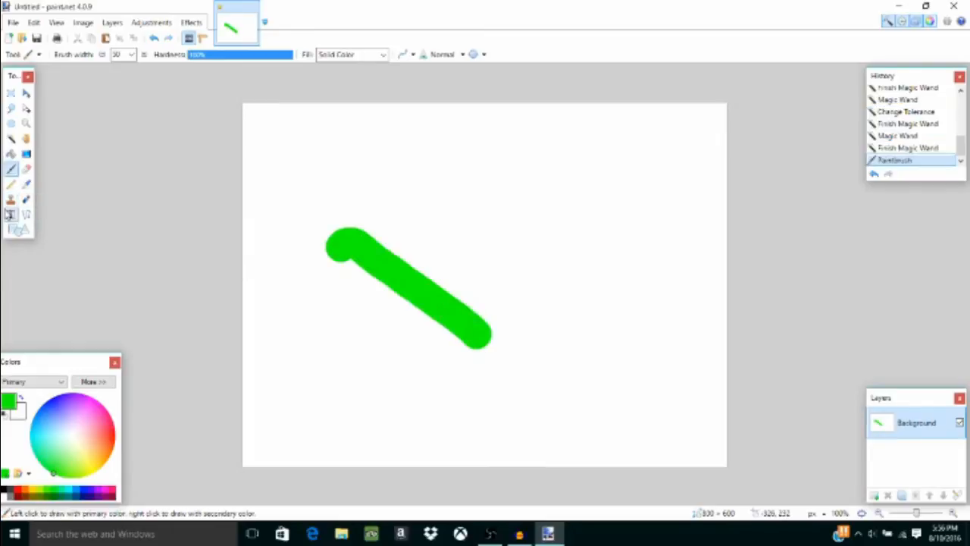
{"action": "left_click", "coordinate": [11, 198]}
{"action": "left_click", "coordinate": [404, 256]}
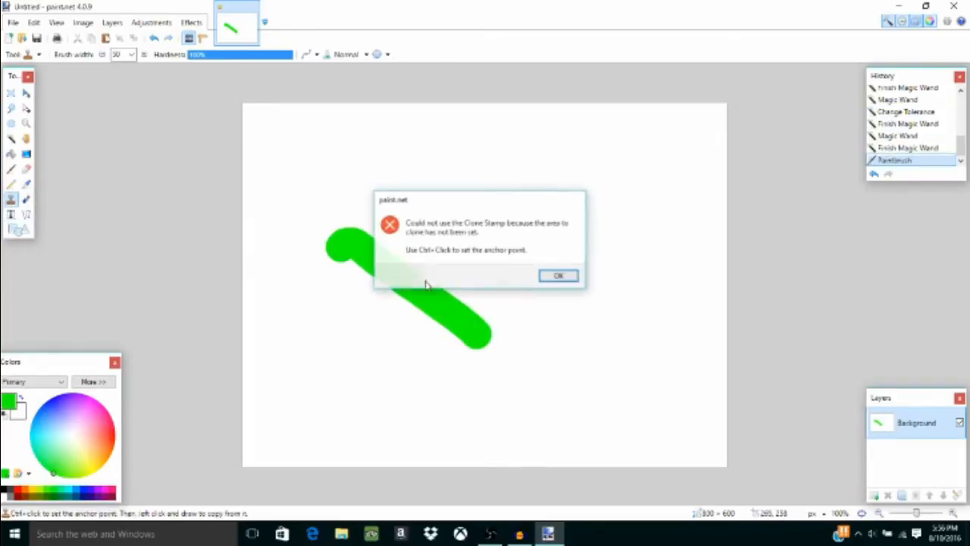
{"action": "left_click", "coordinate": [558, 277]}
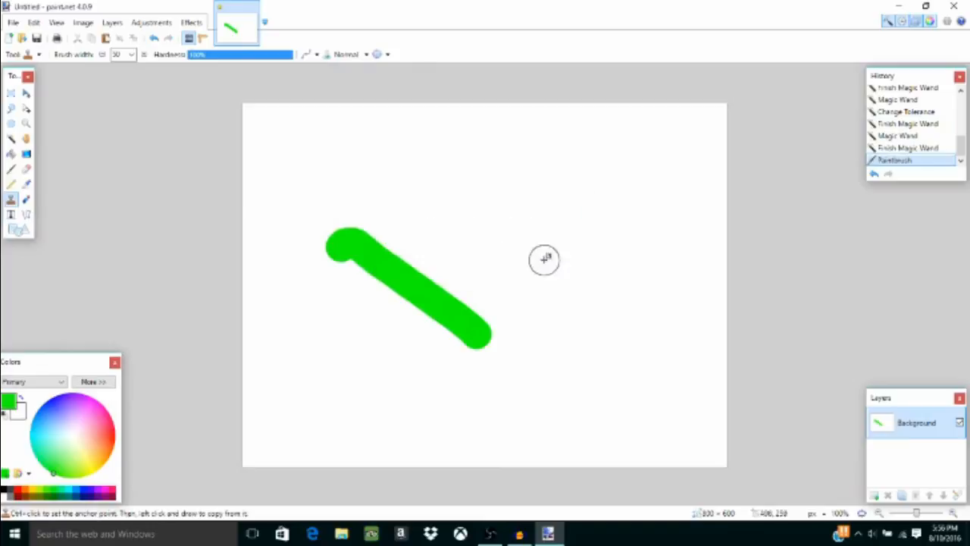
{"action": "left_click", "coordinate": [154, 38]}
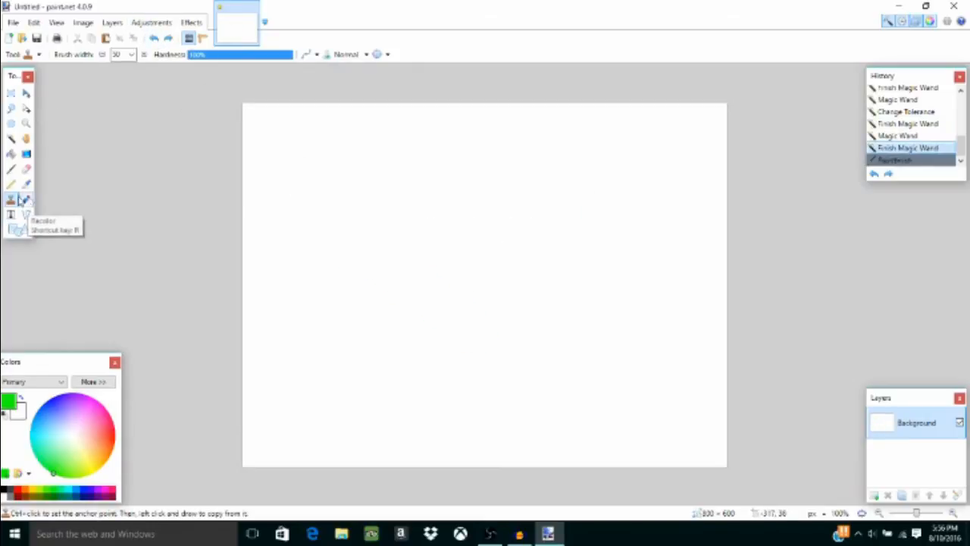
- Paint two wavy green strokes with the Recolor tool and recolor most of the lower one red-orange
{"action": "left_click", "coordinate": [26, 199]}
{"action": "mouse_move", "coordinate": [394, 215]}
{"action": "left_mouse_down"}
{"action": "mouse_move", "coordinate": [407, 265]}
{"action": "mouse_move", "coordinate": [552, 354]}
{"action": "mouse_move", "coordinate": [623, 301]}
{"action": "left_mouse_up"}
{"action": "left_click_drag", "start_coordinate": [606, 235], "coordinate": [468, 202]}
{"action": "left_click", "coordinate": [114, 439]}
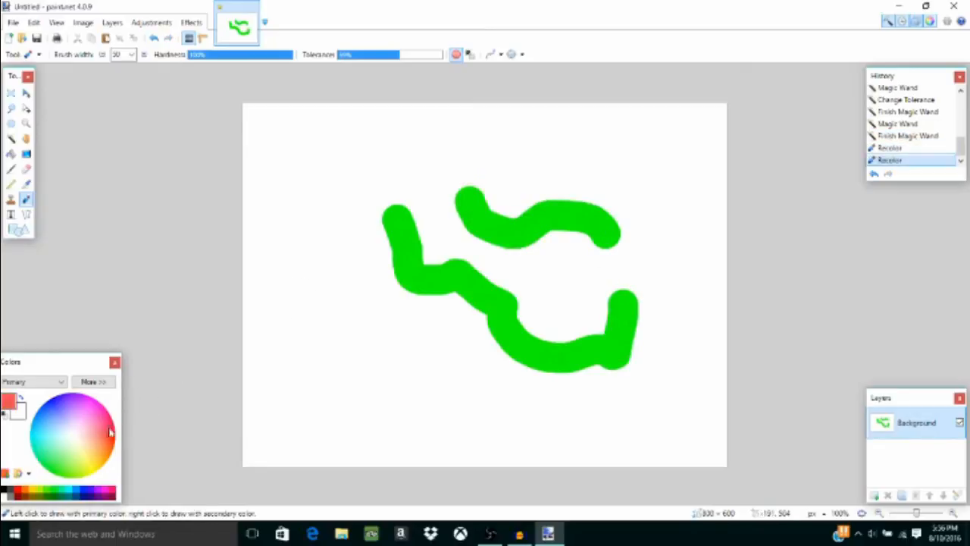
{"action": "mouse_move", "coordinate": [413, 271]}
{"action": "left_mouse_down"}
{"action": "mouse_move", "coordinate": [429, 300]}
{"action": "mouse_move", "coordinate": [542, 347]}
{"action": "mouse_move", "coordinate": [644, 342]}
{"action": "mouse_move", "coordinate": [623, 314]}
{"action": "left_mouse_up"}
- Set the primary color to blue-violet and recolor the remaining green areas of both wavy strokes
{"action": "left_click", "coordinate": [78, 409]}
{"action": "left_click_drag", "start_coordinate": [79, 409], "coordinate": [57, 408]}
{"action": "left_click", "coordinate": [442, 270]}
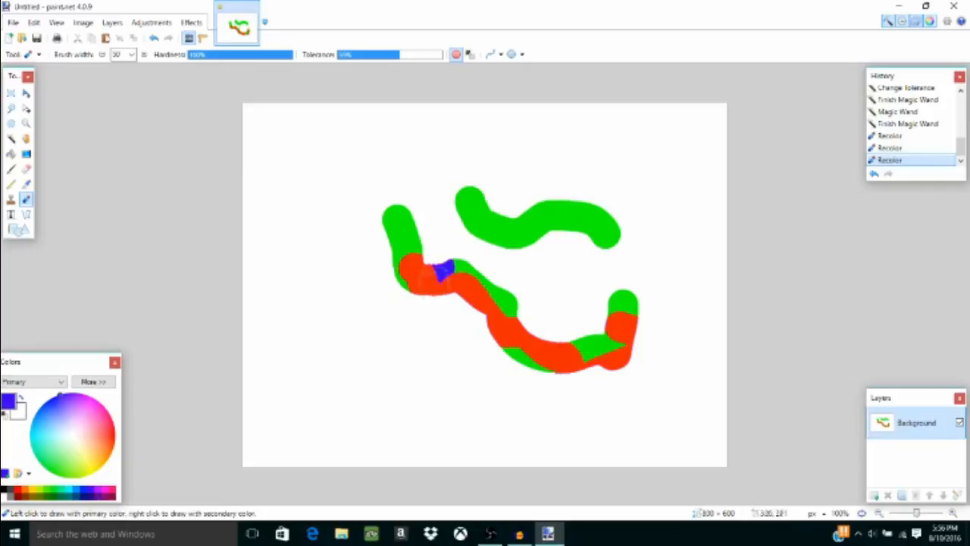
{"action": "mouse_move", "coordinate": [482, 320]}
{"action": "left_mouse_down"}
{"action": "mouse_move", "coordinate": [547, 328]}
{"action": "mouse_move", "coordinate": [516, 275]}
{"action": "mouse_move", "coordinate": [439, 319]}
{"action": "mouse_move", "coordinate": [520, 351]}
{"action": "mouse_move", "coordinate": [531, 378]}
{"action": "mouse_move", "coordinate": [641, 340]}
{"action": "mouse_move", "coordinate": [624, 304]}
{"action": "mouse_move", "coordinate": [621, 364]}
{"action": "left_mouse_up"}
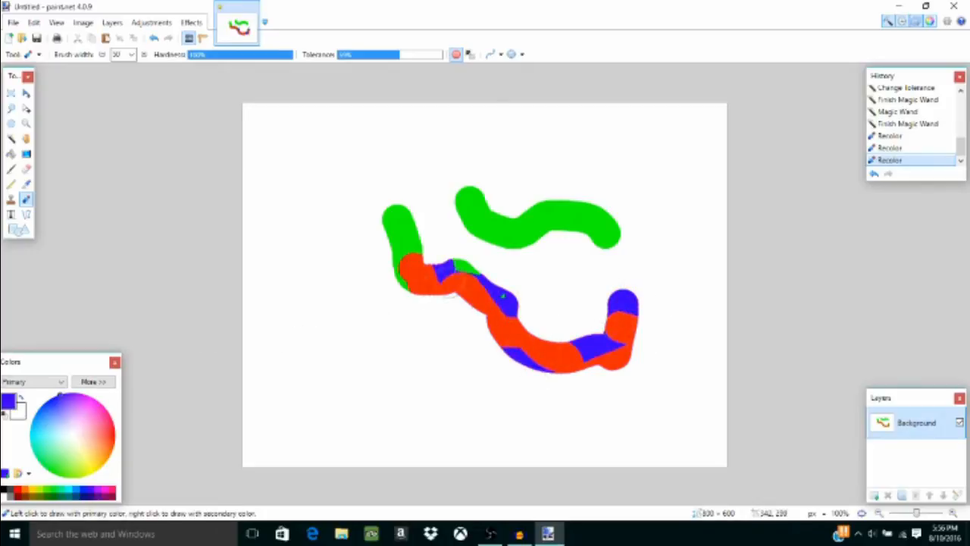
{"action": "mouse_move", "coordinate": [440, 230]}
{"action": "left_mouse_down"}
{"action": "mouse_move", "coordinate": [422, 200]}
{"action": "mouse_move", "coordinate": [371, 251]}
{"action": "mouse_move", "coordinate": [437, 250]}
{"action": "mouse_move", "coordinate": [391, 215]}
{"action": "left_mouse_up"}
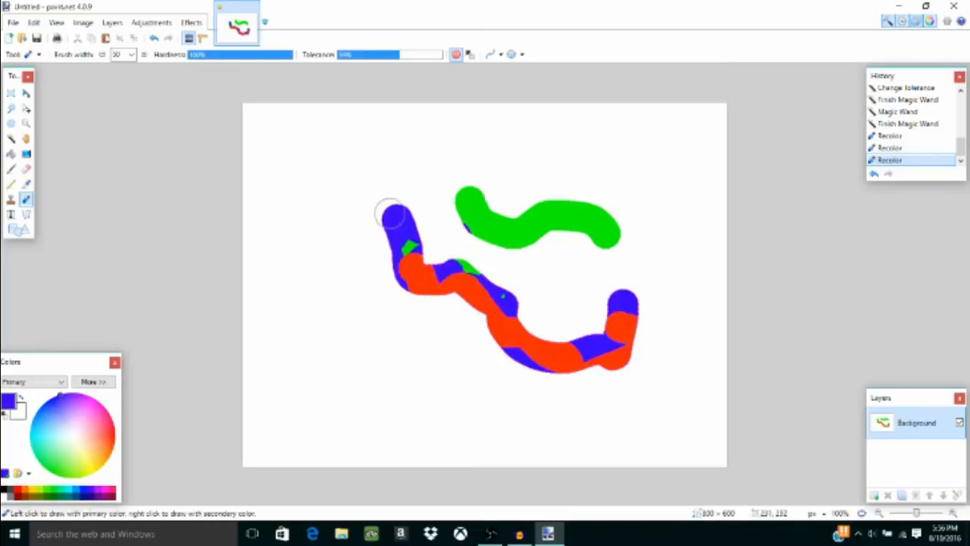
{"action": "mouse_move", "coordinate": [434, 241]}
{"action": "left_mouse_down"}
{"action": "mouse_move", "coordinate": [496, 292]}
{"action": "mouse_move", "coordinate": [441, 248]}
{"action": "mouse_move", "coordinate": [497, 203]}
{"action": "mouse_move", "coordinate": [476, 135]}
{"action": "mouse_move", "coordinate": [461, 200]}
{"action": "mouse_move", "coordinate": [478, 219]}
{"action": "mouse_move", "coordinate": [564, 169]}
{"action": "mouse_move", "coordinate": [504, 244]}
{"action": "mouse_move", "coordinate": [535, 171]}
{"action": "mouse_move", "coordinate": [534, 247]}
{"action": "mouse_move", "coordinate": [592, 182]}
{"action": "mouse_move", "coordinate": [597, 239]}
{"action": "mouse_move", "coordinate": [633, 225]}
{"action": "mouse_move", "coordinate": [616, 277]}
{"action": "left_mouse_up"}
{"action": "left_click_drag", "start_coordinate": [630, 230], "coordinate": [628, 246]}
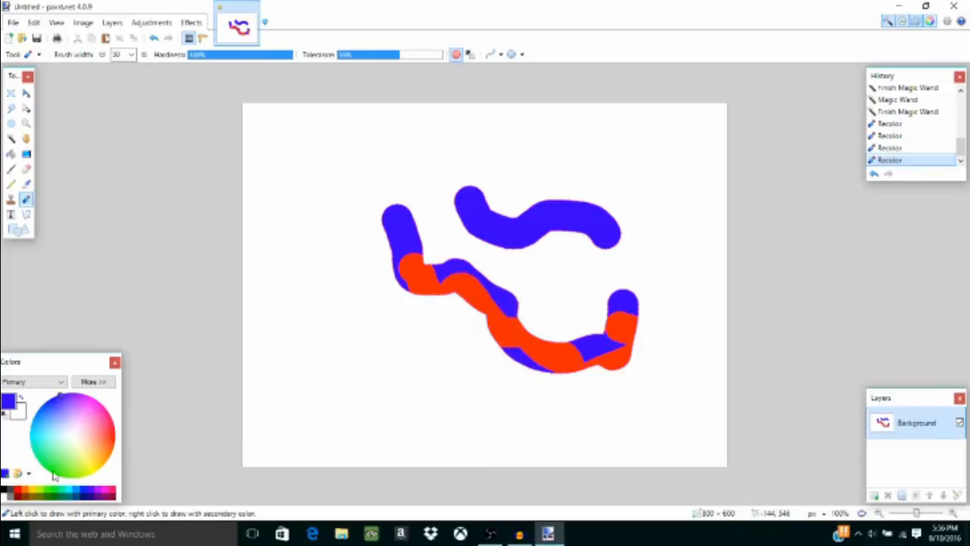
- Set the primary color to yellow-orange and recolor the red part of the lower stroke's right half
{"action": "left_click", "coordinate": [99, 459]}
{"action": "mouse_move", "coordinate": [496, 334]}
{"action": "left_mouse_down"}
{"action": "mouse_move", "coordinate": [551, 330]}
{"action": "mouse_move", "coordinate": [569, 390]}
{"action": "mouse_move", "coordinate": [579, 373]}
{"action": "mouse_move", "coordinate": [558, 367]}
{"action": "mouse_move", "coordinate": [625, 347]}
{"action": "mouse_move", "coordinate": [611, 313]}
{"action": "left_mouse_up"}
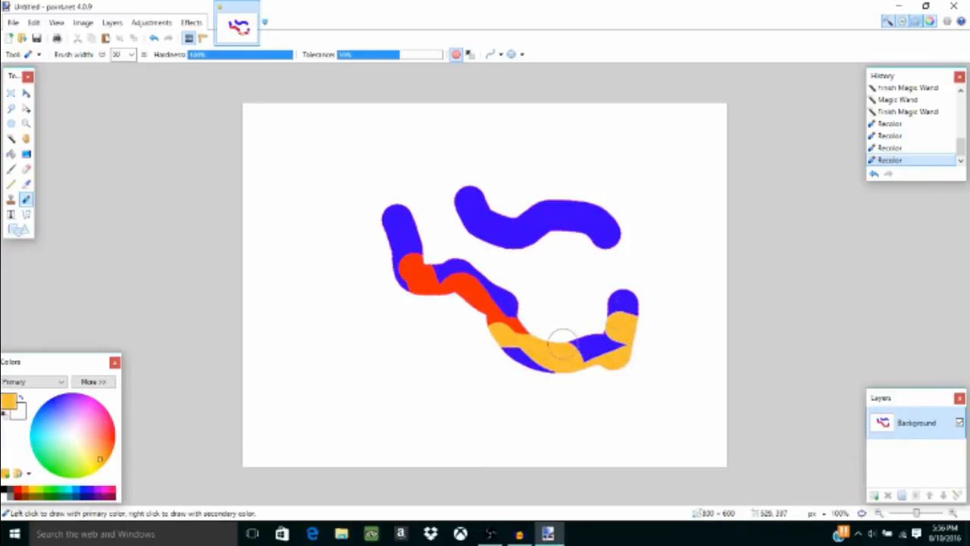
{"action": "left_click_drag", "start_coordinate": [562, 343], "coordinate": [561, 341]}
- Undo all five Recolor strokes so the canvas is blank
{"action": "left_click", "coordinate": [152, 38]}
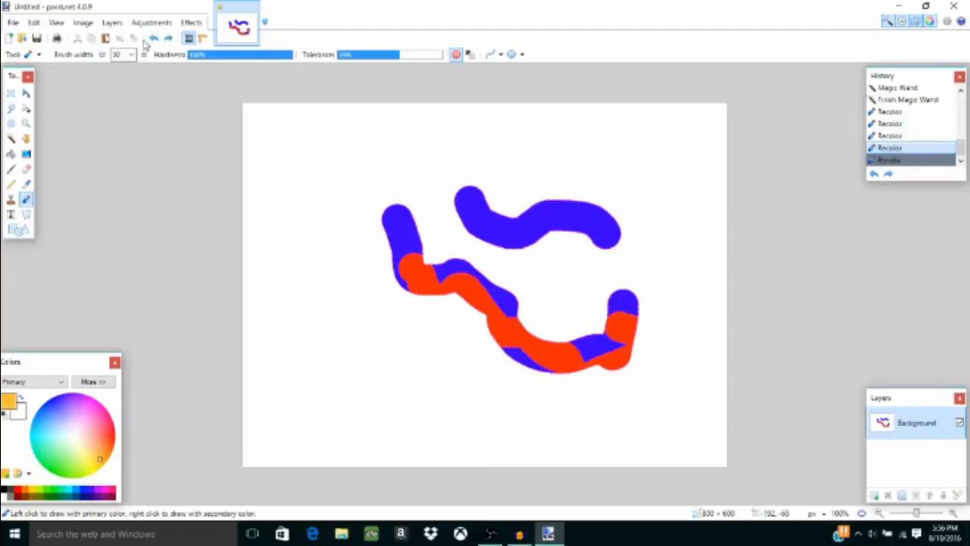
{"action": "left_click", "coordinate": [152, 39]}
{"action": "left_click", "coordinate": [153, 39]}
{"action": "left_click", "coordinate": [152, 39]}
{"action": "left_click", "coordinate": [152, 39]}
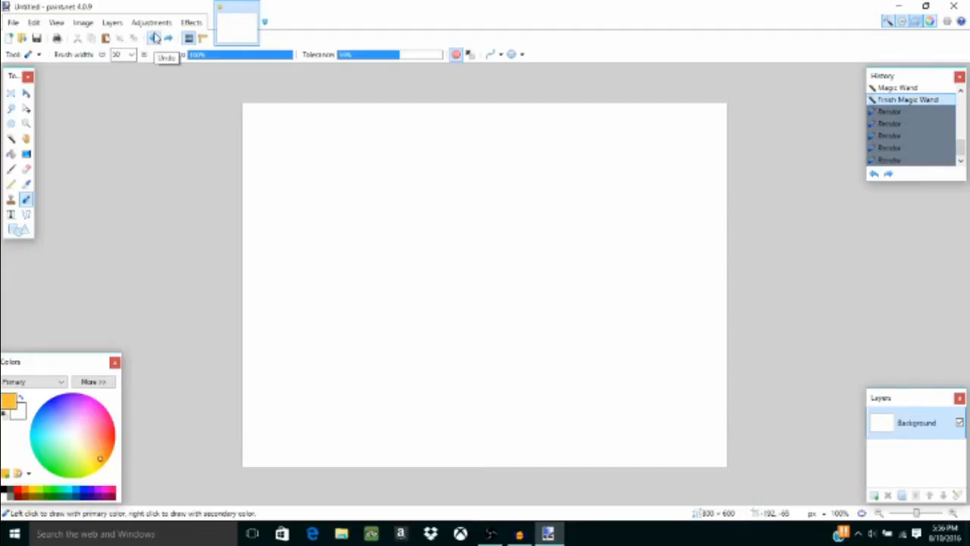
- Place a text cursor near the middle of the canvas with the Text tool and set the font to Pusab
{"action": "left_click", "coordinate": [10, 214]}
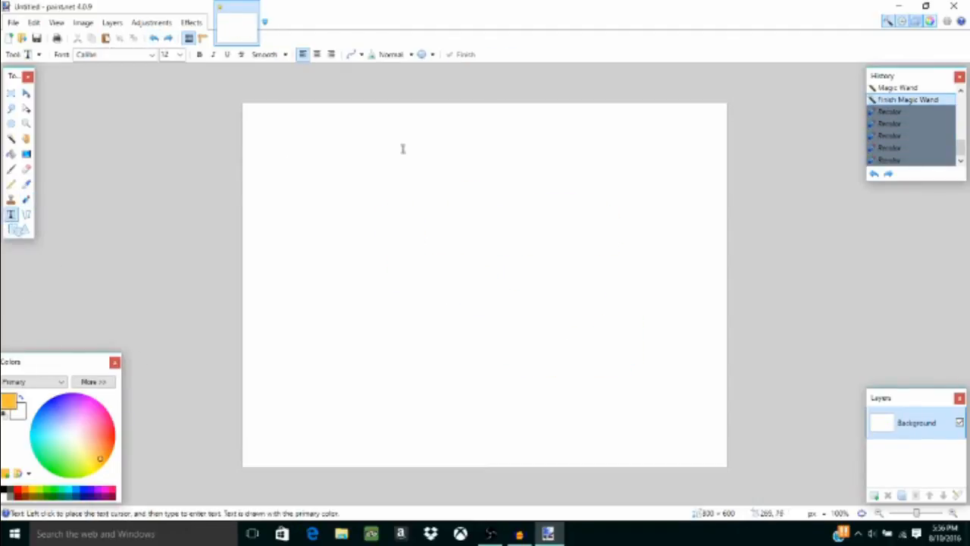
{"action": "left_click", "coordinate": [446, 259]}
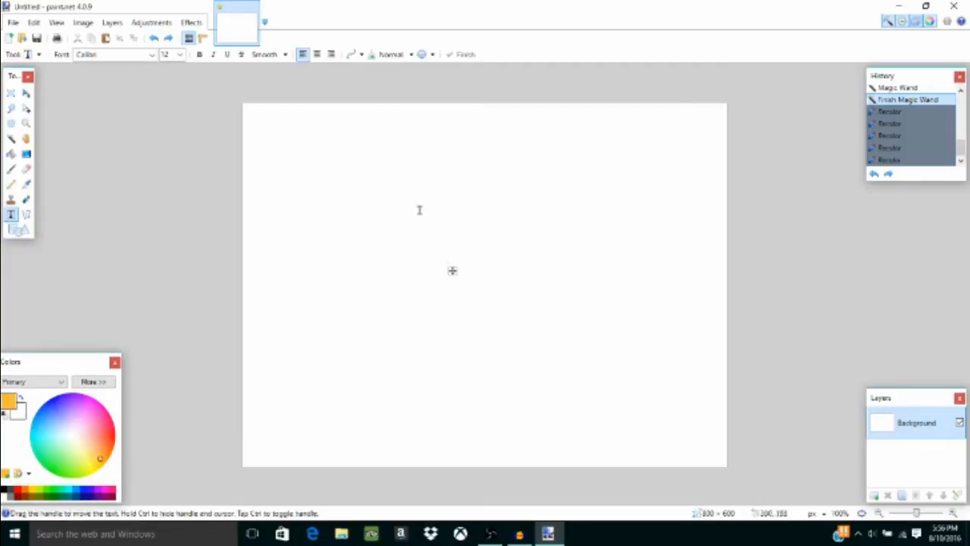
{"action": "left_click", "coordinate": [152, 54]}
{"action": "scroll", "coordinate": [182, 318], "scroll_direction": "down", "scroll_amount": 5}
{"action": "scroll", "coordinate": [193, 331], "scroll_direction": "down", "scroll_amount": 7}
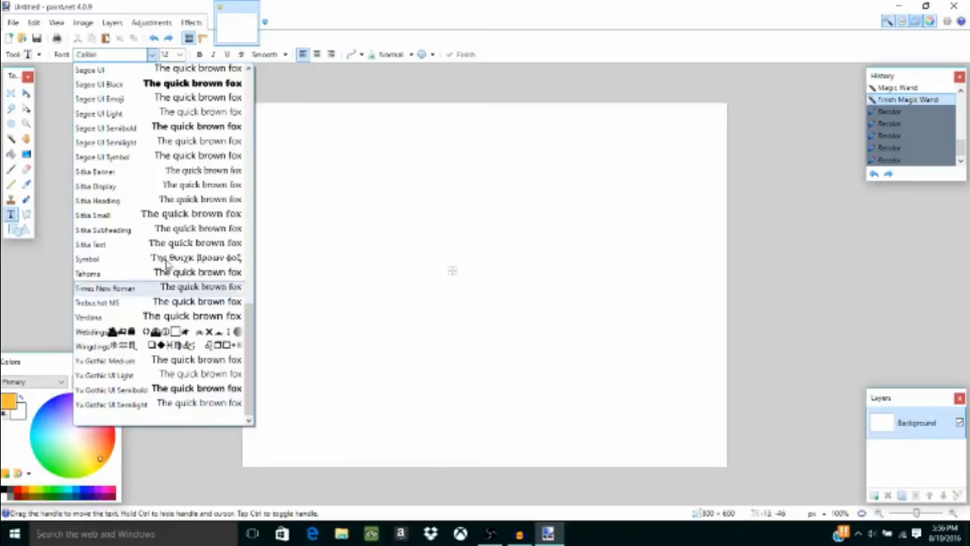
{"action": "left_click_drag", "start_coordinate": [249, 361], "coordinate": [255, 281]}
{"action": "left_click", "coordinate": [225, 300]}
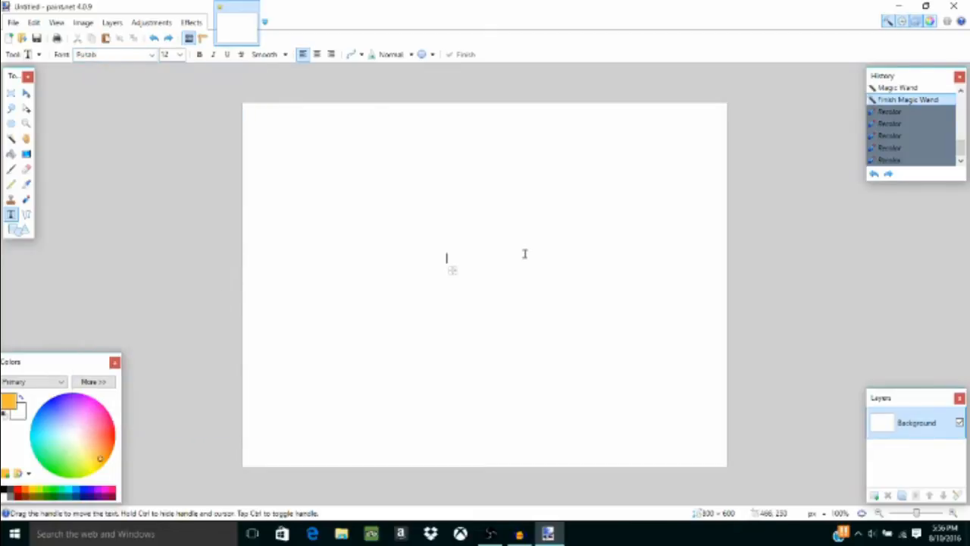
- Enter the sample text "ddfdfsdd" at the text cursor and delete all of it
{"action": "type", "text": "ddfdfsdd"}
{"action": "key", "text": "BackSpace"}
{"action": "key", "text": "BackSpace"}
{"action": "key", "text": "BackSpace"}
{"action": "key", "text": "BackSpace"}
{"action": "key", "text": "BackSpace"}
{"action": "key", "text": "BackSpace"}
{"action": "key", "text": "BackSpace"}
{"action": "key", "text": "BackSpace"}
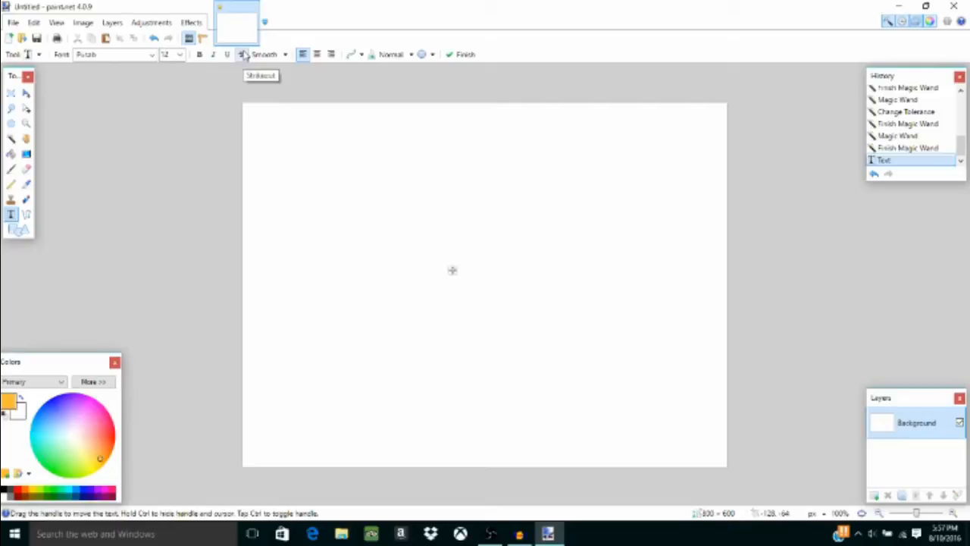
- Cycle the text rendering mode through Sharp (Modern) back to Smooth and finish the empty text
{"action": "left_click", "coordinate": [278, 57]}
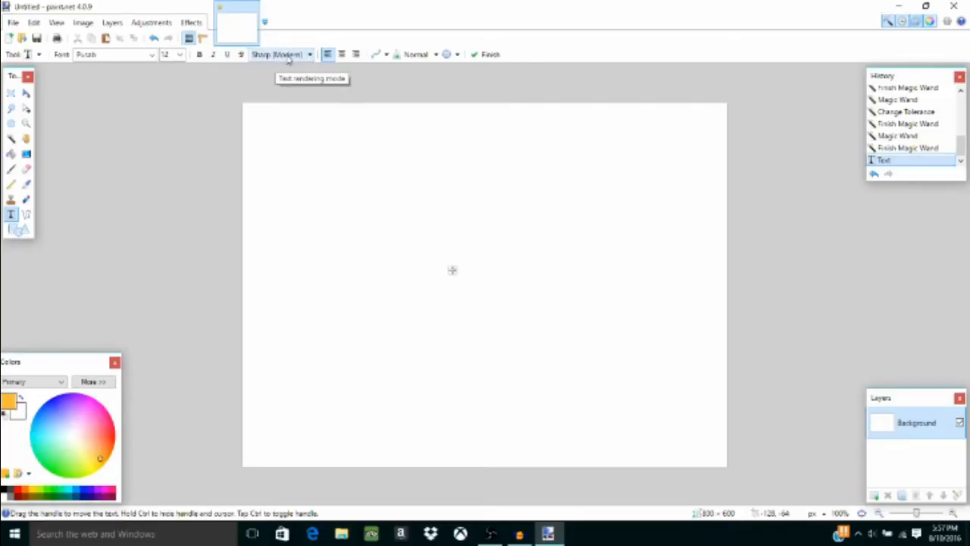
{"action": "left_click", "coordinate": [288, 58]}
{"action": "left_click", "coordinate": [287, 59]}
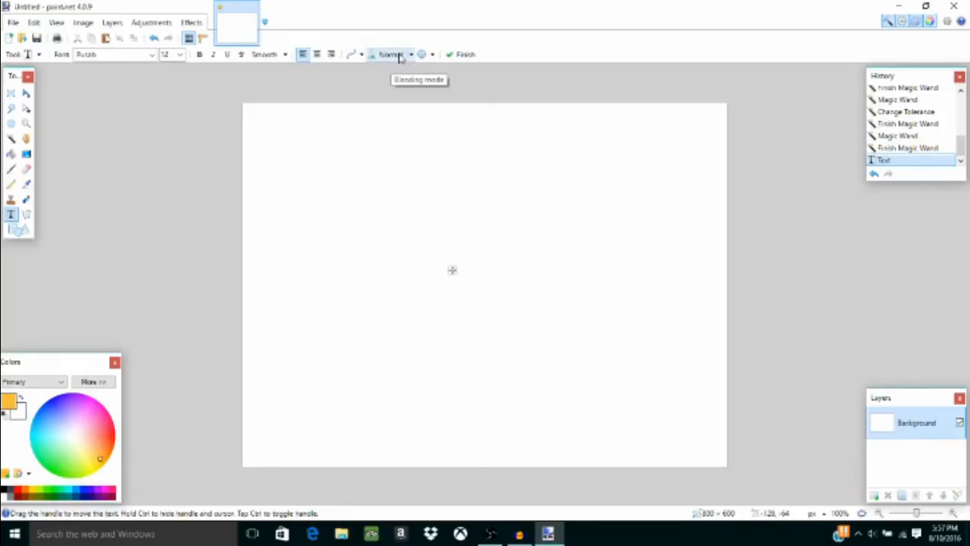
{"action": "left_click", "coordinate": [465, 56]}
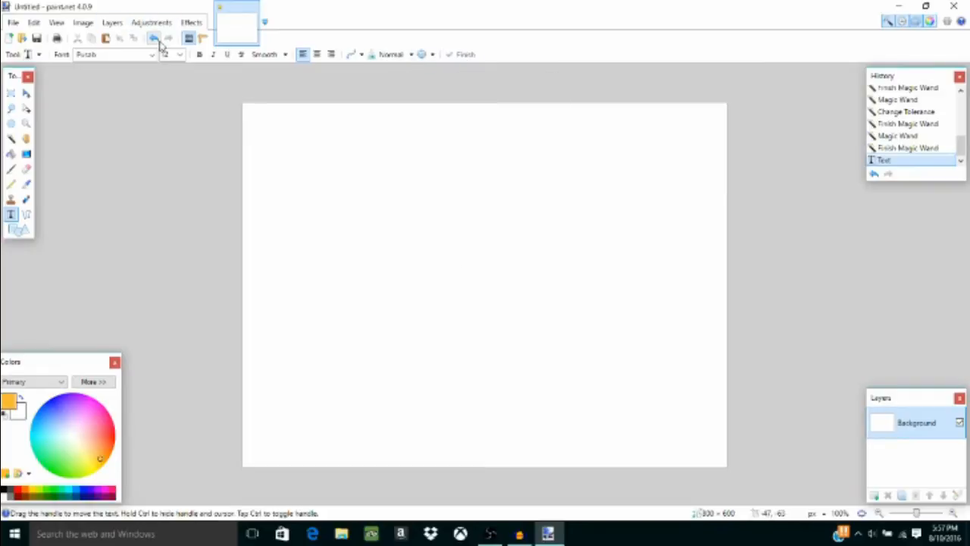
- Draw a thick orange line about 410 px long with the Line/Curve tool and undo it
{"action": "left_click", "coordinate": [27, 214]}
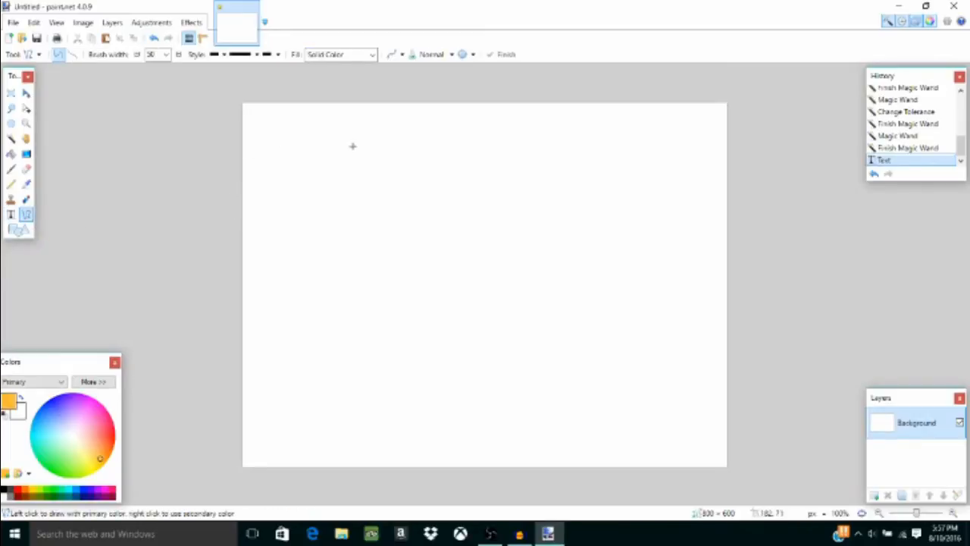
{"action": "mouse_move", "coordinate": [352, 146]}
{"action": "left_mouse_down"}
{"action": "mouse_move", "coordinate": [353, 279]}
{"action": "mouse_move", "coordinate": [640, 334]}
{"action": "mouse_move", "coordinate": [446, 376]}
{"action": "left_mouse_up"}
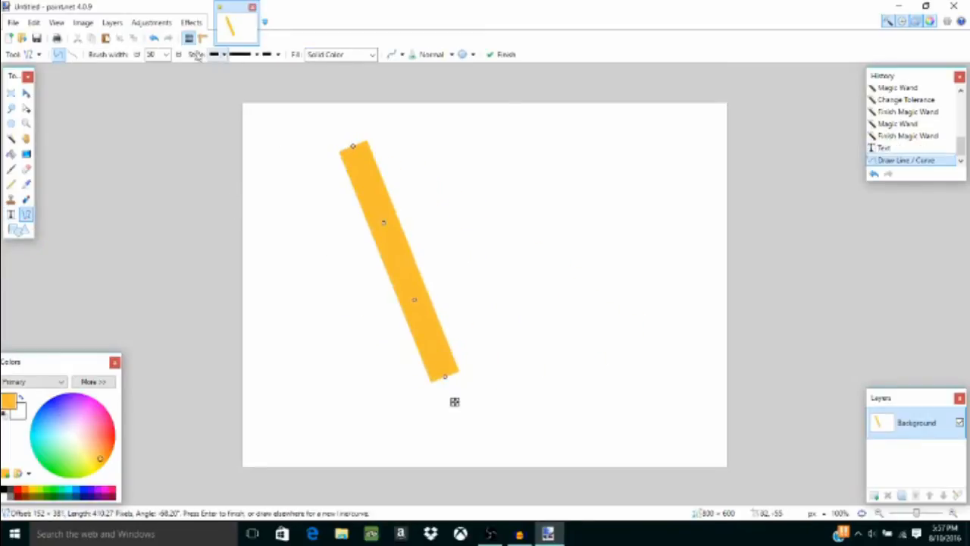
{"action": "key", "text": "ctrl+z"}
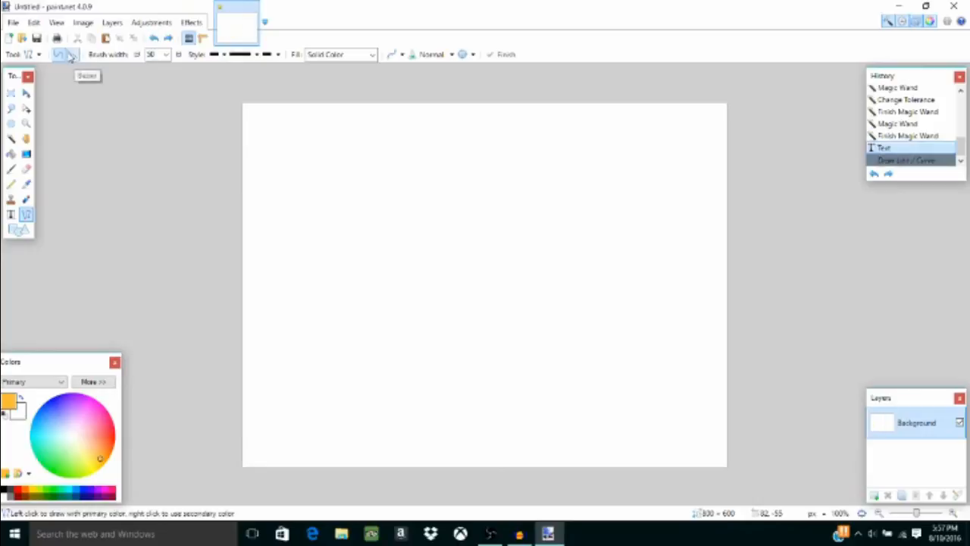
- Set the Line/Curve brush width to 10, and reduce it to 7
{"action": "left_click", "coordinate": [168, 56]}
{"action": "scroll", "coordinate": [158, 144], "scroll_direction": "up", "scroll_amount": 5}
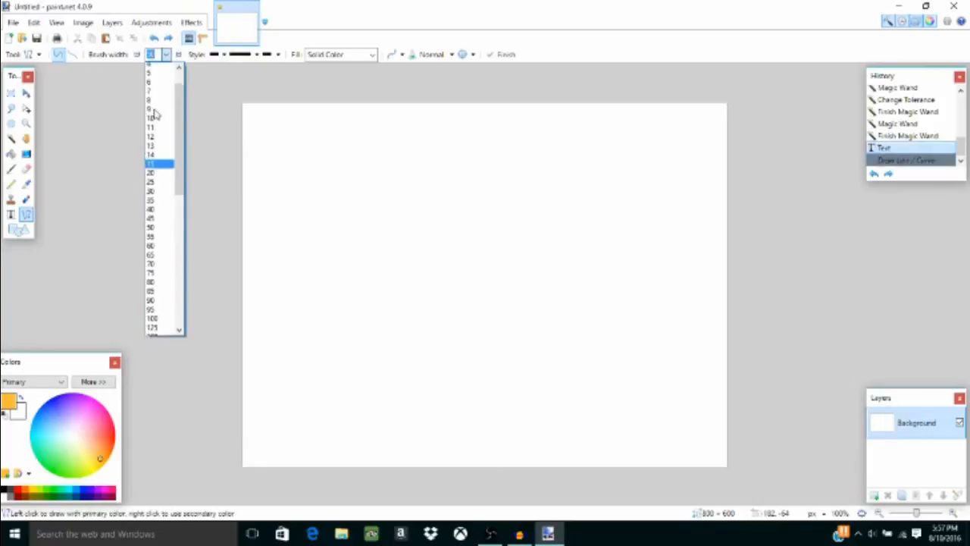
{"action": "left_click", "coordinate": [157, 150]}
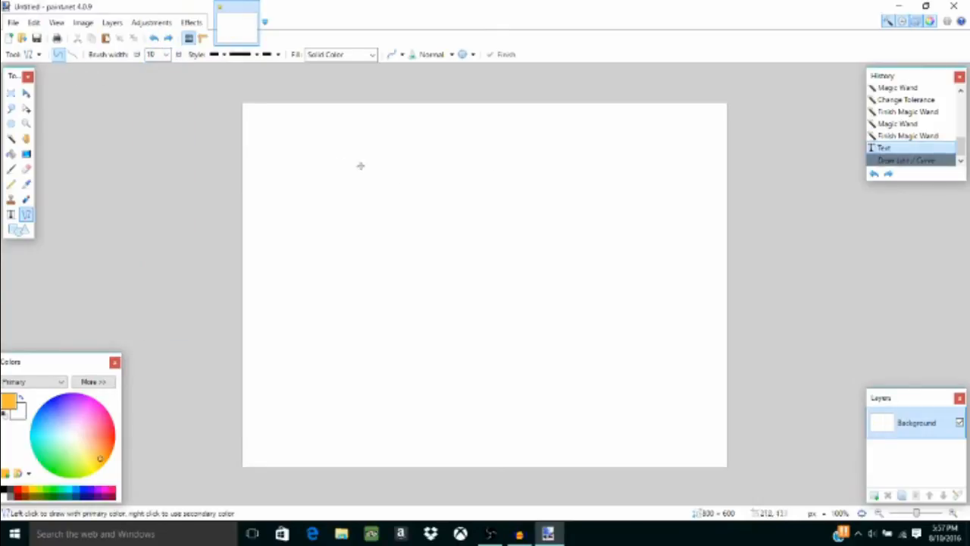
{"action": "left_click", "coordinate": [165, 55]}
{"action": "scroll", "coordinate": [159, 107], "scroll_direction": "up", "scroll_amount": 3}
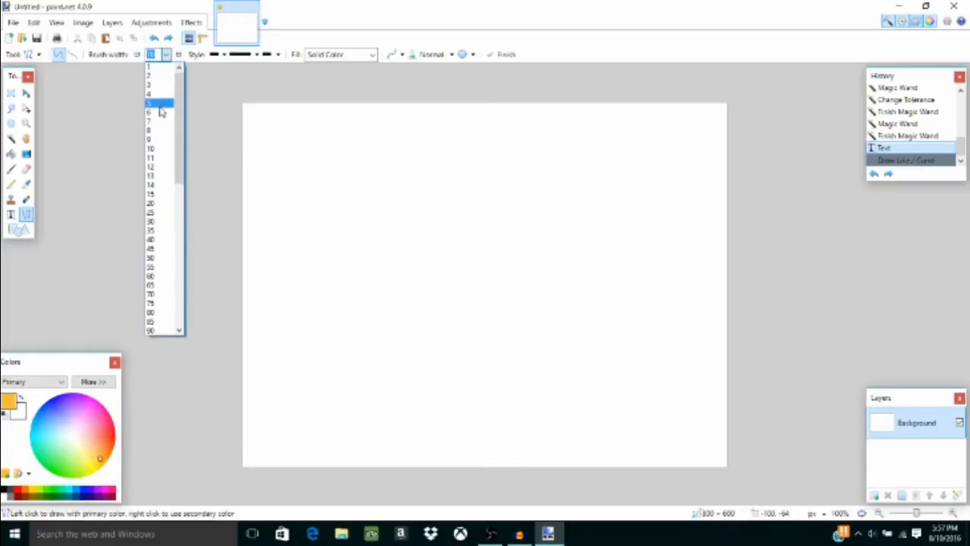
{"action": "left_click", "coordinate": [153, 122]}
- Draw a thin orange line in the canvas's upper half, bent into a C-shaped curve, and undo it
{"action": "mouse_move", "coordinate": [341, 147]}
{"action": "left_mouse_down"}
{"action": "mouse_move", "coordinate": [353, 272]}
{"action": "mouse_move", "coordinate": [485, 258]}
{"action": "mouse_move", "coordinate": [493, 223]}
{"action": "mouse_move", "coordinate": [492, 237]}
{"action": "left_mouse_up"}
{"action": "left_click_drag", "start_coordinate": [355, 194], "coordinate": [288, 177]}
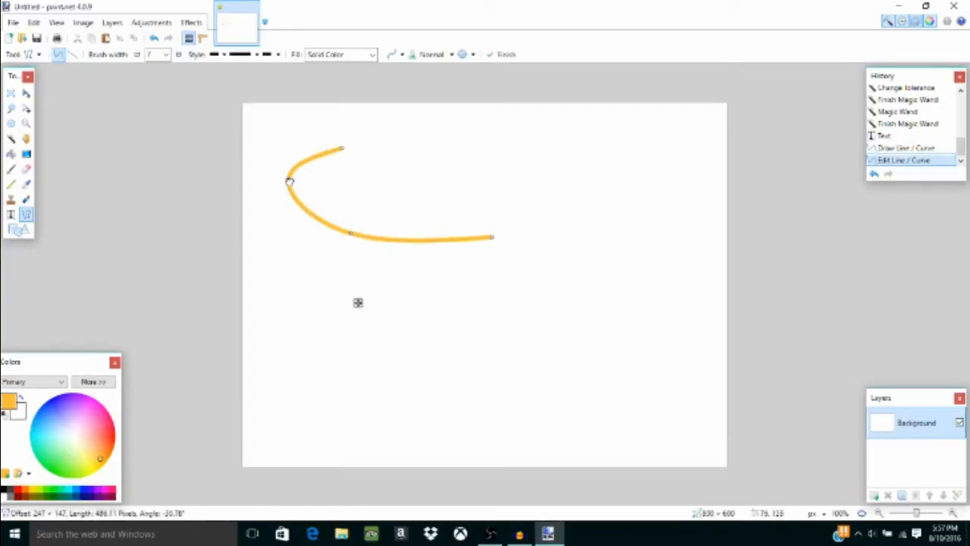
{"action": "left_click", "coordinate": [154, 37]}
{"action": "left_click", "coordinate": [154, 38]}
{"action": "left_click", "coordinate": [154, 38]}
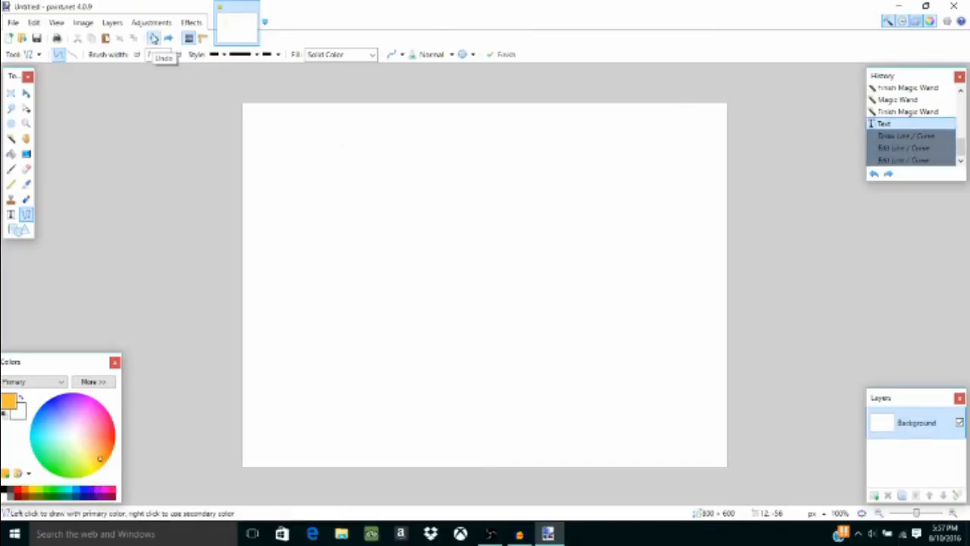
- View the example drawings Idk and Untitledyea from the desktop, and return to paint.net
{"action": "left_click", "coordinate": [899, 6]}
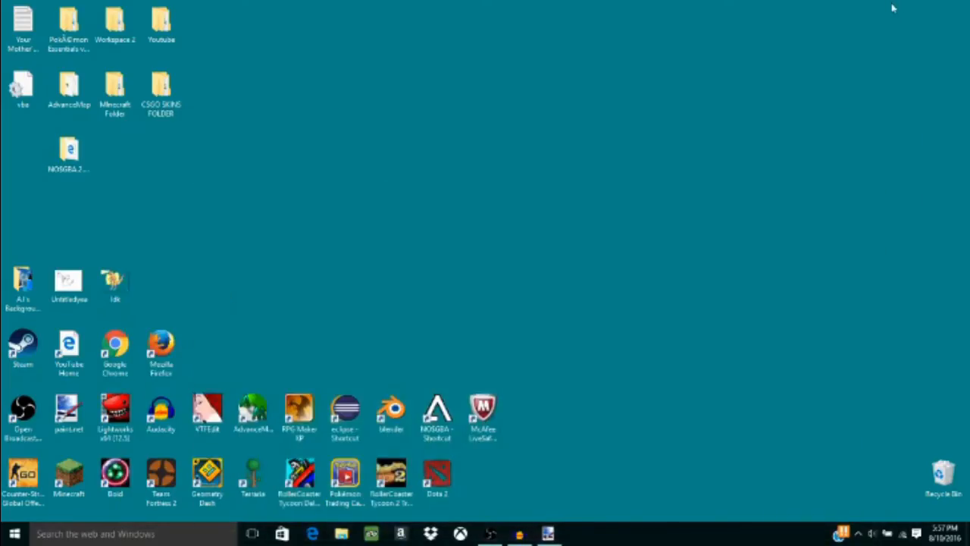
{"action": "double_click", "coordinate": [125, 294]}
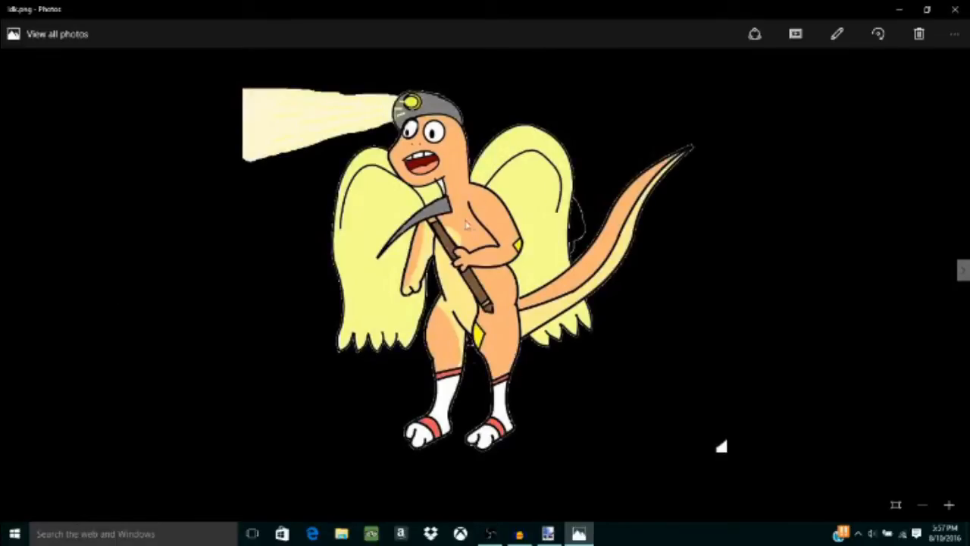
{"action": "left_click", "coordinate": [899, 11]}
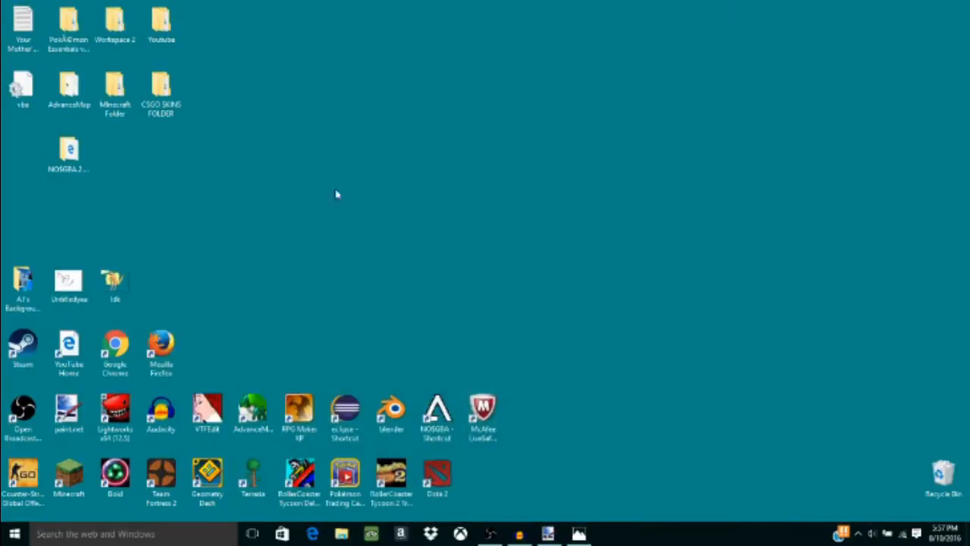
{"action": "double_click", "coordinate": [60, 293]}
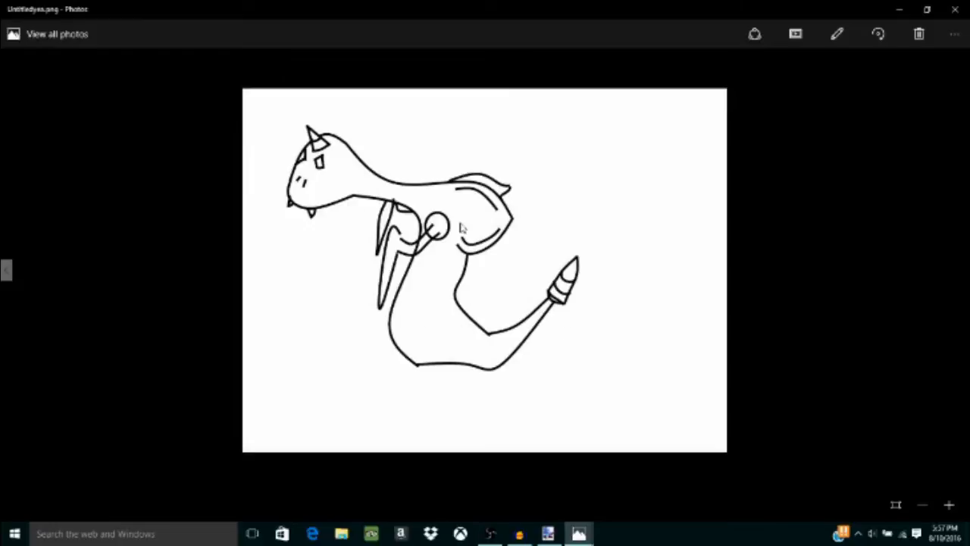
{"action": "left_click", "coordinate": [899, 11]}
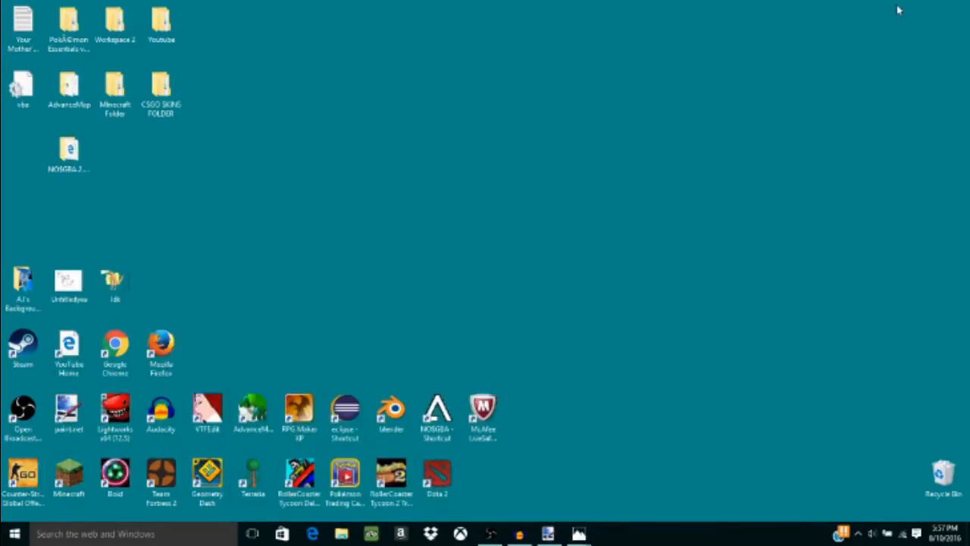
{"action": "left_click", "coordinate": [548, 536]}
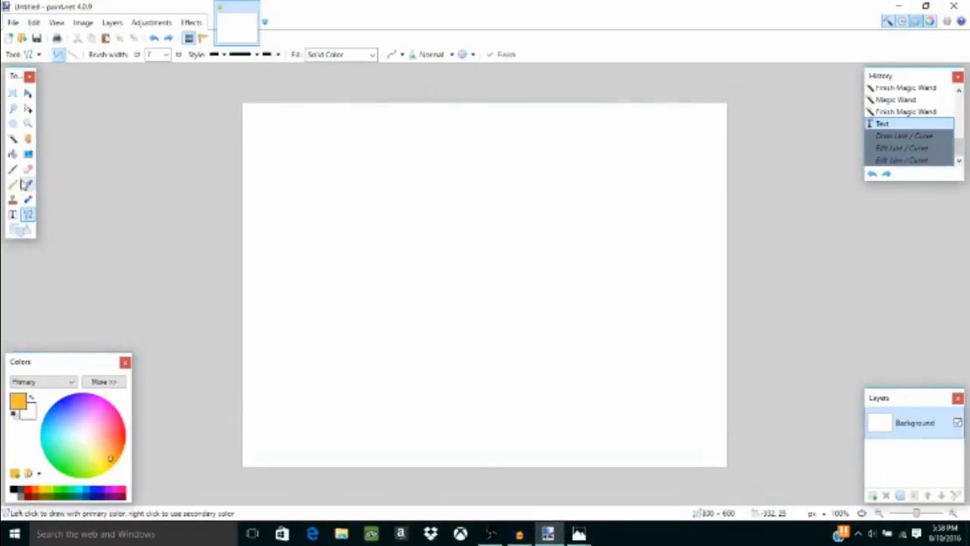
- Draw an orange outlined rectangle about 454 × 257 px with the Shapes tool and undo it
{"action": "left_click", "coordinate": [19, 230]}
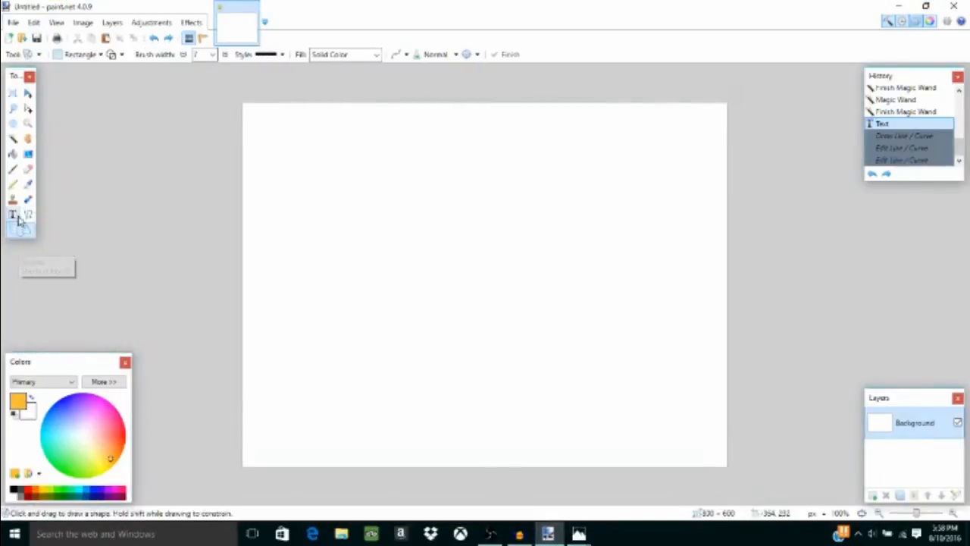
{"action": "mouse_move", "coordinate": [369, 211]}
{"action": "left_mouse_down"}
{"action": "mouse_move", "coordinate": [500, 389]}
{"action": "mouse_move", "coordinate": [703, 316]}
{"action": "mouse_move", "coordinate": [643, 365]}
{"action": "left_mouse_up"}
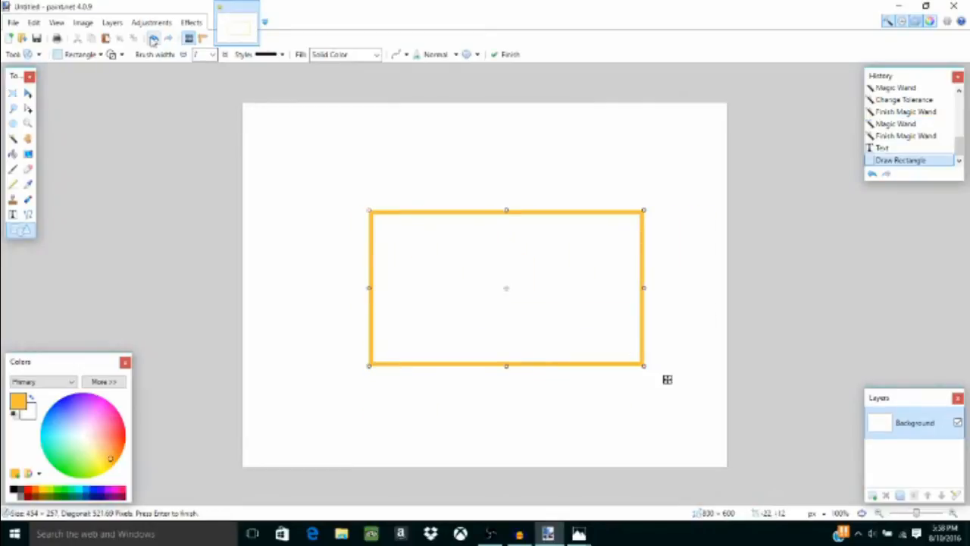
{"action": "left_click", "coordinate": [154, 39]}
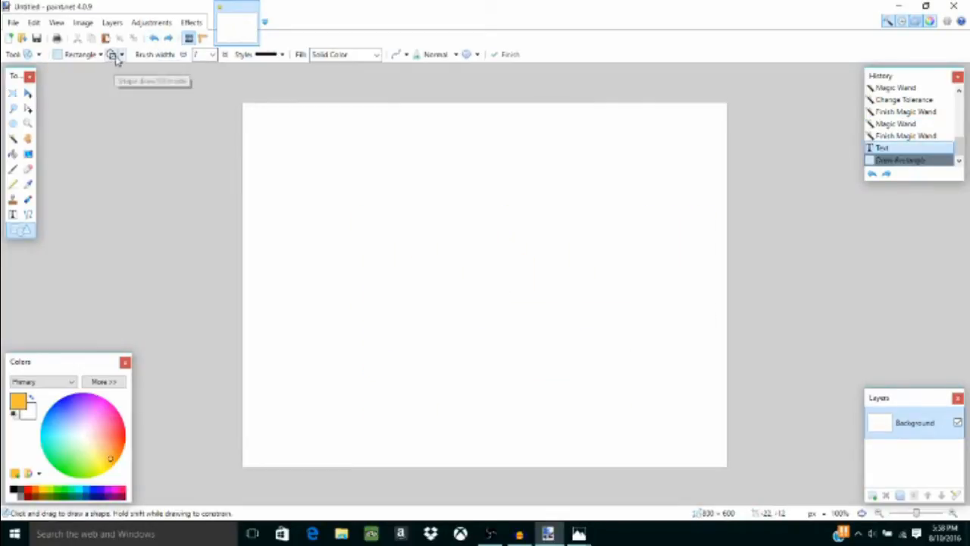
- Set the shape mode to Draw Filled Shape With Outline, draw a rectangle about 261 × 193 px, and undo it
{"action": "left_click", "coordinate": [122, 55]}
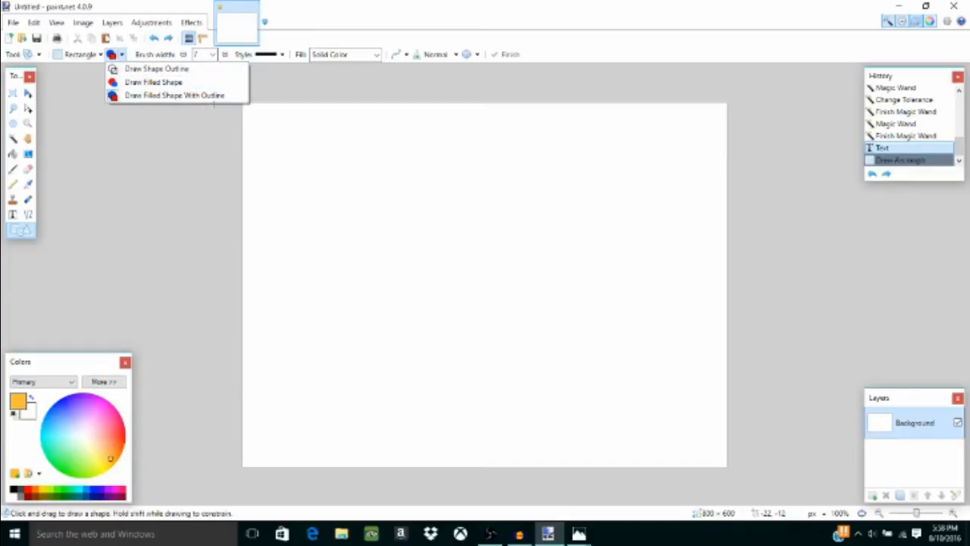
{"action": "left_click", "coordinate": [175, 95]}
{"action": "mouse_move", "coordinate": [278, 156]}
{"action": "left_mouse_down"}
{"action": "mouse_move", "coordinate": [403, 267]}
{"action": "mouse_move", "coordinate": [435, 267]}
{"action": "left_mouse_up"}
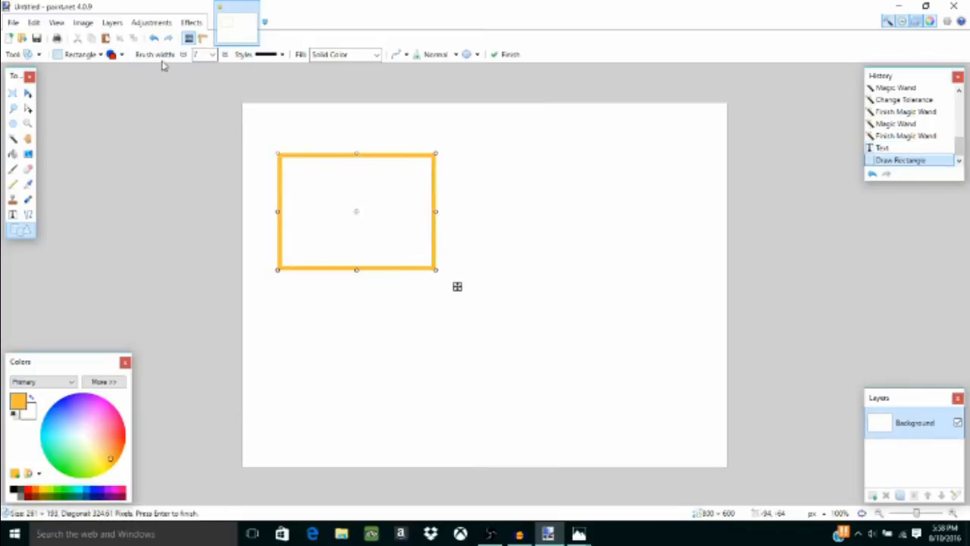
{"action": "left_click", "coordinate": [154, 39]}
- Set the shape mode to Draw Filled Shape, draw a solid orange rectangle about 289 × 303 px, and undo it
{"action": "left_click", "coordinate": [121, 54]}
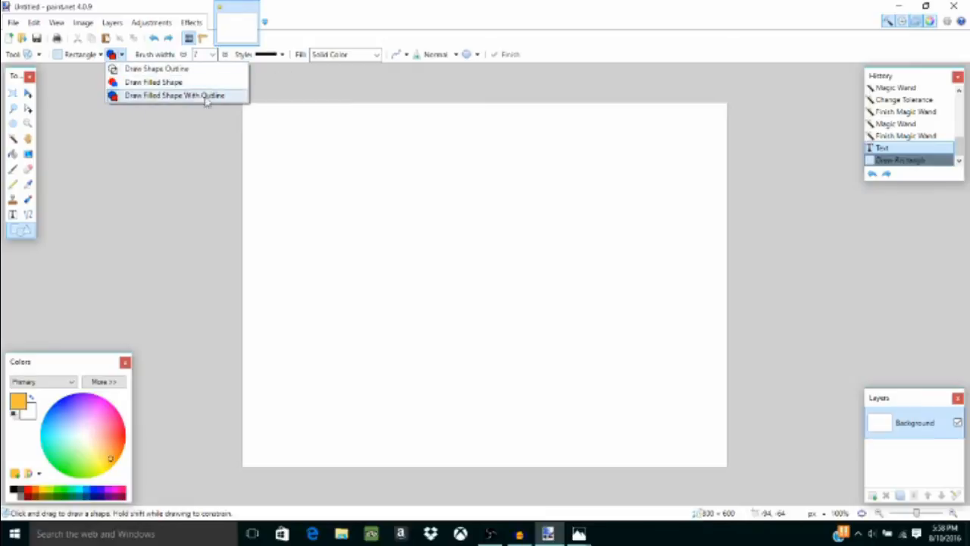
{"action": "left_click", "coordinate": [151, 82]}
{"action": "left_click_drag", "start_coordinate": [382, 166], "coordinate": [558, 348]}
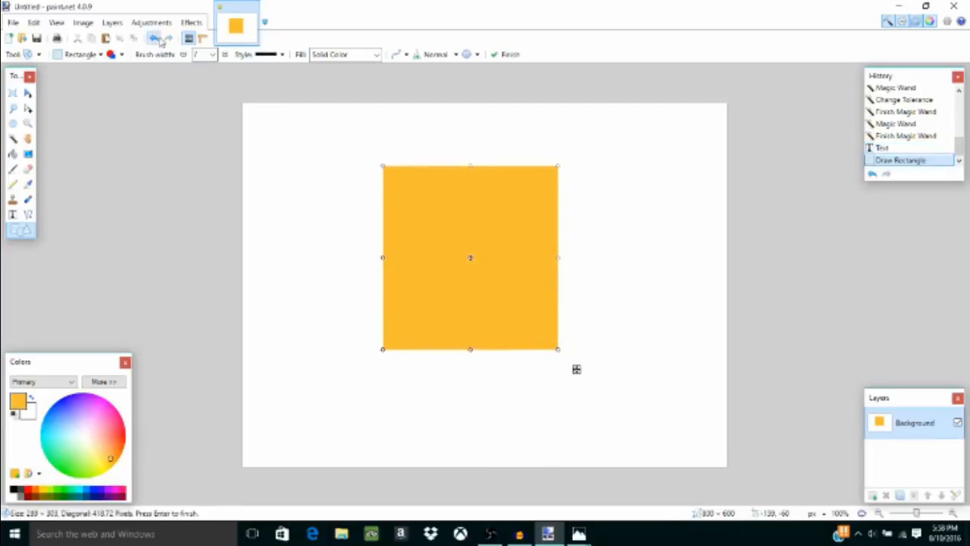
{"action": "left_click", "coordinate": [155, 39]}
- Set the shape mode to Draw Shape Outline and look through the available shape types, keeping Rectangle
{"action": "left_click", "coordinate": [121, 54]}
{"action": "left_click", "coordinate": [122, 55]}
{"action": "left_click", "coordinate": [122, 55]}
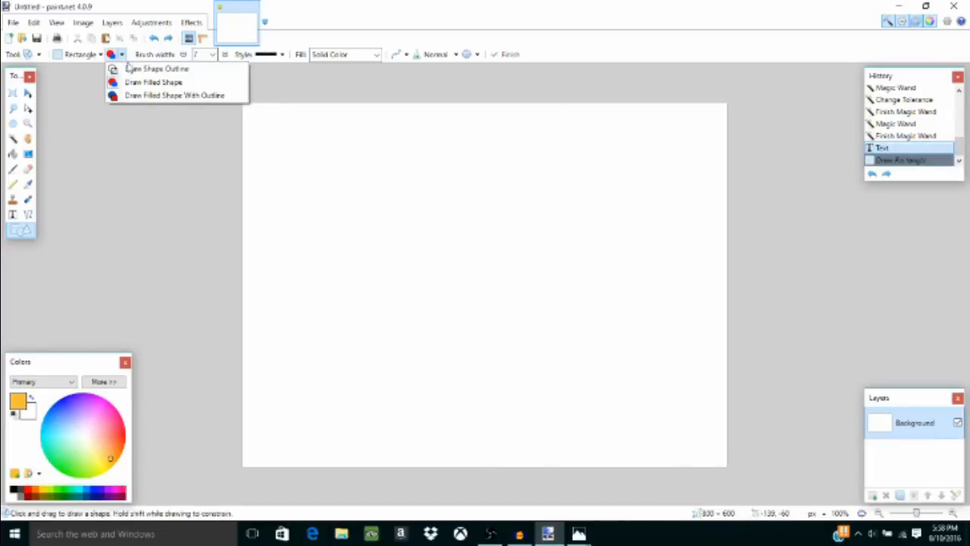
{"action": "left_click", "coordinate": [152, 68]}
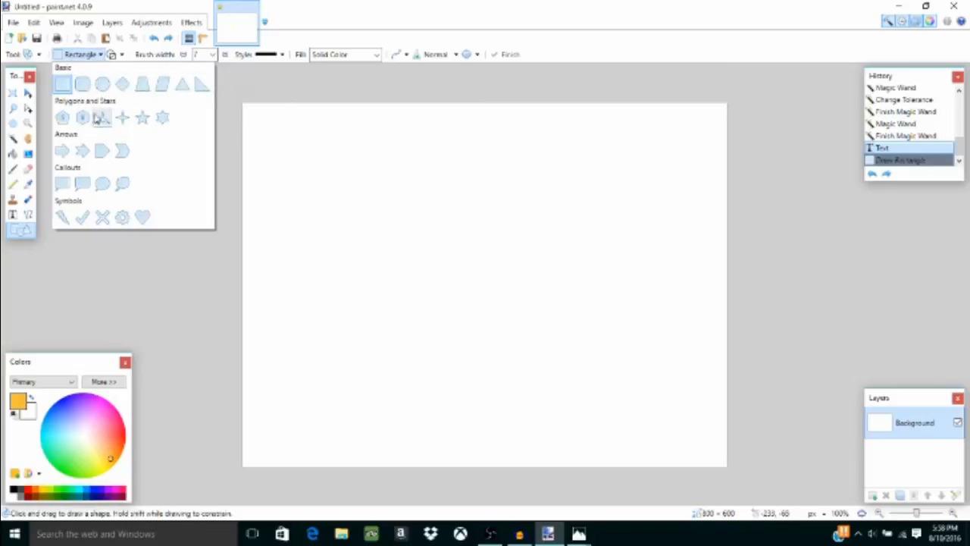
{"action": "left_click", "coordinate": [97, 116]}
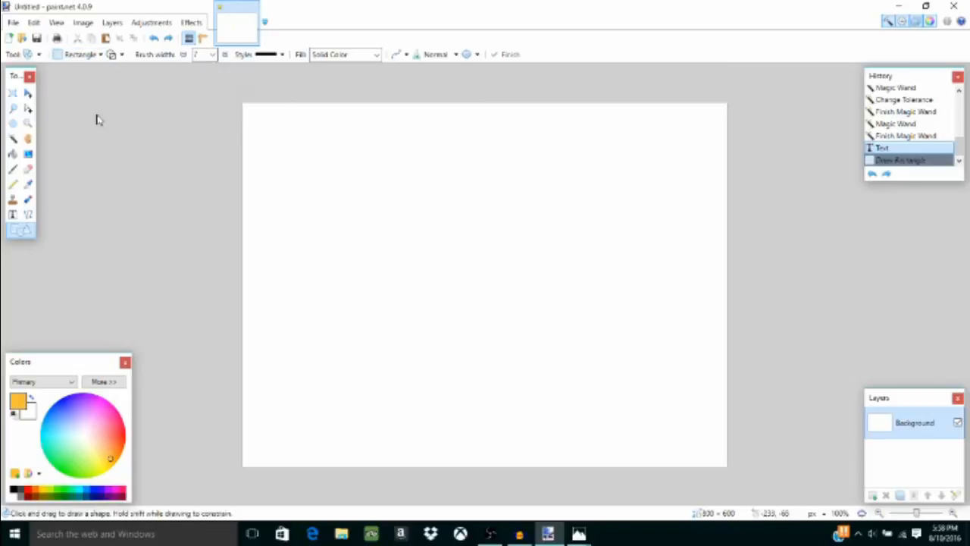
{"action": "left_click", "coordinate": [97, 55]}
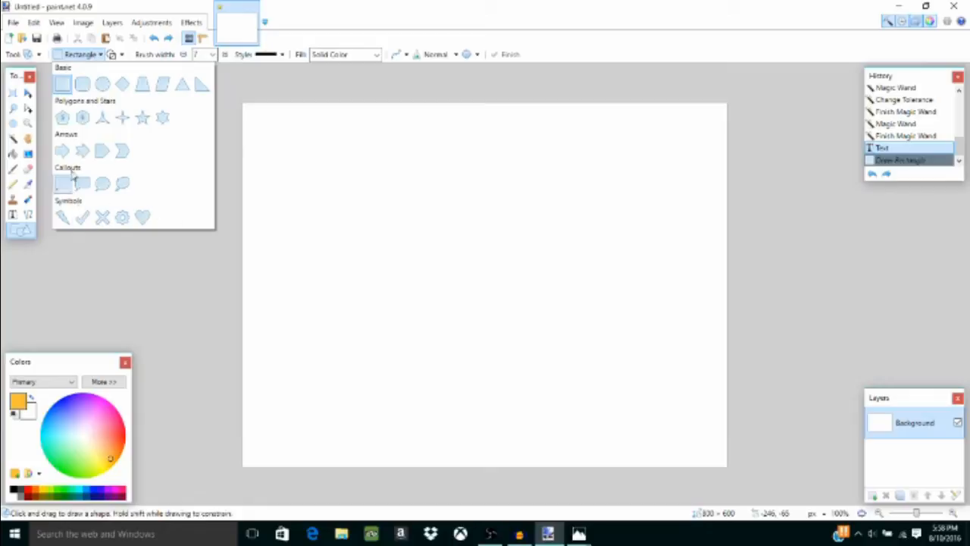
{"action": "left_click", "coordinate": [231, 255]}
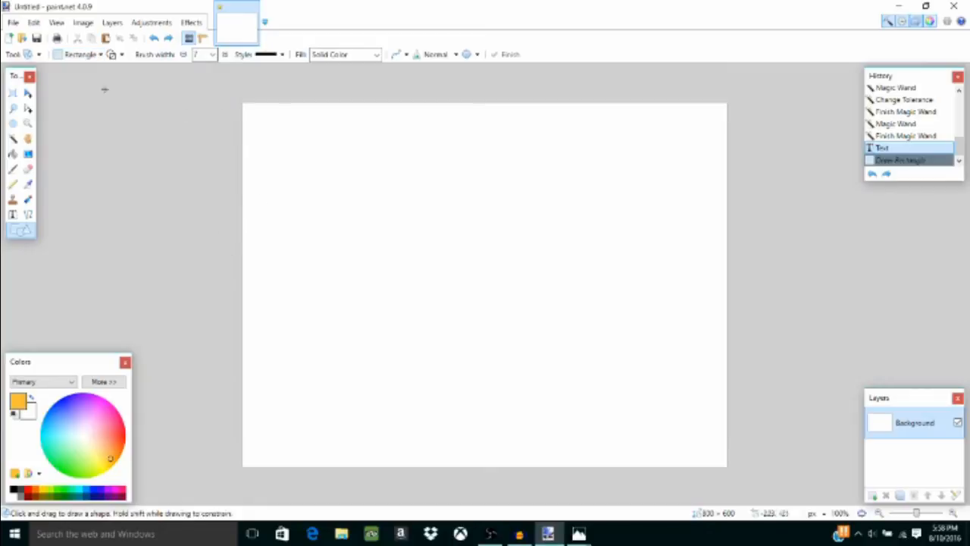
- Turn off the pixel grid display
{"action": "left_click", "coordinate": [13, 22]}
{"action": "mouse_move", "coordinate": [33, 23]}
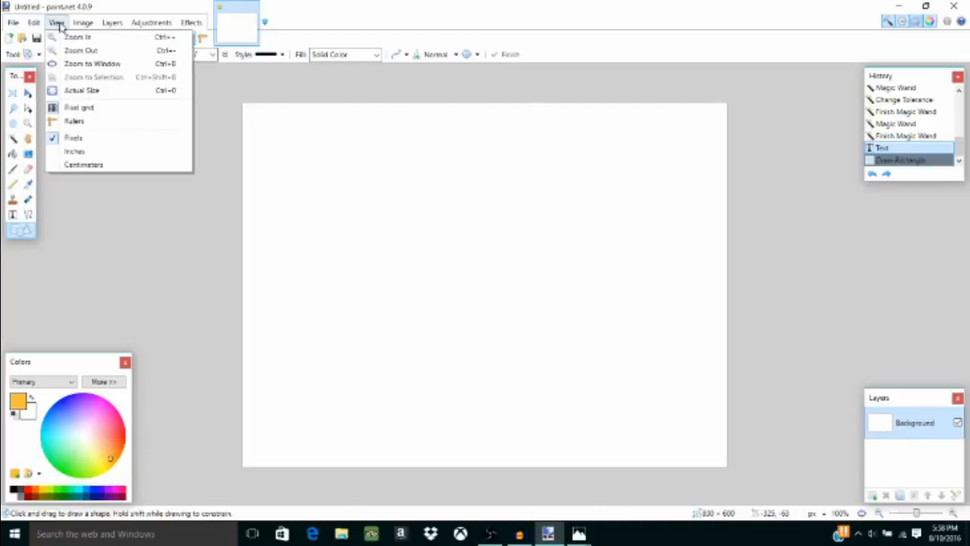
{"action": "left_click", "coordinate": [79, 105]}
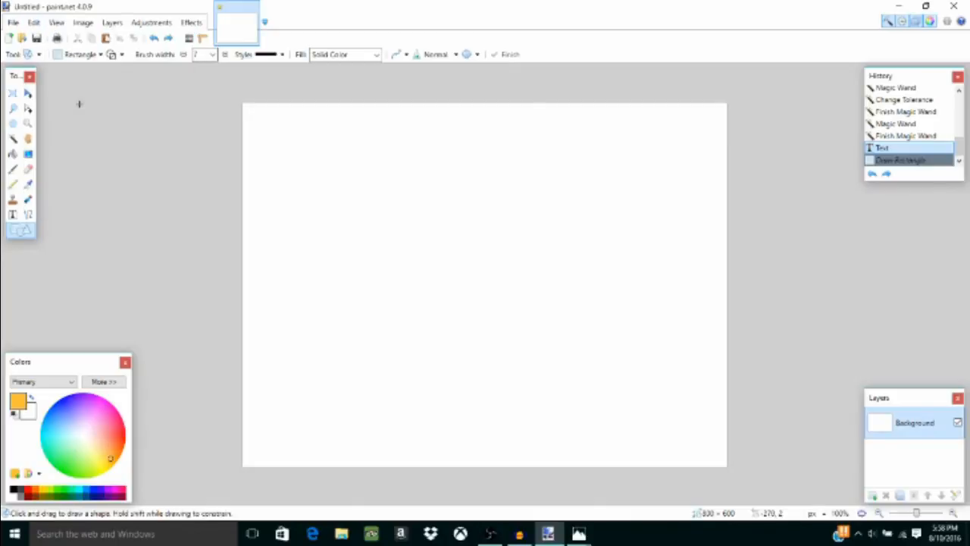
- View the measurement units and the image Resize settings, and cancel without resizing
{"action": "left_click", "coordinate": [63, 25]}
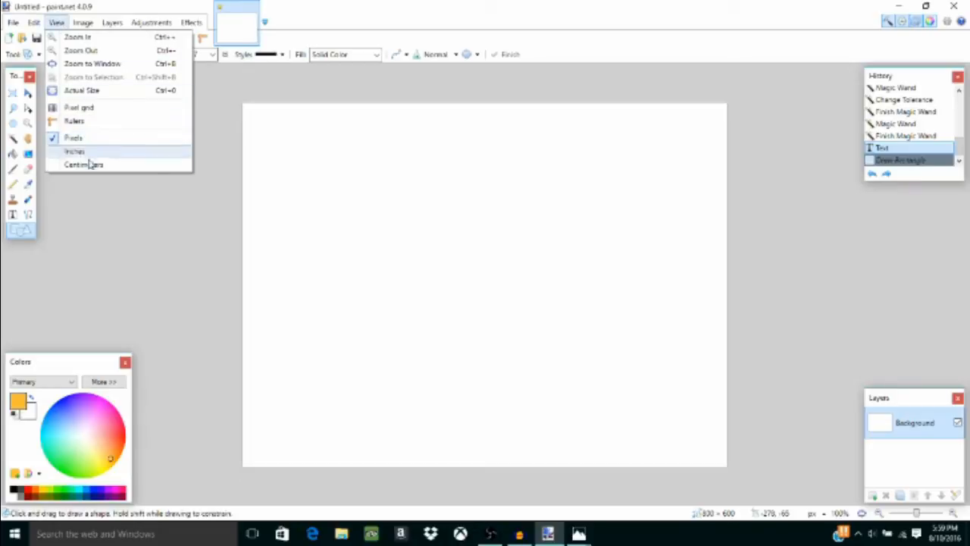
{"action": "mouse_move", "coordinate": [81, 28]}
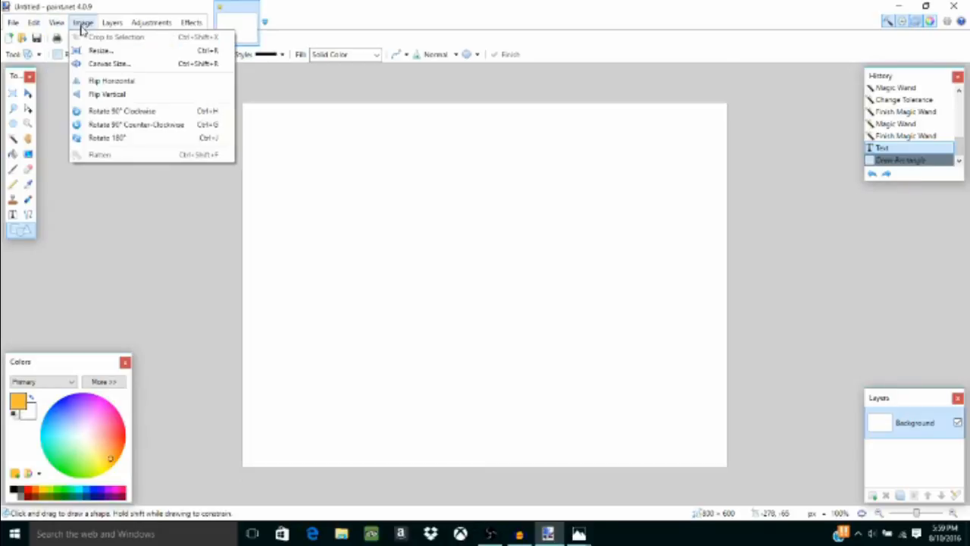
{"action": "left_click", "coordinate": [128, 52]}
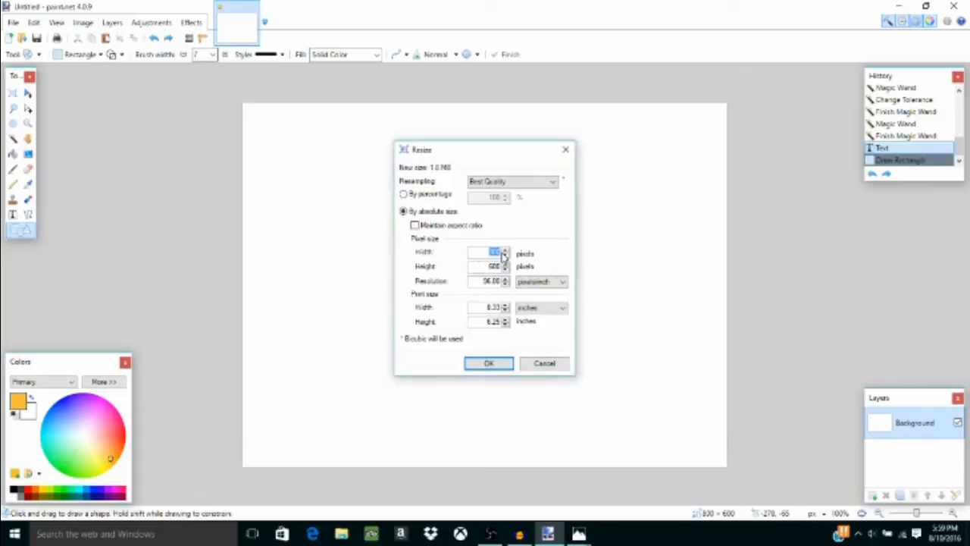
{"action": "left_click", "coordinate": [539, 365]}
{"action": "left_click", "coordinate": [88, 23]}
{"action": "left_click", "coordinate": [112, 57]}
{"action": "left_click", "coordinate": [83, 22]}
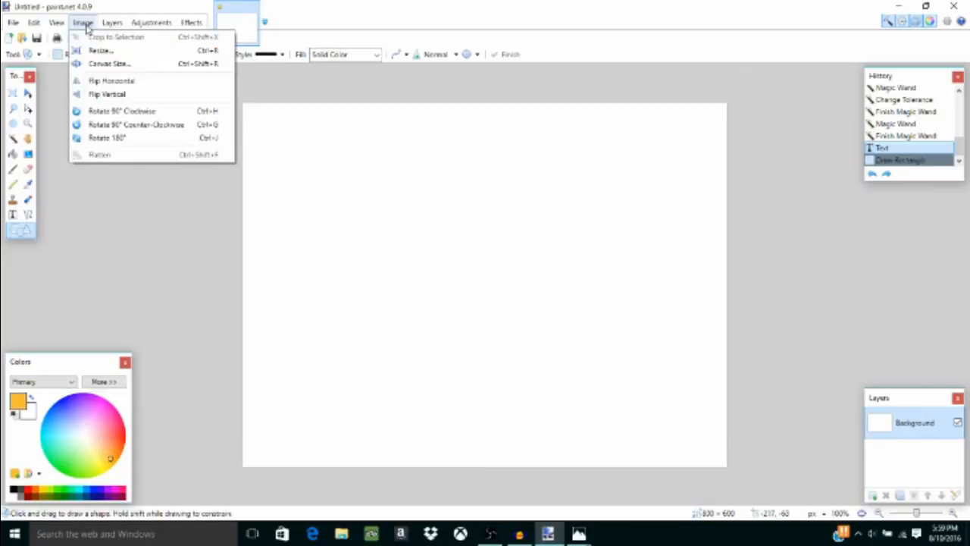
- Set the primary color to red and draw a tall outlined rectangle about 60 × 327 px near the canvas center
{"action": "left_click", "coordinate": [73, 417]}
{"action": "left_click", "coordinate": [125, 435]}
{"action": "left_click_drag", "start_coordinate": [429, 176], "coordinate": [464, 372]}
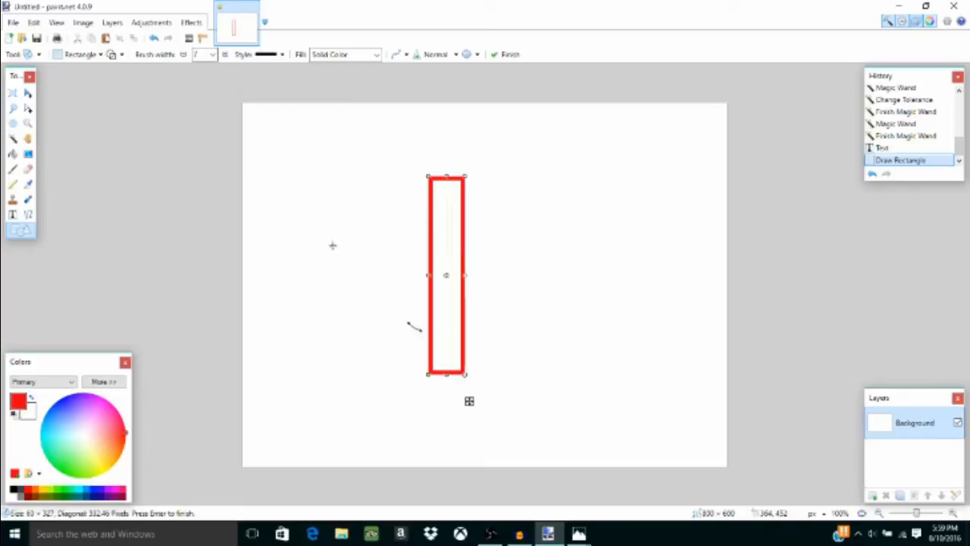
- Flip the image horizontally and vertically, and undo everything back to the blank canvas
{"action": "left_click", "coordinate": [82, 22]}
{"action": "left_click", "coordinate": [104, 80]}
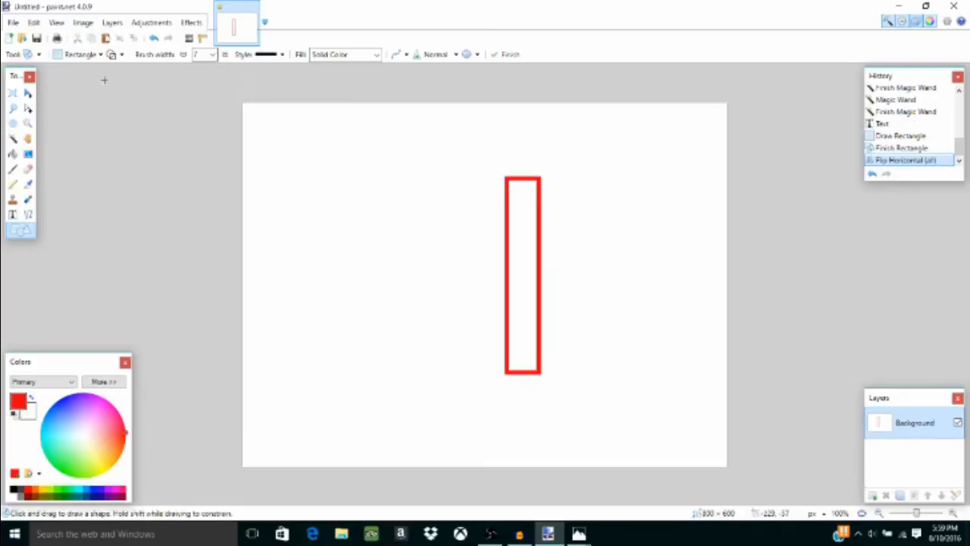
{"action": "left_click", "coordinate": [82, 22]}
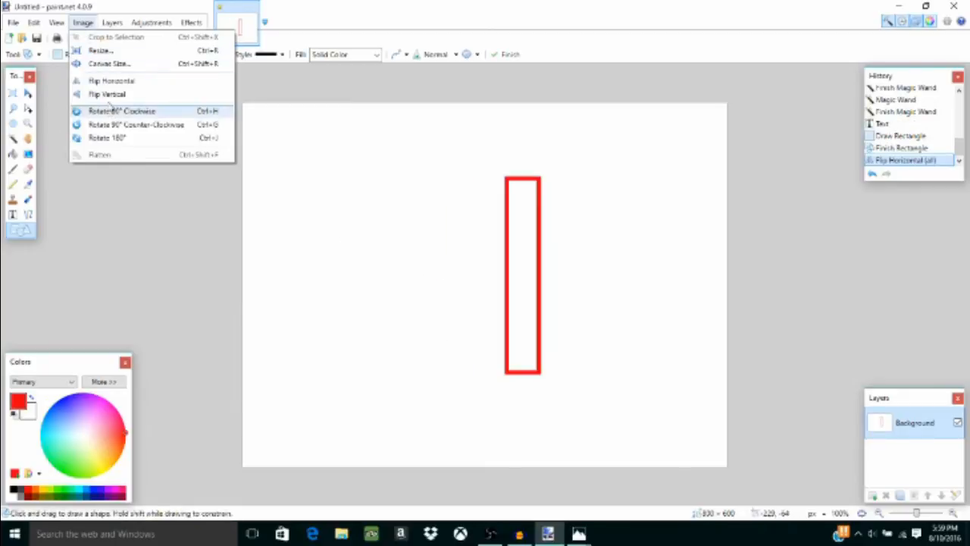
{"action": "left_click", "coordinate": [107, 94]}
{"action": "left_click", "coordinate": [155, 38]}
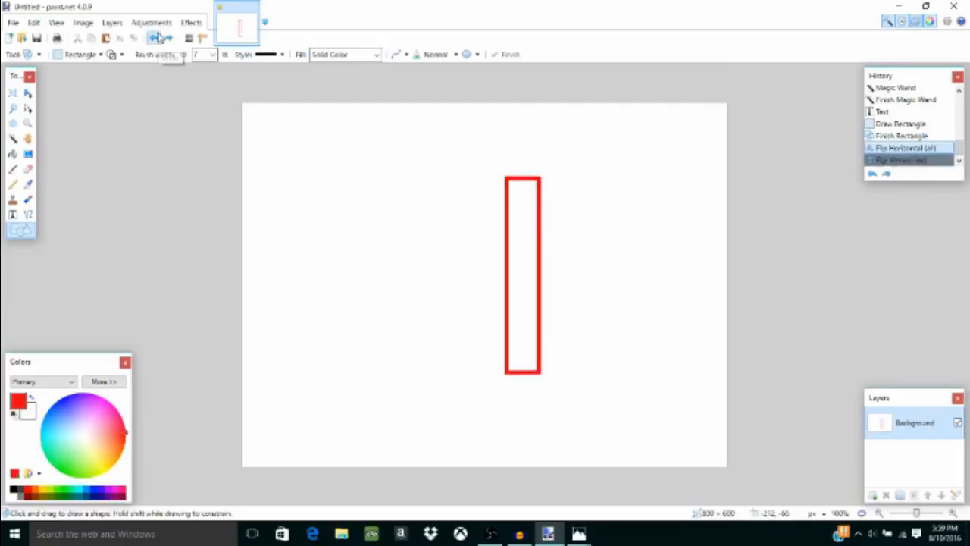
{"action": "left_click", "coordinate": [155, 38]}
{"action": "left_click", "coordinate": [155, 38]}
{"action": "left_click", "coordinate": [156, 38]}
{"action": "left_click", "coordinate": [92, 24]}
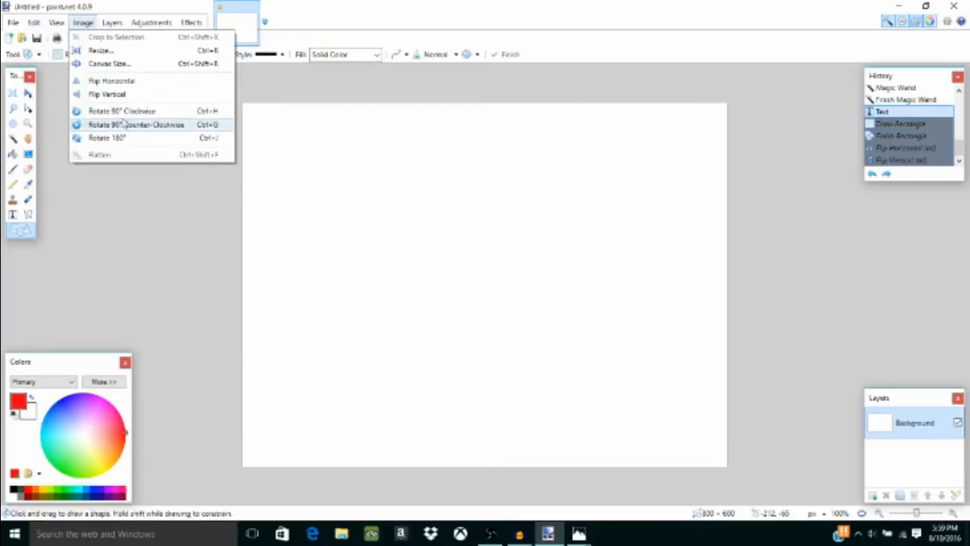
{"action": "mouse_move", "coordinate": [115, 27]}
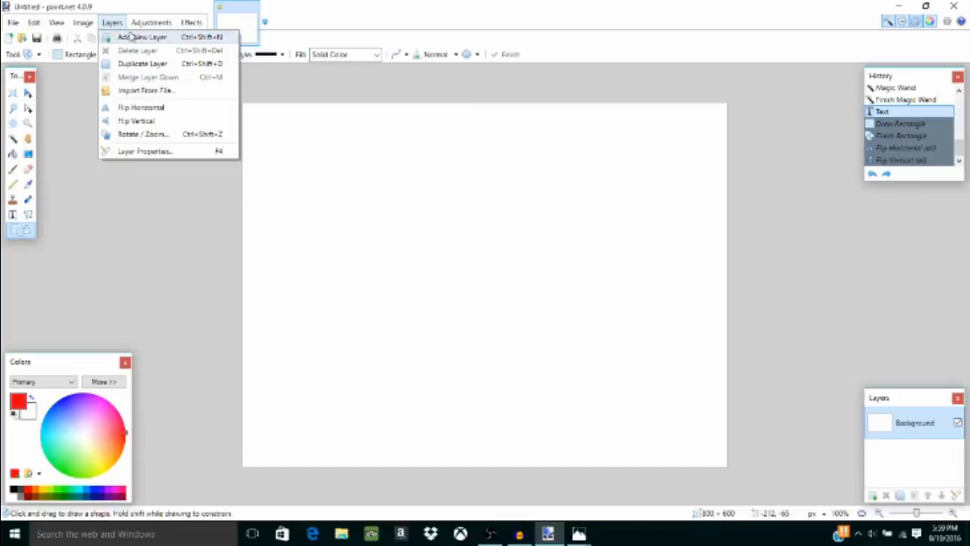
{"action": "left_click", "coordinate": [149, 241]}
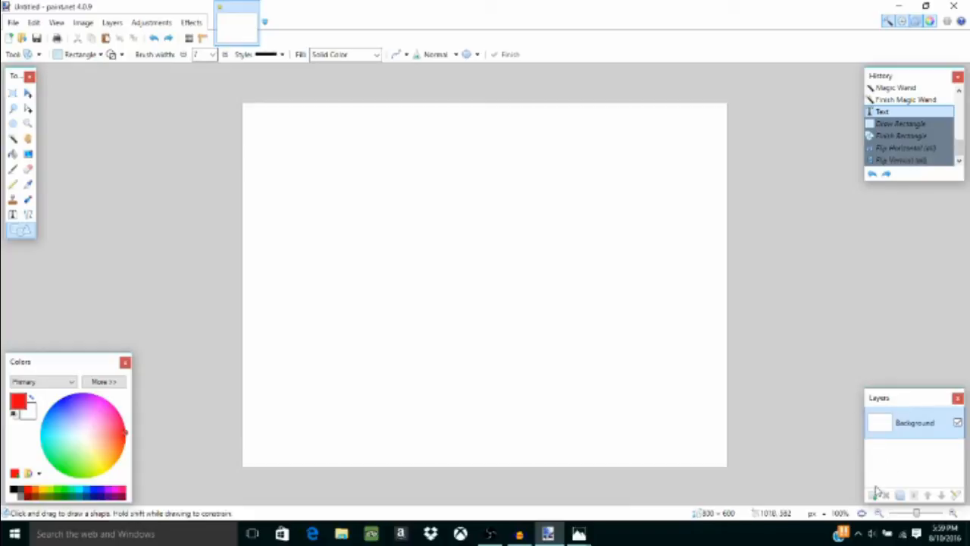
- Add a new layer above the background and make the Background layer active
{"action": "left_click", "coordinate": [873, 494]}
{"action": "left_click", "coordinate": [895, 454]}
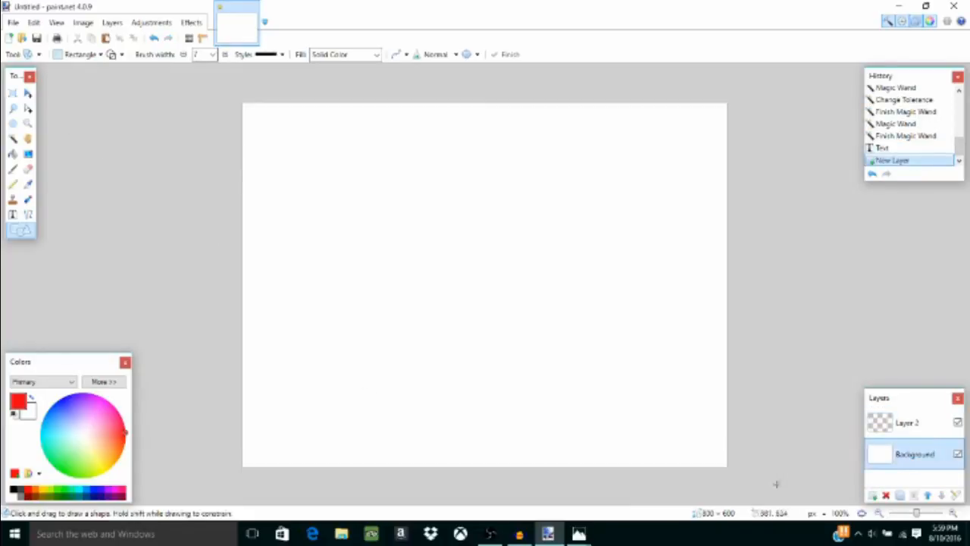
{"action": "left_click", "coordinate": [929, 427]}
{"action": "left_click", "coordinate": [911, 459]}
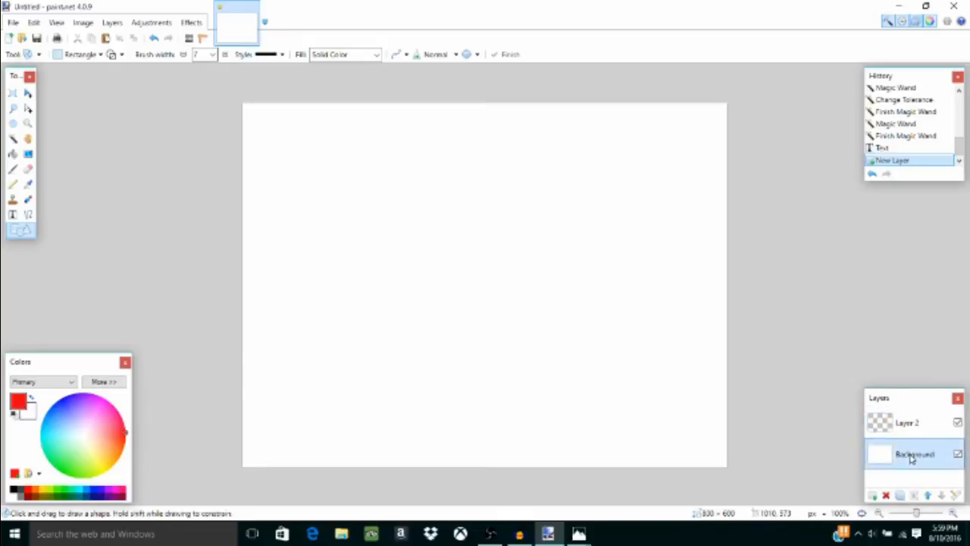
- Erase the whole white Background layer to transparency with the Eraser at brush width 150
{"action": "left_click", "coordinate": [28, 168]}
{"action": "left_click", "coordinate": [132, 54]}
{"action": "left_click", "coordinate": [122, 312]}
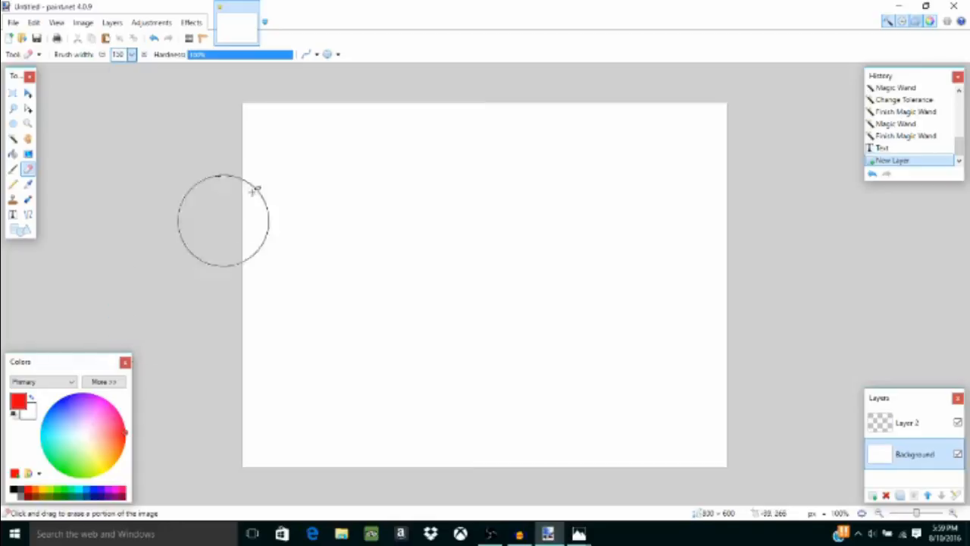
{"action": "mouse_move", "coordinate": [309, 117]}
{"action": "left_mouse_down"}
{"action": "mouse_move", "coordinate": [289, 423]}
{"action": "mouse_move", "coordinate": [169, 161]}
{"action": "mouse_move", "coordinate": [286, 100]}
{"action": "mouse_move", "coordinate": [269, 161]}
{"action": "mouse_move", "coordinate": [290, 453]}
{"action": "mouse_move", "coordinate": [279, 457]}
{"action": "mouse_move", "coordinate": [741, 438]}
{"action": "mouse_move", "coordinate": [699, 222]}
{"action": "mouse_move", "coordinate": [699, 120]}
{"action": "mouse_move", "coordinate": [431, 109]}
{"action": "mouse_move", "coordinate": [435, 147]}
{"action": "mouse_move", "coordinate": [636, 215]}
{"action": "mouse_move", "coordinate": [565, 337]}
{"action": "mouse_move", "coordinate": [491, 229]}
{"action": "mouse_move", "coordinate": [455, 296]}
{"action": "mouse_move", "coordinate": [462, 389]}
{"action": "mouse_move", "coordinate": [647, 355]}
{"action": "mouse_move", "coordinate": [665, 387]}
{"action": "mouse_move", "coordinate": [571, 253]}
{"action": "mouse_move", "coordinate": [374, 382]}
{"action": "mouse_move", "coordinate": [584, 179]}
{"action": "mouse_move", "coordinate": [750, 144]}
{"action": "left_mouse_up"}
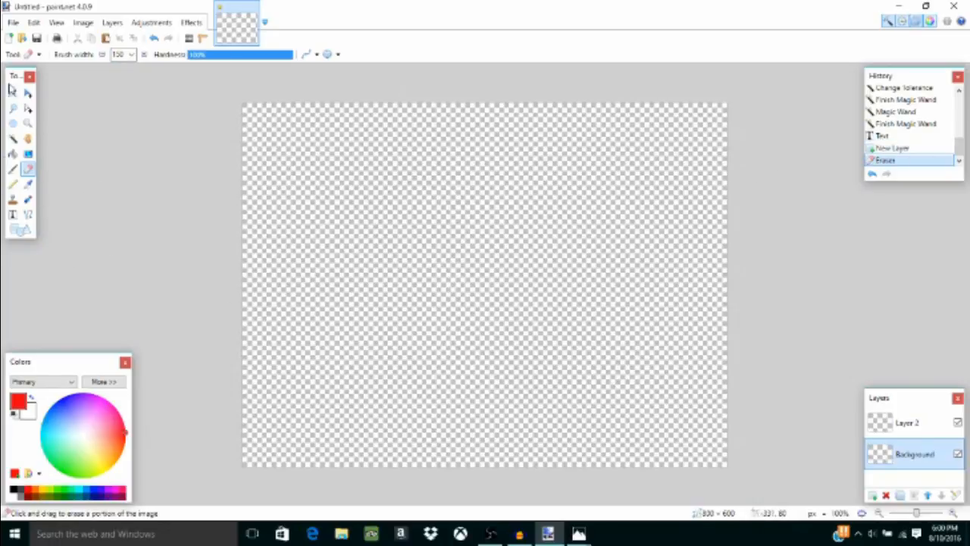
- Paint a thick blue horizontal stroke on the Background layer and a thick green vertical stroke across it on Layer 2
{"action": "left_click", "coordinate": [12, 168]}
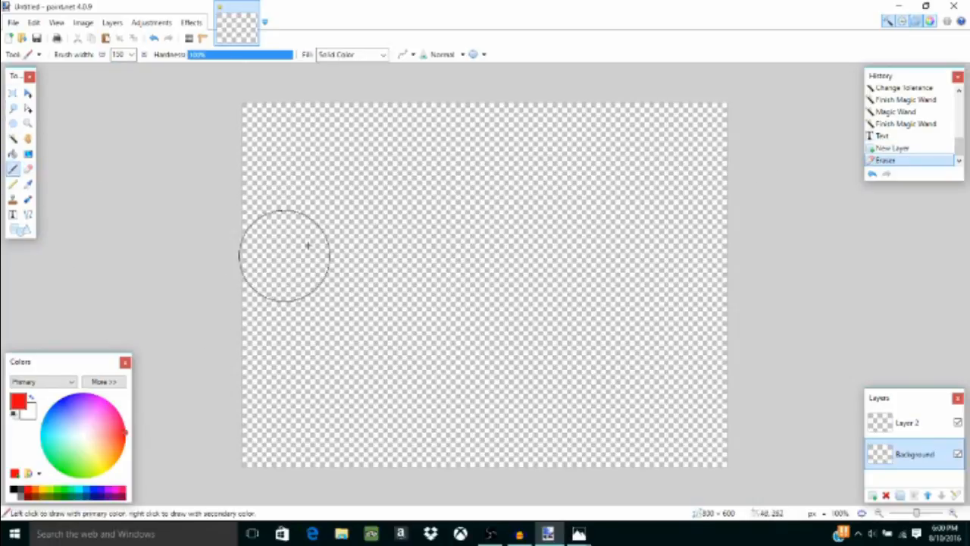
{"action": "left_click", "coordinate": [63, 397]}
{"action": "left_click_drag", "start_coordinate": [313, 288], "coordinate": [756, 280]}
{"action": "left_click", "coordinate": [903, 432]}
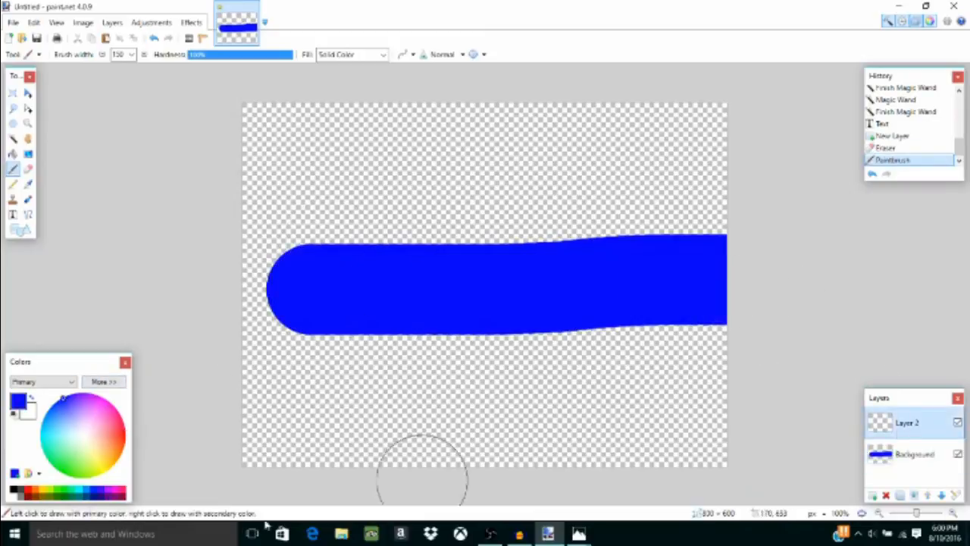
{"action": "left_click_drag", "start_coordinate": [470, 151], "coordinate": [487, 393]}
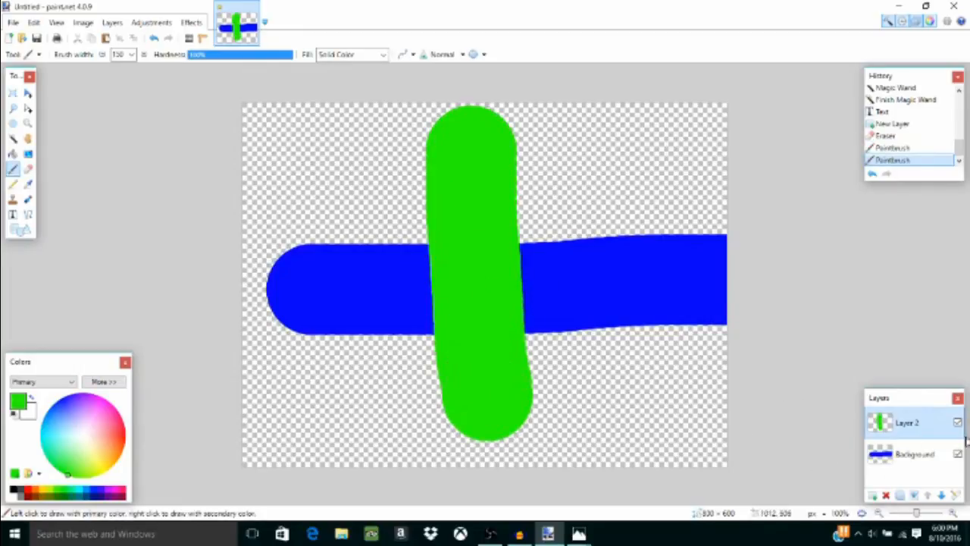
- Select the Background layer, hide Layer 2, and show it again
{"action": "left_click", "coordinate": [898, 454]}
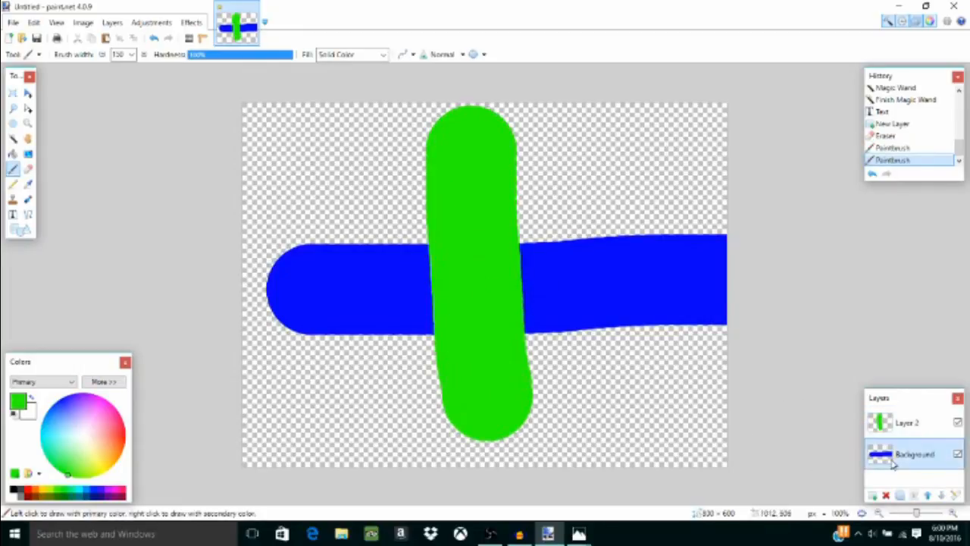
{"action": "left_click", "coordinate": [958, 422]}
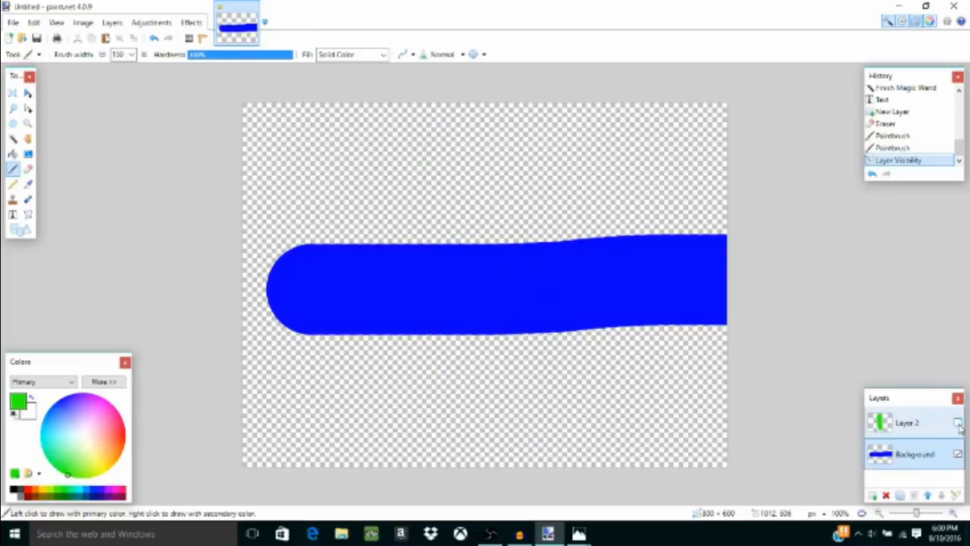
{"action": "left_click", "coordinate": [957, 422]}
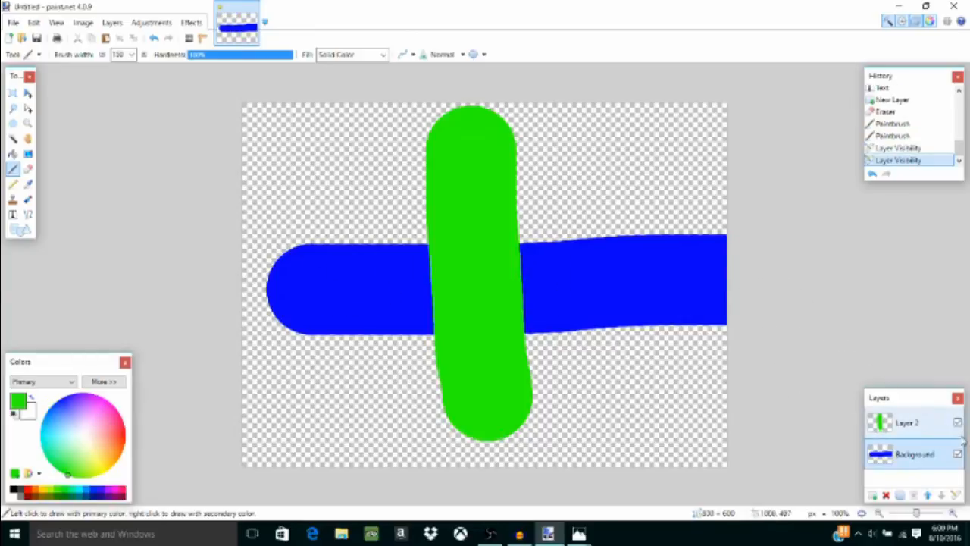
- Hide and show the Background layer, and move it above Layer 2 in the layer order
{"action": "left_click", "coordinate": [925, 423]}
{"action": "left_click", "coordinate": [958, 454]}
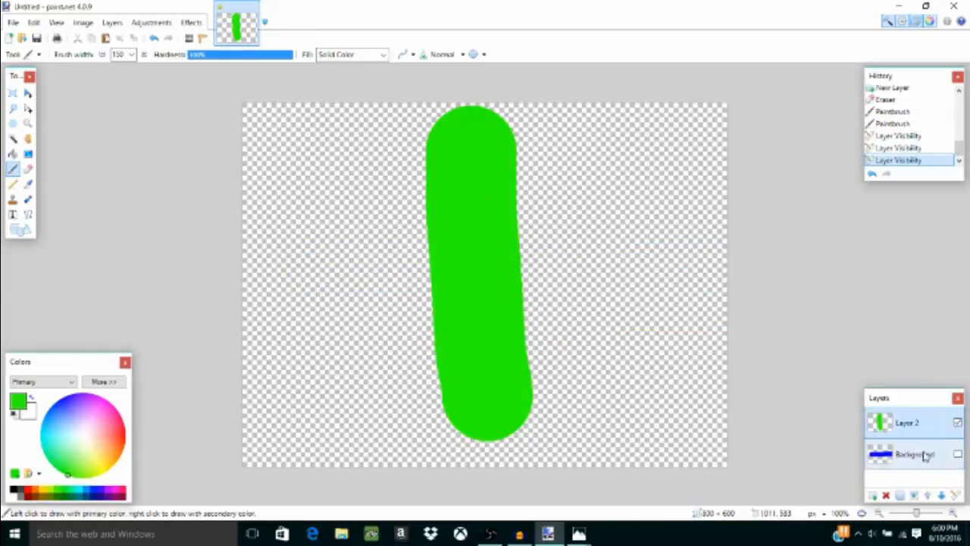
{"action": "left_click", "coordinate": [958, 454]}
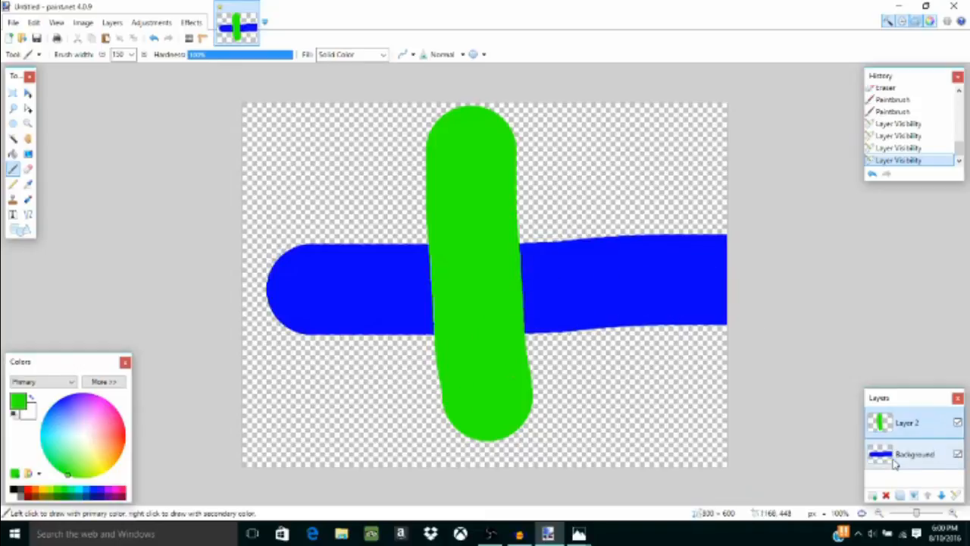
{"action": "mouse_move", "coordinate": [894, 463]}
{"action": "left_mouse_down"}
{"action": "mouse_move", "coordinate": [892, 426]}
{"action": "mouse_move", "coordinate": [885, 463]}
{"action": "mouse_move", "coordinate": [899, 454]}
{"action": "left_mouse_up"}
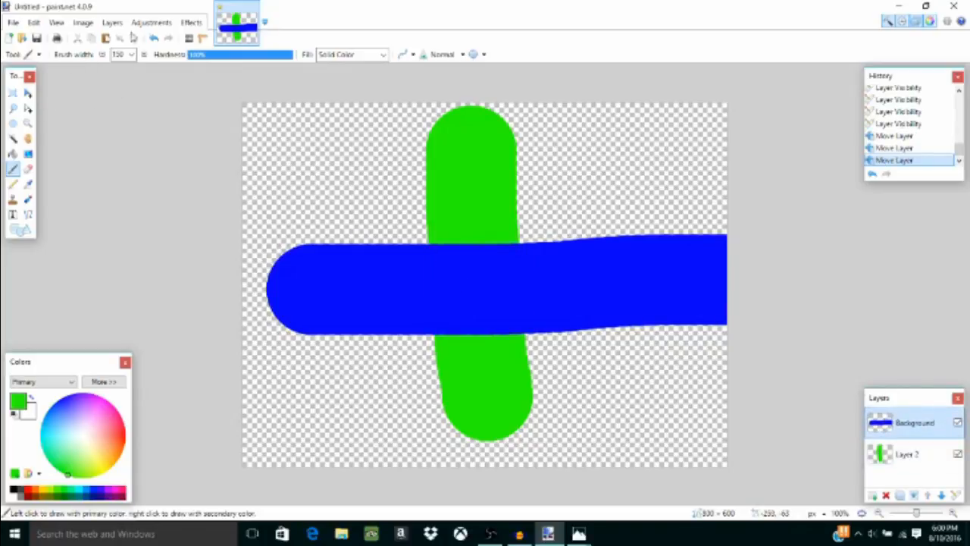
- Undo the layer moves, visibility changes, brush strokes, erasing and added layer, back to the Text entry in the history
{"action": "left_click", "coordinate": [152, 39]}
{"action": "left_click", "coordinate": [152, 39]}
{"action": "left_click", "coordinate": [152, 38]}
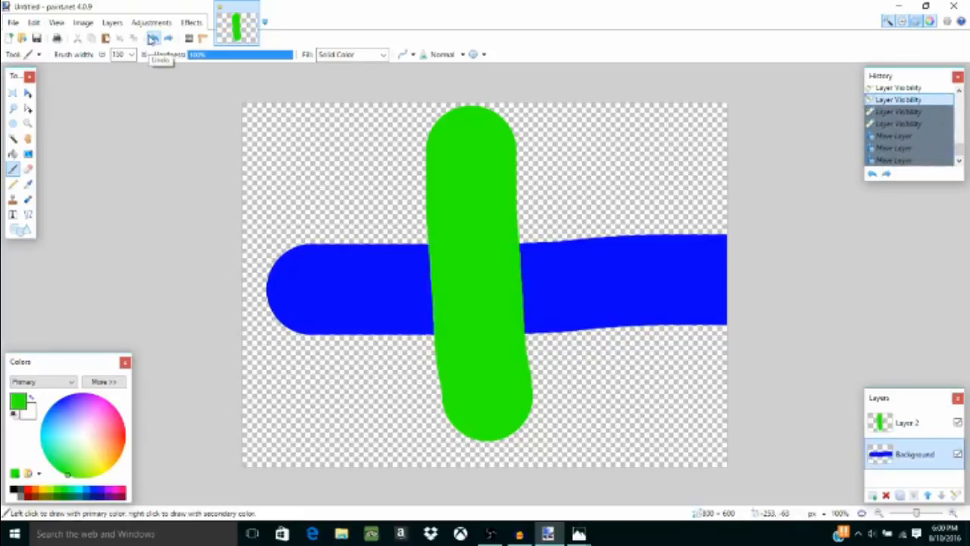
{"action": "left_click", "coordinate": [153, 38]}
{"action": "left_click", "coordinate": [152, 39]}
{"action": "left_click", "coordinate": [152, 38]}
{"action": "left_click", "coordinate": [152, 39]}
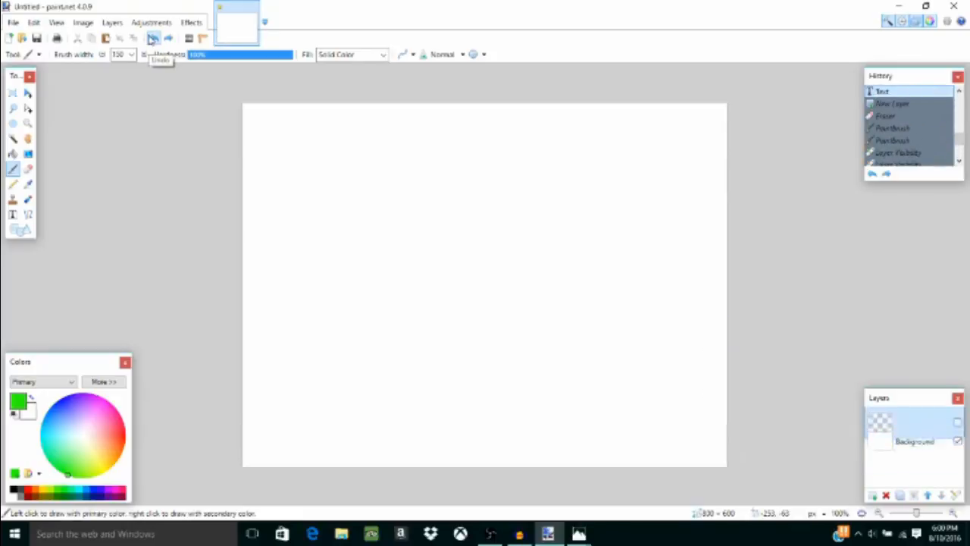
{"action": "left_click", "coordinate": [152, 39]}
{"action": "left_click", "coordinate": [83, 22]}
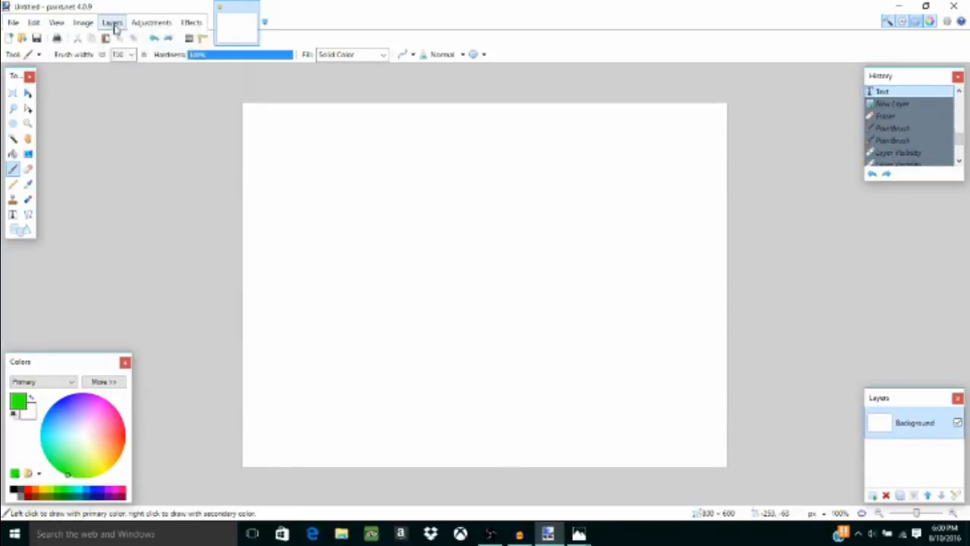
{"action": "left_click", "coordinate": [113, 22]}
{"action": "mouse_move", "coordinate": [139, 25]}
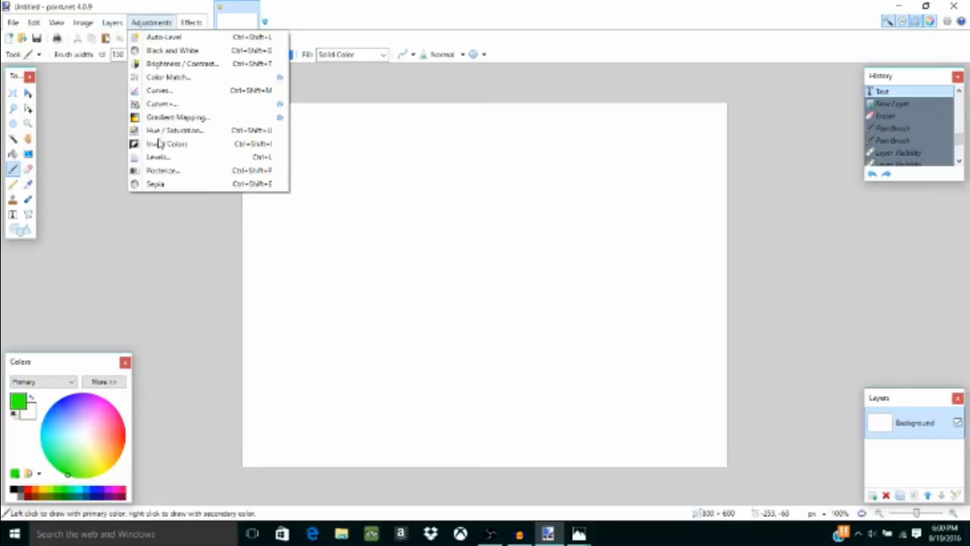
{"action": "left_click", "coordinate": [96, 130]}
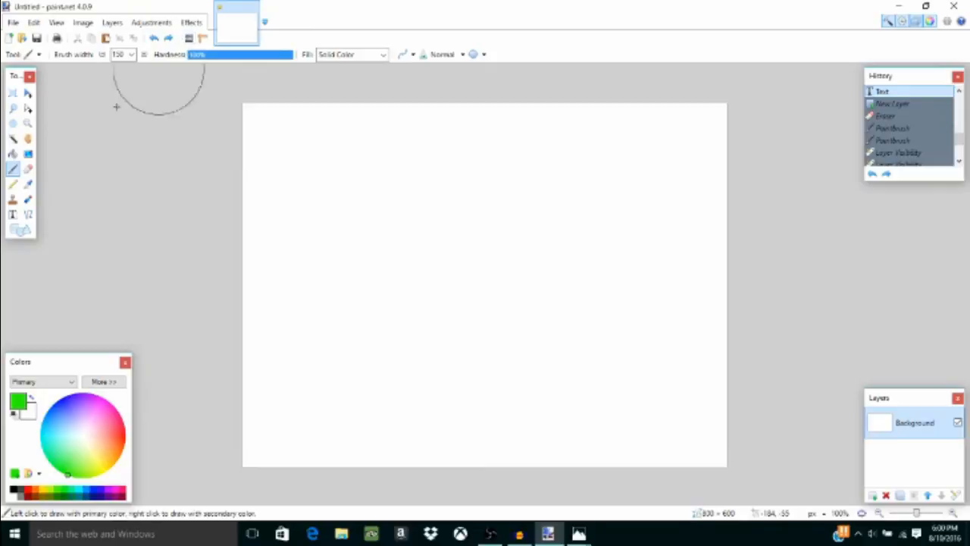
- Switch to the Rectangle Select tool and try a selection from the canvas's upper-left corner
{"action": "left_click", "coordinate": [13, 94]}
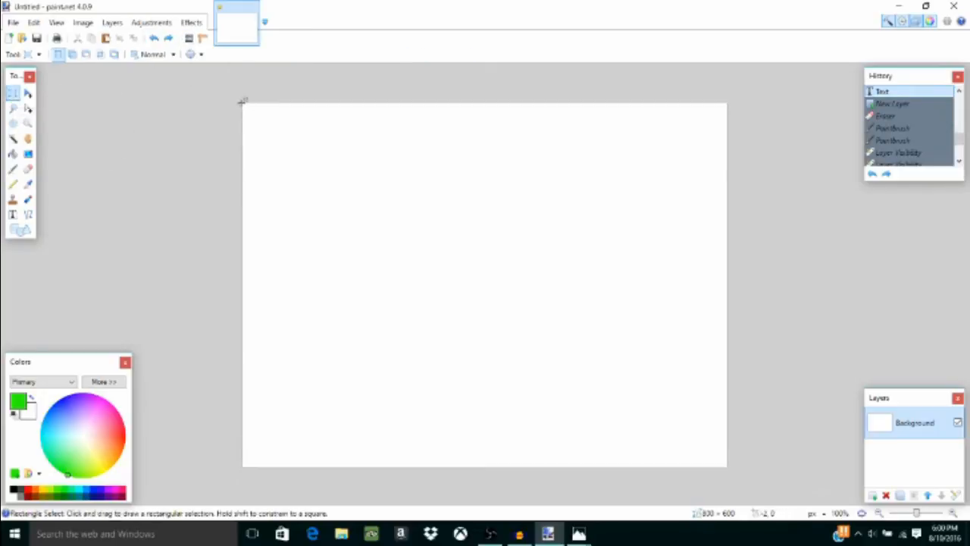
{"action": "left_click_drag", "start_coordinate": [241, 102], "coordinate": [146, 119]}
- Look through the available effect categories, including Distort, Noise, Object and Tools
{"action": "left_click", "coordinate": [191, 22]}
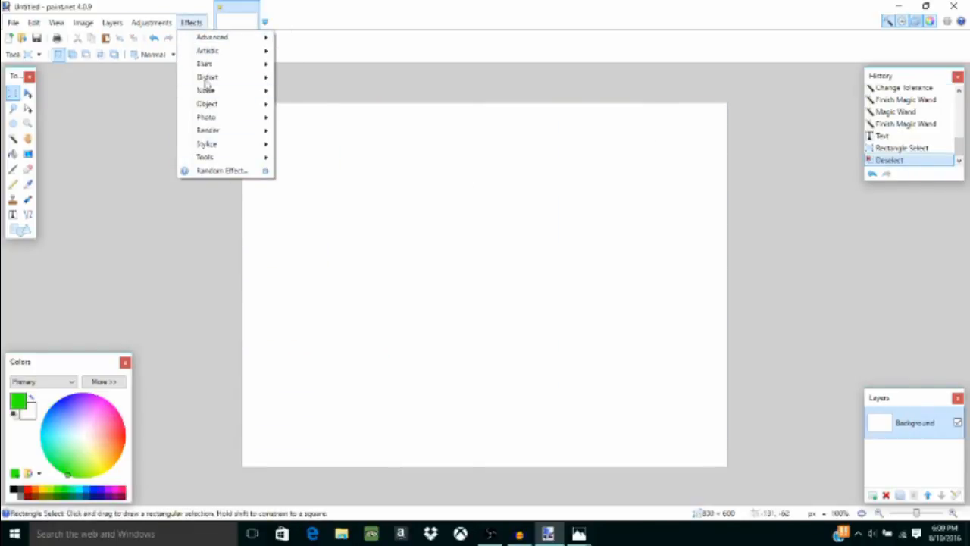
{"action": "mouse_move", "coordinate": [248, 94]}
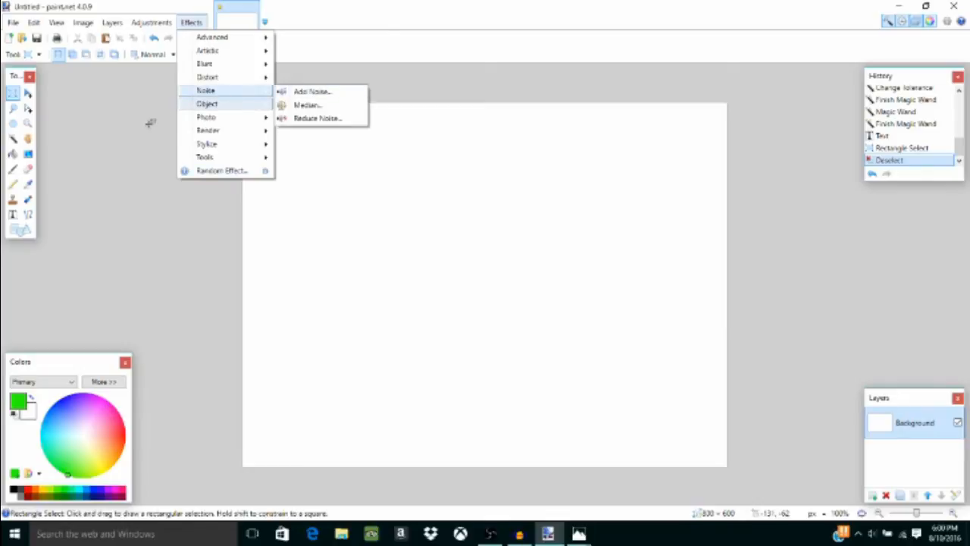
{"action": "left_click", "coordinate": [155, 152]}
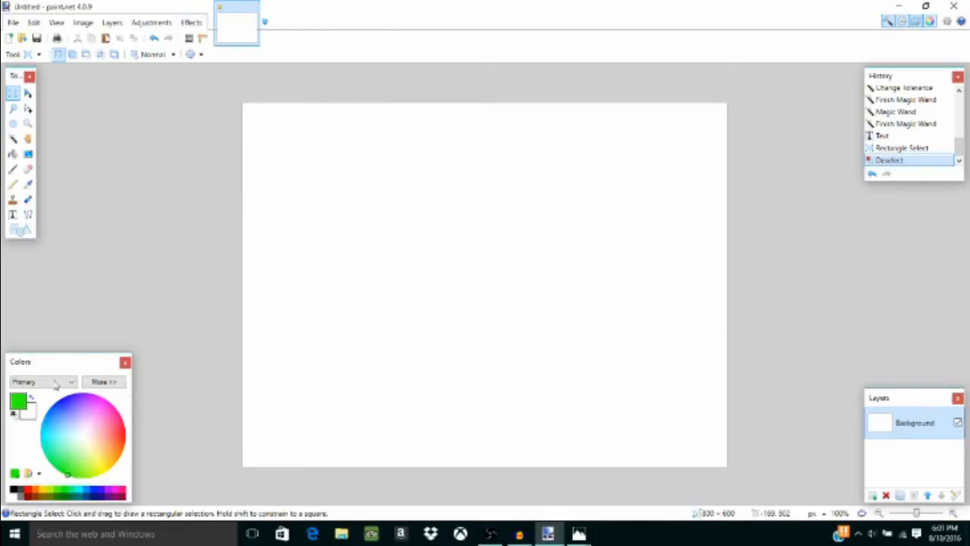
{"action": "left_click_drag", "start_coordinate": [225, 96], "coordinate": [354, 216]}
{"action": "left_click", "coordinate": [102, 201]}
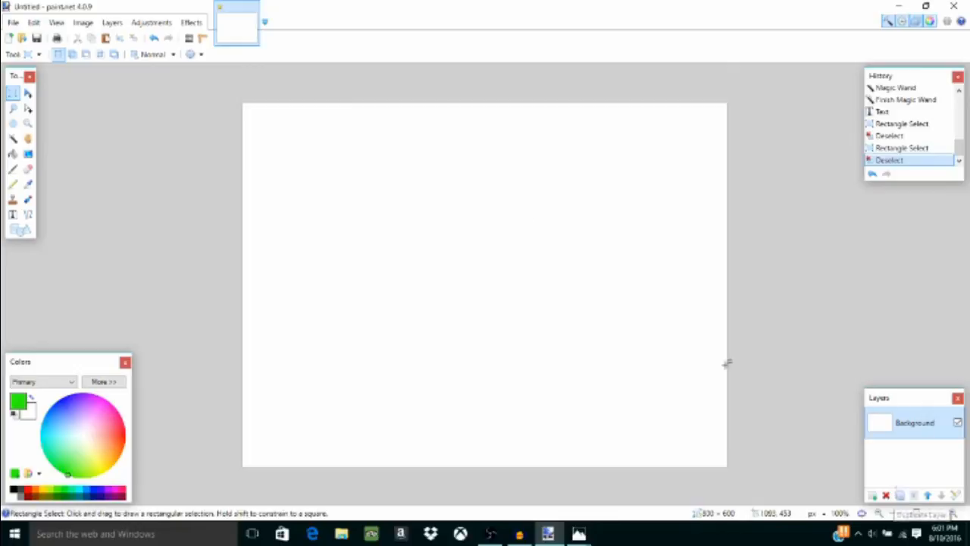
{"action": "left_click", "coordinate": [192, 23]}
{"action": "mouse_move", "coordinate": [231, 37]}
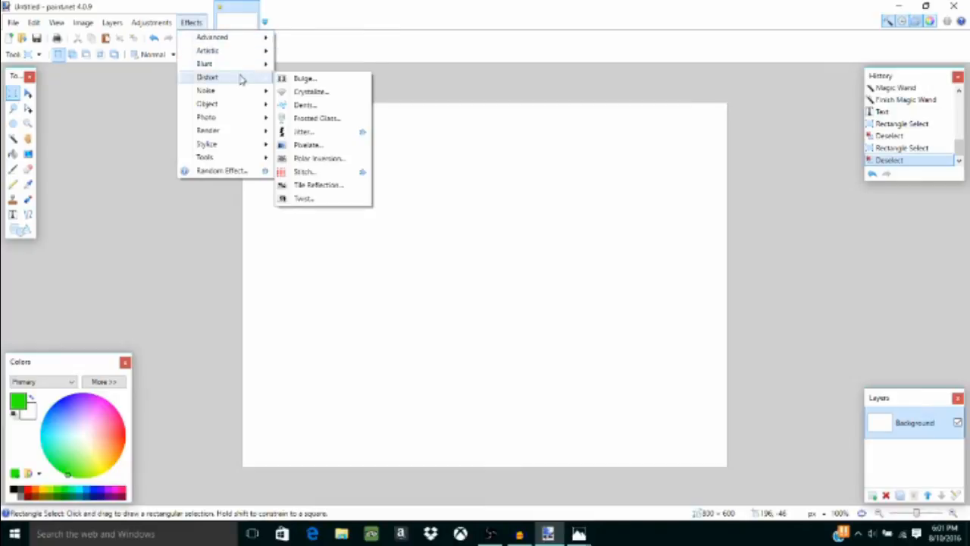
{"action": "mouse_move", "coordinate": [144, 20]}
{"action": "mouse_move", "coordinate": [196, 22]}
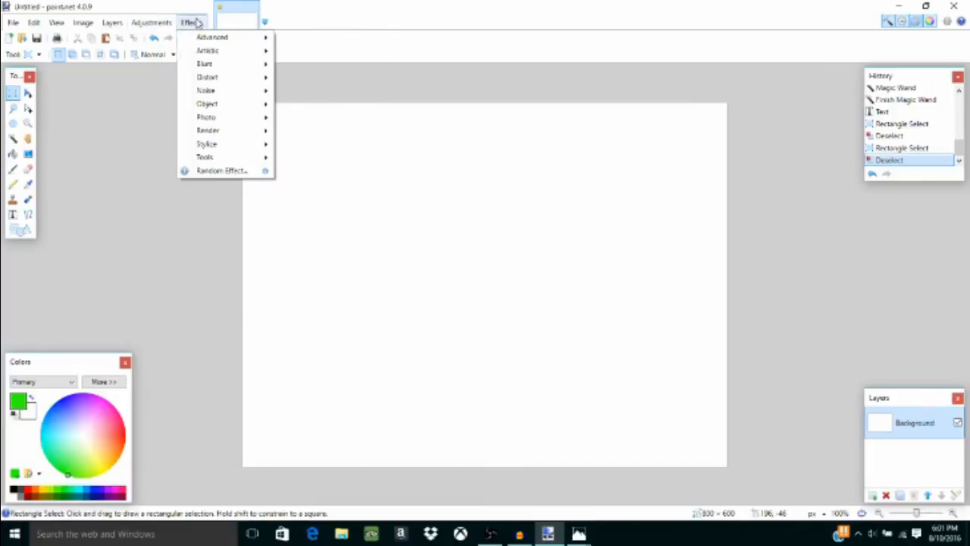
{"action": "mouse_move", "coordinate": [221, 104]}
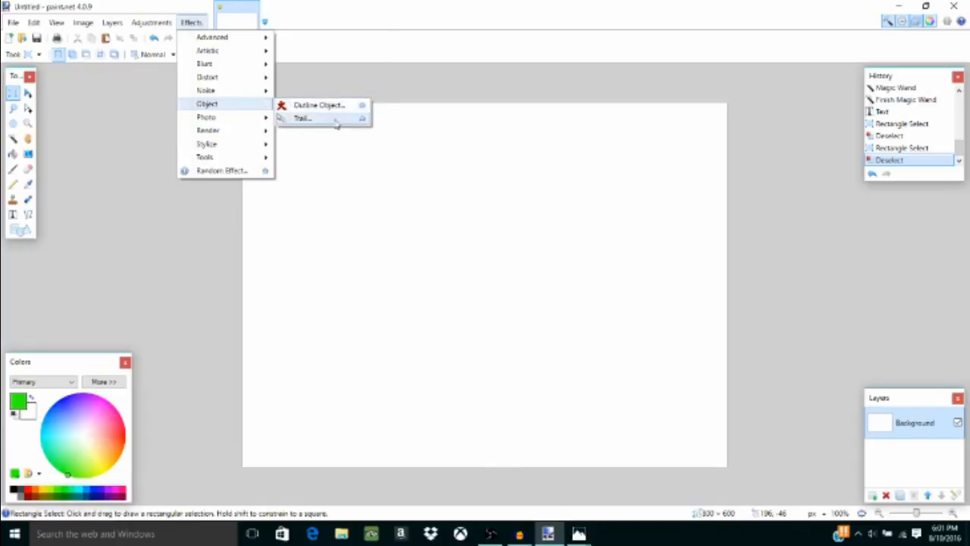
{"action": "mouse_move", "coordinate": [233, 121]}
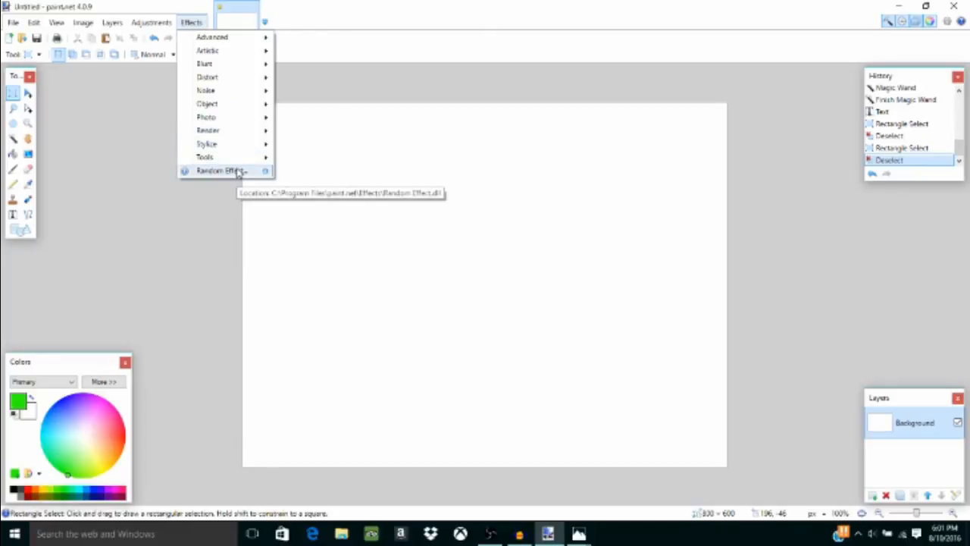
{"action": "mouse_move", "coordinate": [232, 157]}
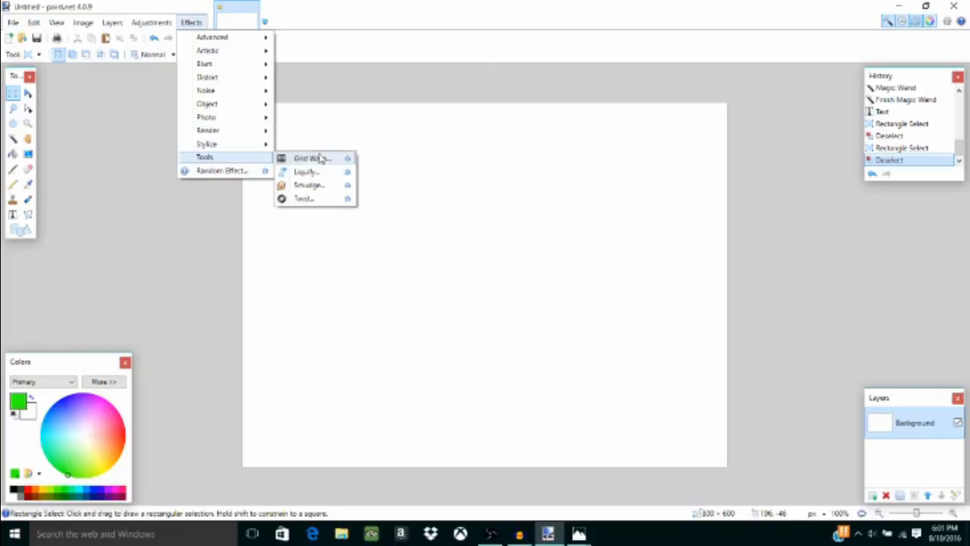
{"action": "left_click", "coordinate": [140, 209]}
- Select a wide rectangle about 764 × 161 pixels across the middle of the canvas and deselect it
{"action": "left_click_drag", "start_coordinate": [264, 208], "coordinate": [685, 280]}
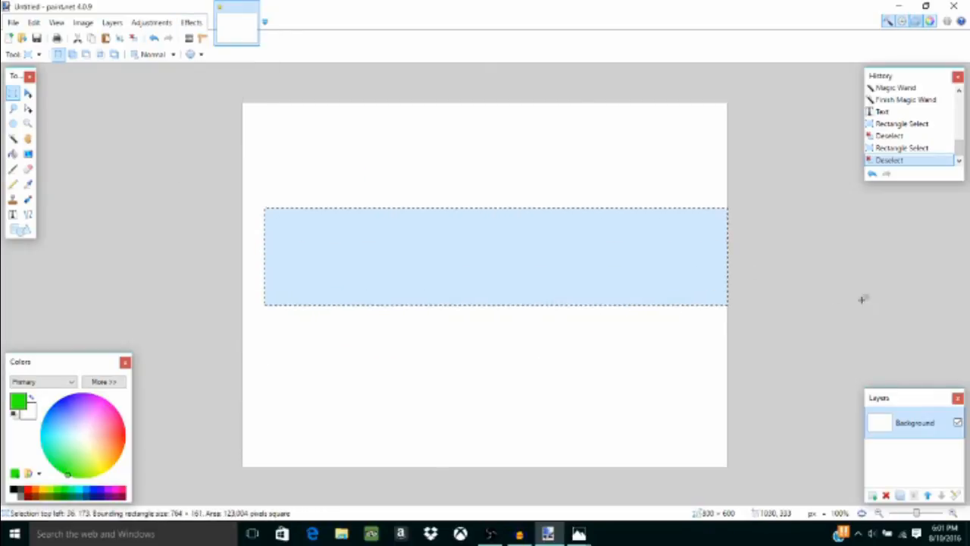
{"action": "left_click", "coordinate": [777, 273]}
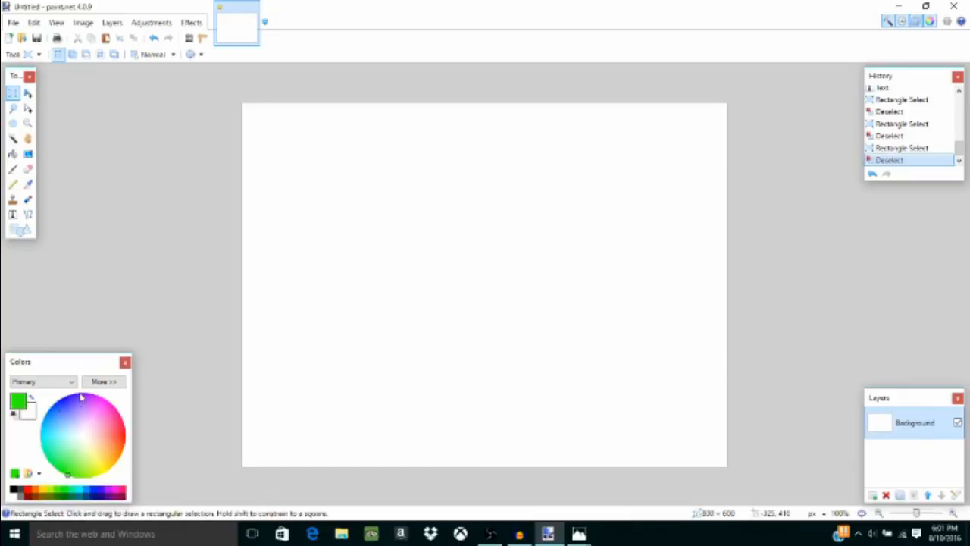
- Review the history entries back to the creation of the image and return to the latest one
{"action": "scroll", "coordinate": [909, 121], "scroll_direction": "up", "scroll_amount": 5}
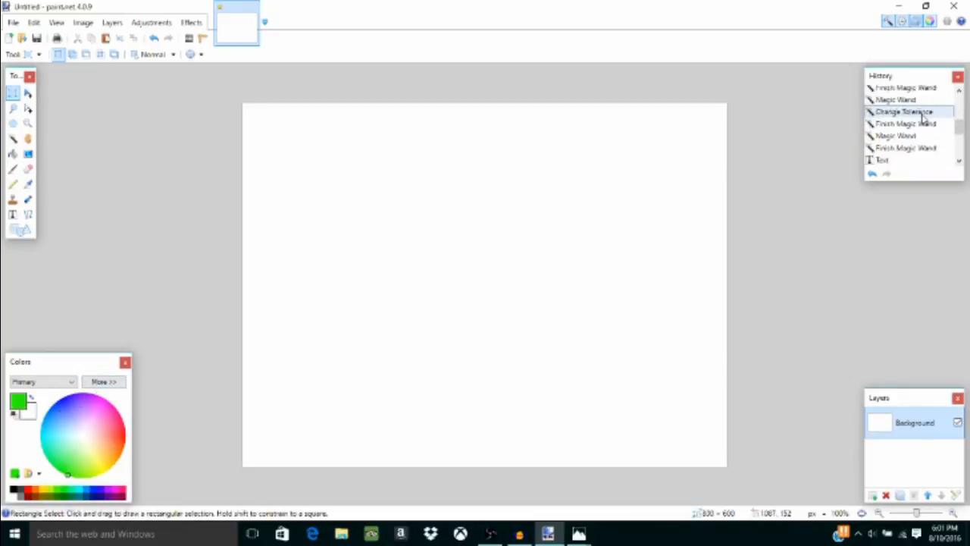
{"action": "scroll", "coordinate": [916, 121], "scroll_direction": "up", "scroll_amount": 3}
{"action": "scroll", "coordinate": [909, 129], "scroll_direction": "down", "scroll_amount": 1}
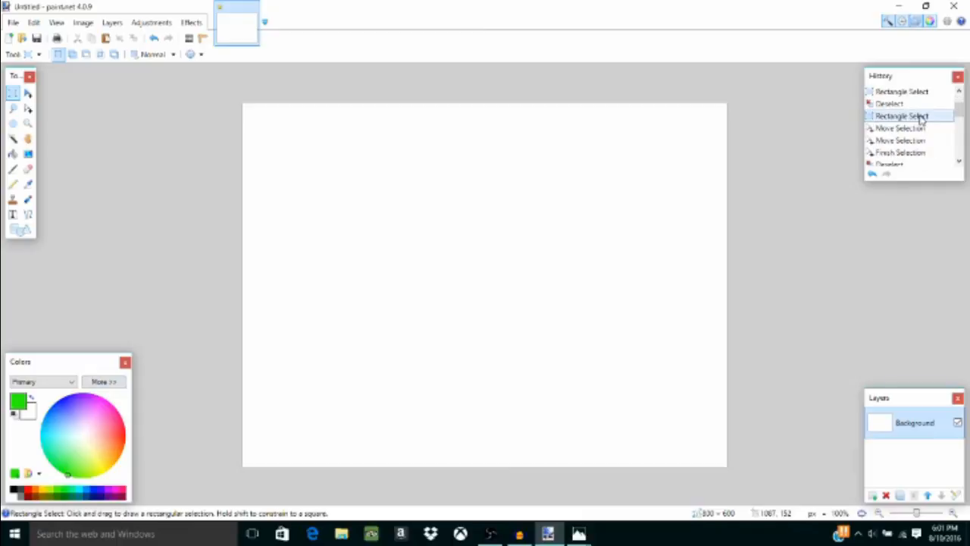
{"action": "scroll", "coordinate": [909, 129], "scroll_direction": "up", "scroll_amount": 1}
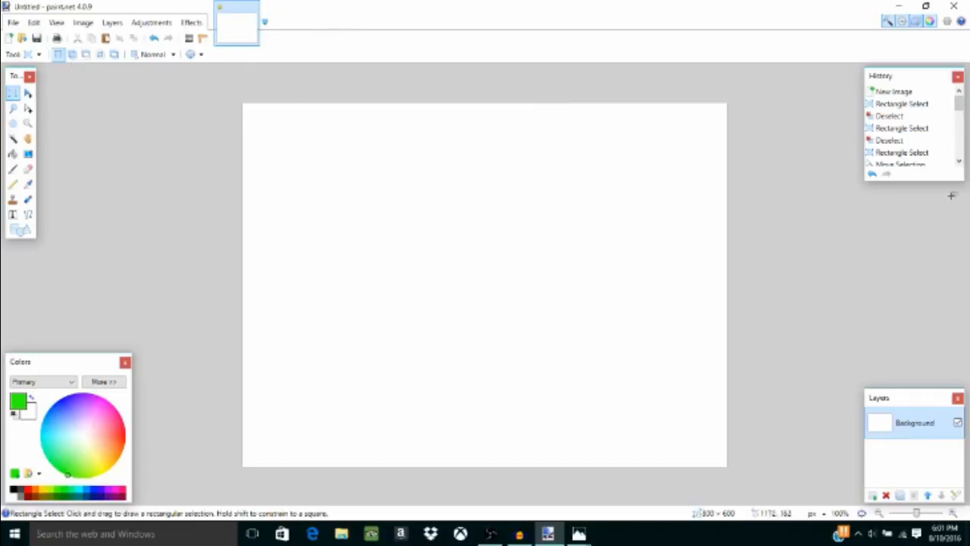
{"action": "scroll", "coordinate": [913, 144], "scroll_direction": "down", "scroll_amount": 10}
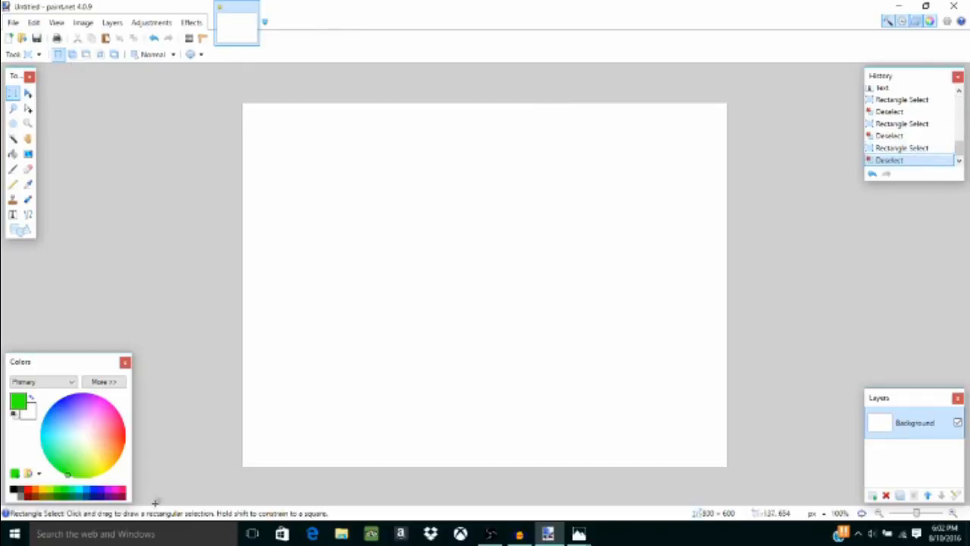
- Set the primary color to light cyan (hex BFFCFF) and show the extended RGB, HSV and opacity controls
{"action": "left_click_drag", "start_coordinate": [58, 419], "coordinate": [74, 453]}
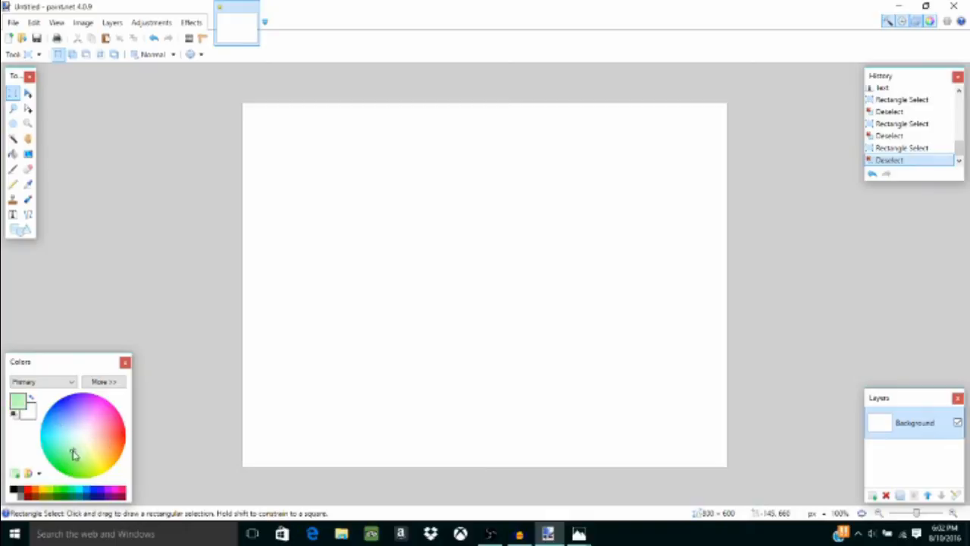
{"action": "left_click", "coordinate": [97, 383]}
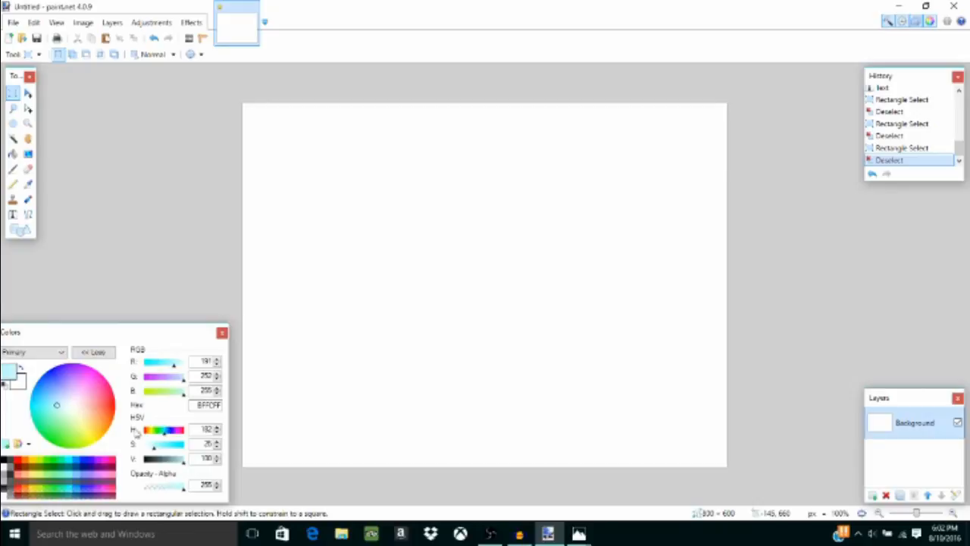
- Close the Colors window and the Layers window
{"action": "left_click", "coordinate": [222, 334]}
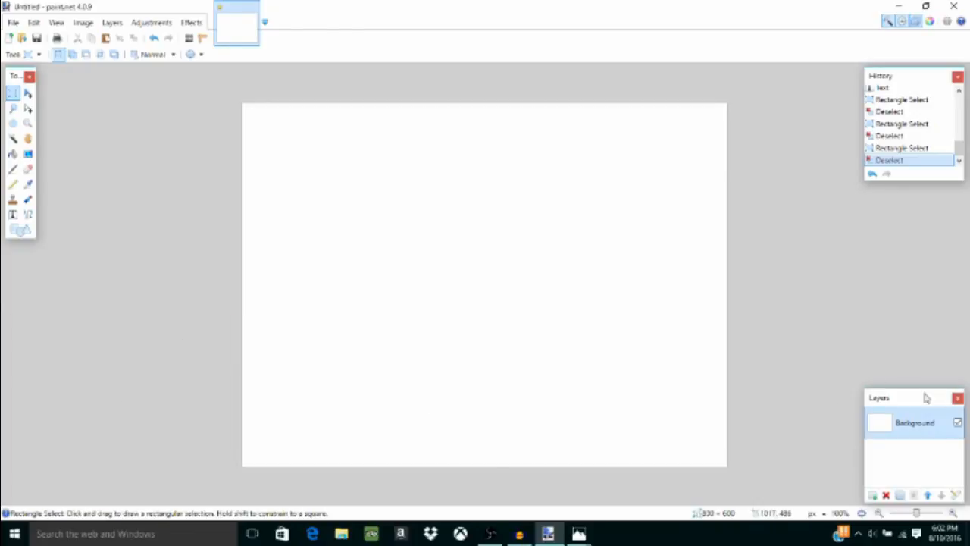
{"action": "left_click_drag", "start_coordinate": [925, 398], "coordinate": [870, 393]}
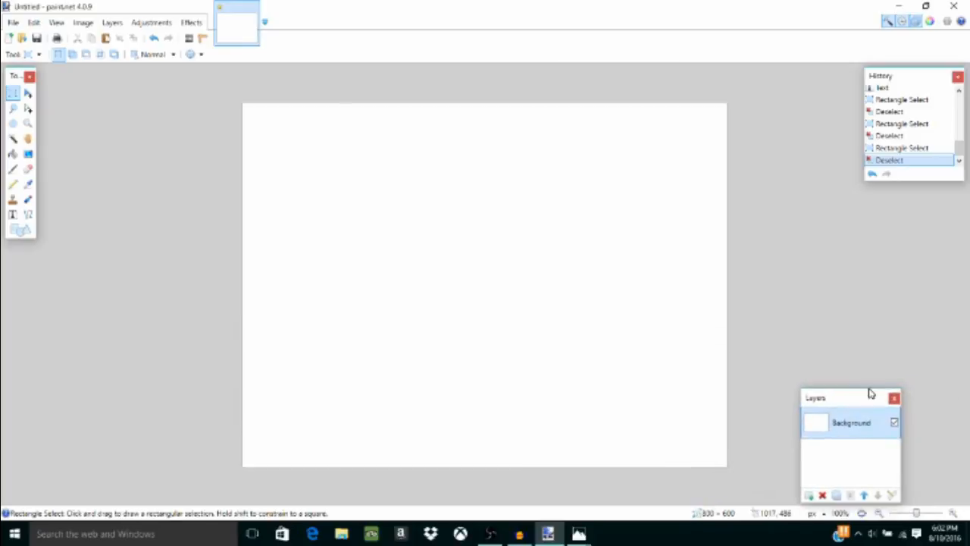
{"action": "left_click", "coordinate": [894, 398]}
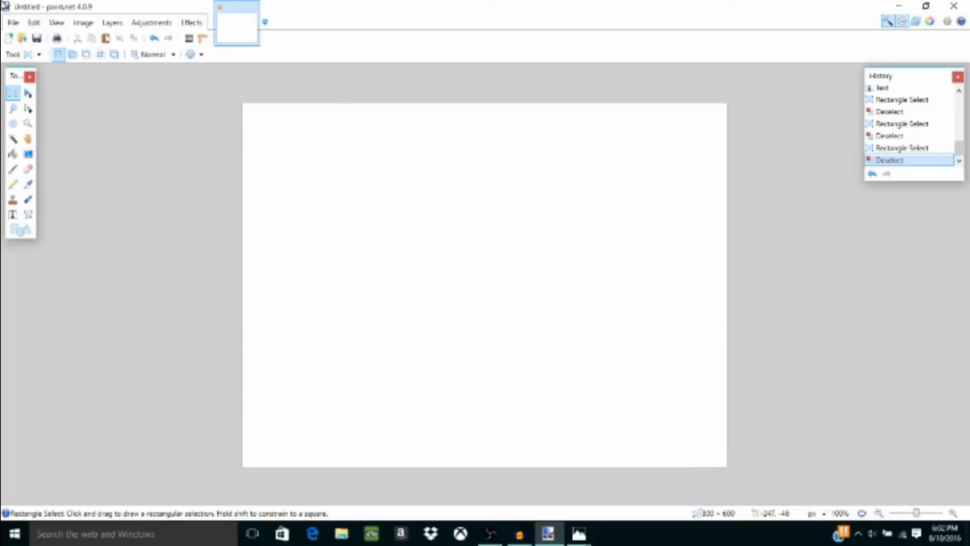
{"action": "left_click", "coordinate": [13, 23]}
{"action": "mouse_move", "coordinate": [32, 26]}
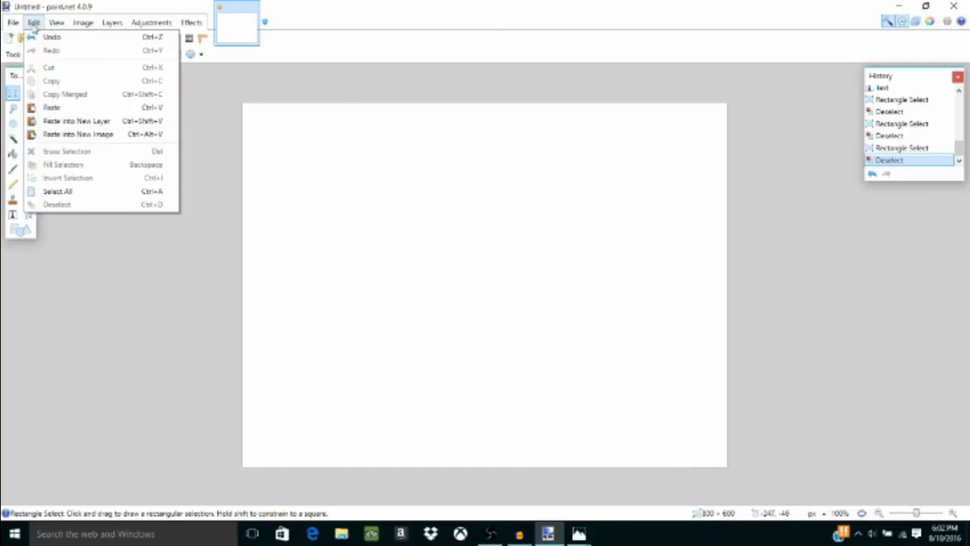
{"action": "mouse_move", "coordinate": [102, 23]}
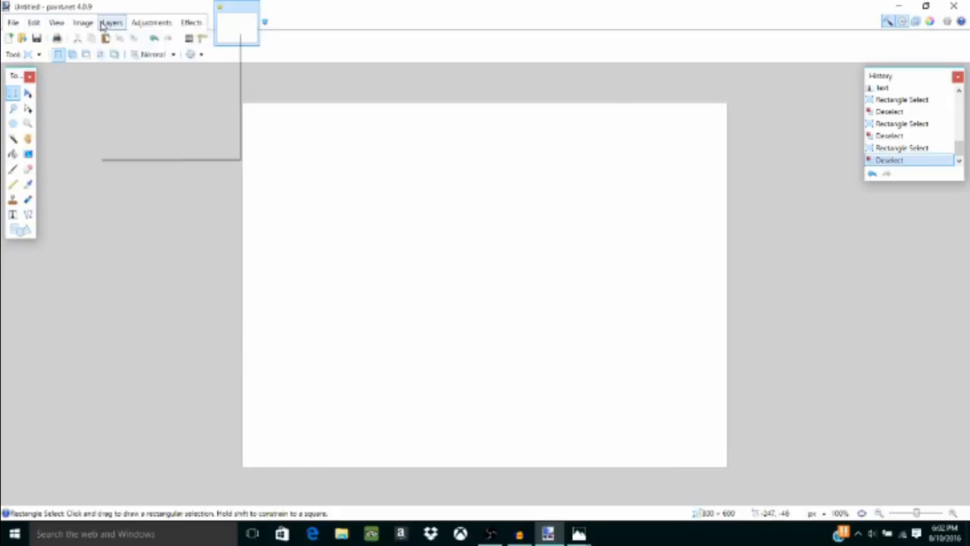
{"action": "mouse_move", "coordinate": [149, 21]}
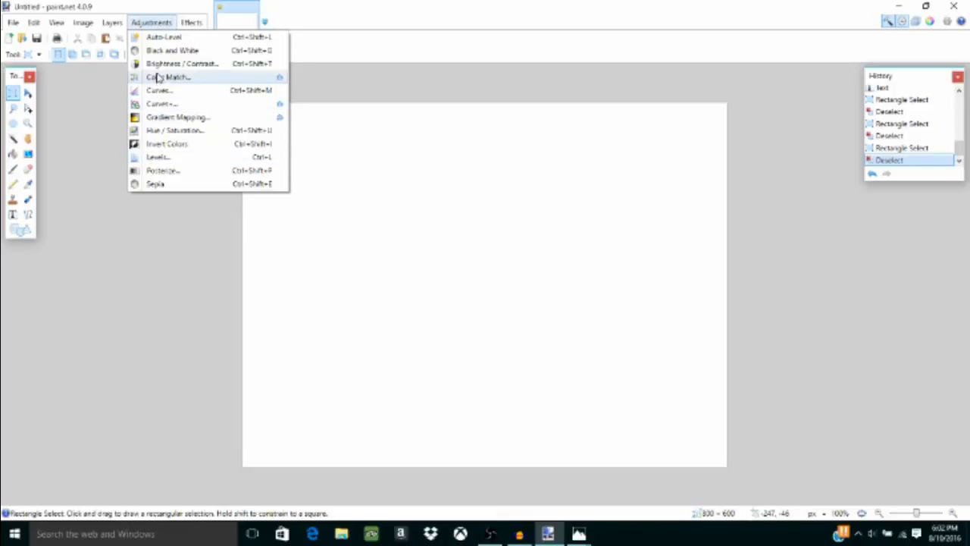
{"action": "left_click", "coordinate": [157, 233]}
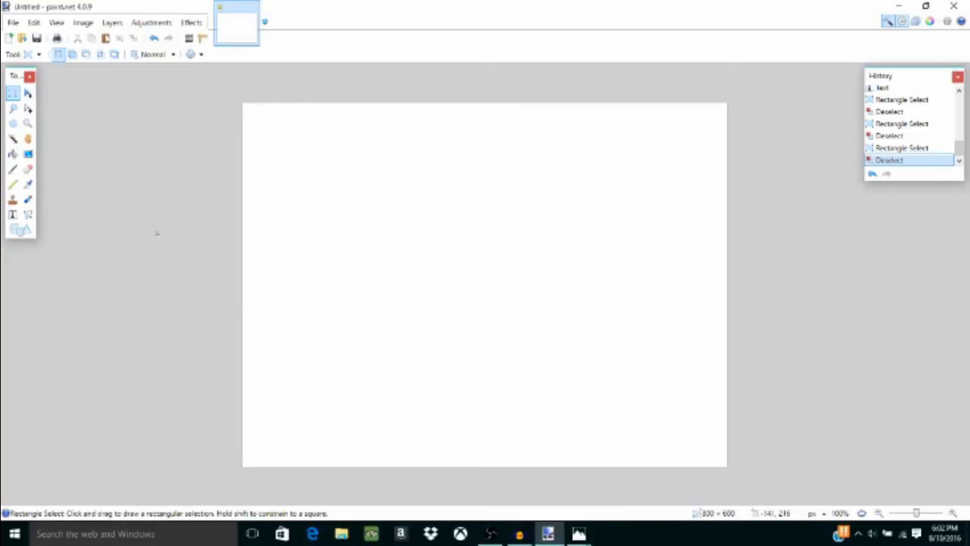
{"action": "left_click", "coordinate": [197, 23]}
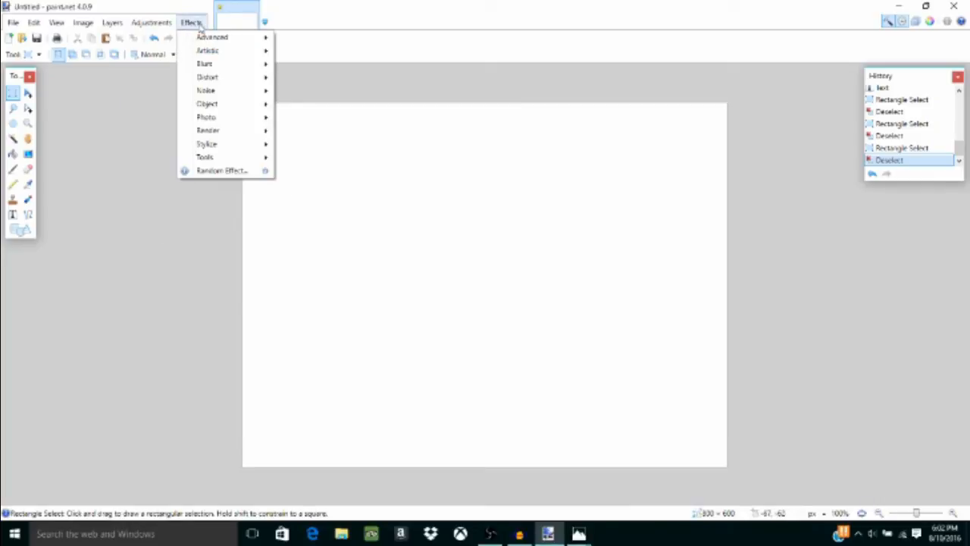
{"action": "left_click", "coordinate": [72, 221]}
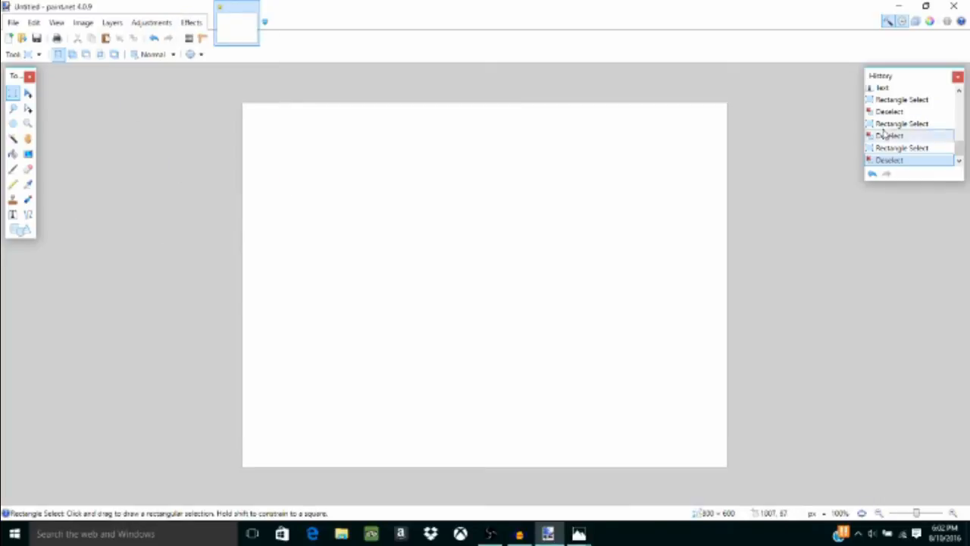
- Toggle the Colors and Layers windows, leaving both open, and move the Layers window to the workspace corner beneath the History window
{"action": "left_click", "coordinate": [930, 23]}
{"action": "left_click", "coordinate": [916, 22]}
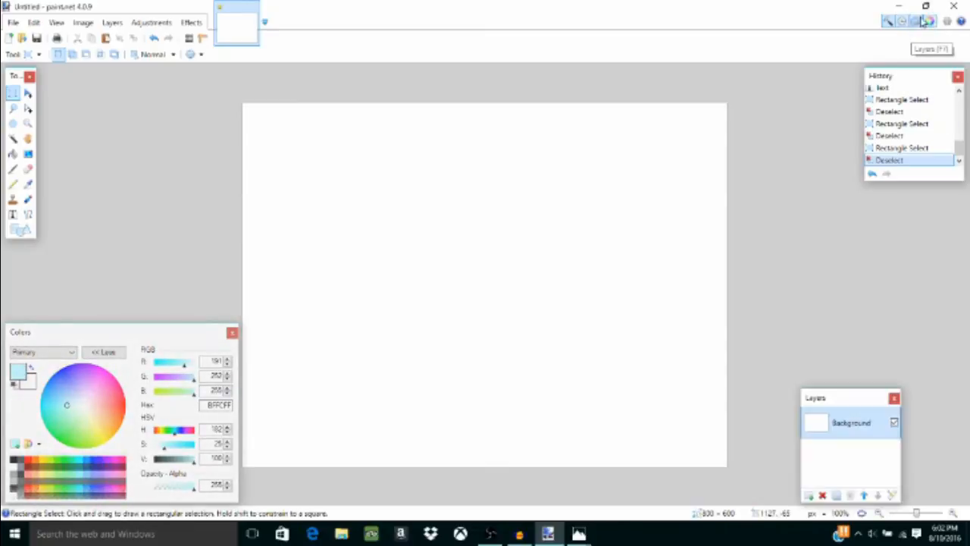
{"action": "left_click", "coordinate": [929, 22]}
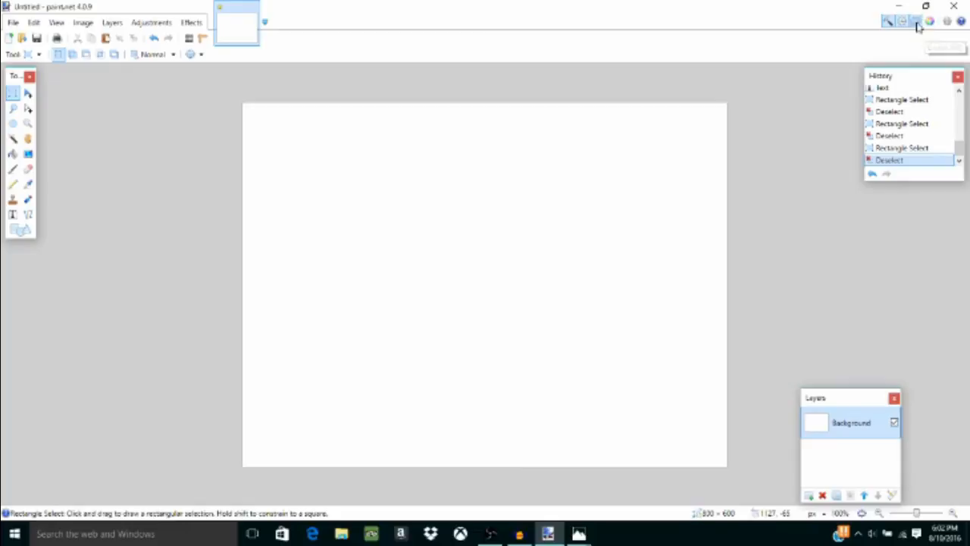
{"action": "left_click", "coordinate": [916, 23]}
{"action": "left_click", "coordinate": [929, 22]}
{"action": "left_click", "coordinate": [916, 23]}
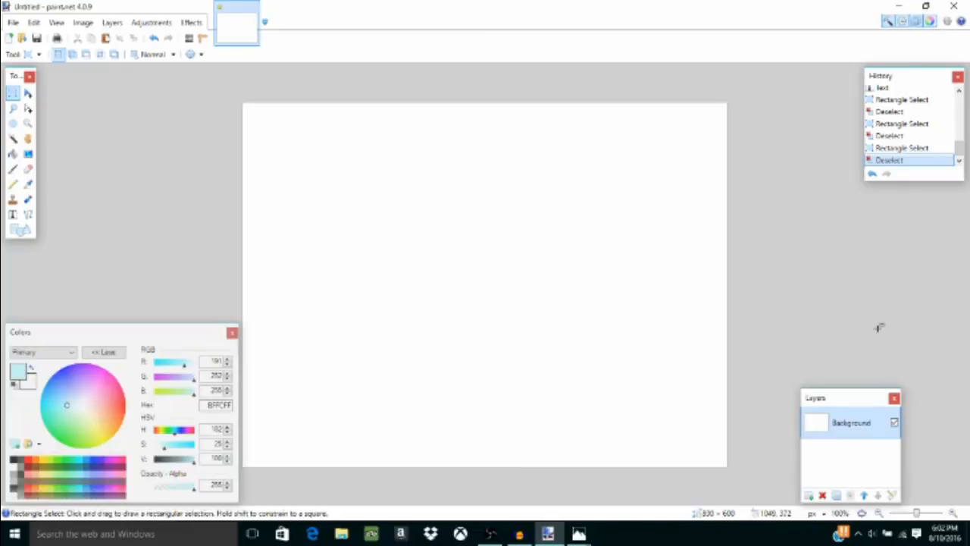
{"action": "left_click_drag", "start_coordinate": [859, 402], "coordinate": [927, 399]}
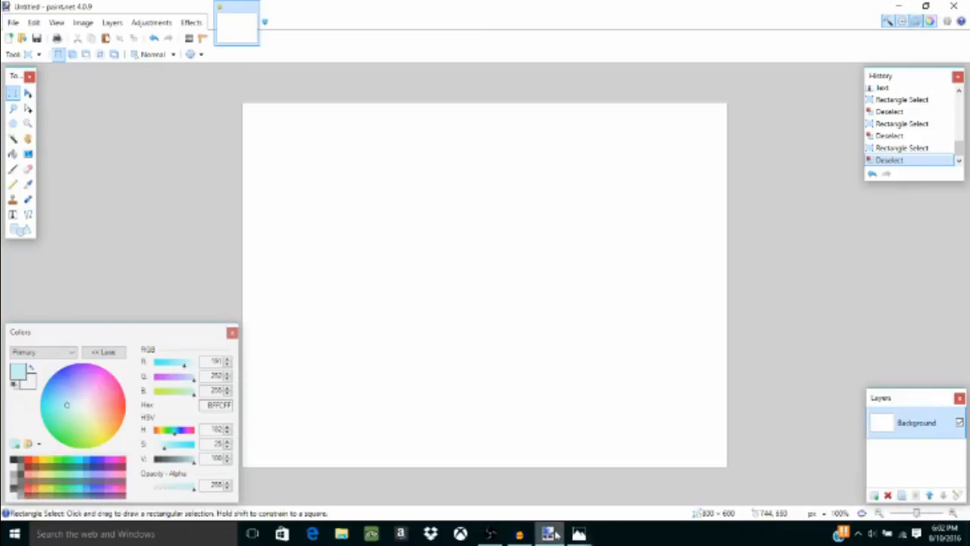
- Switch to the Audacity window where the audio track is being recorded
{"action": "mouse_move", "coordinate": [555, 534]}
{"action": "mouse_move", "coordinate": [519, 537]}
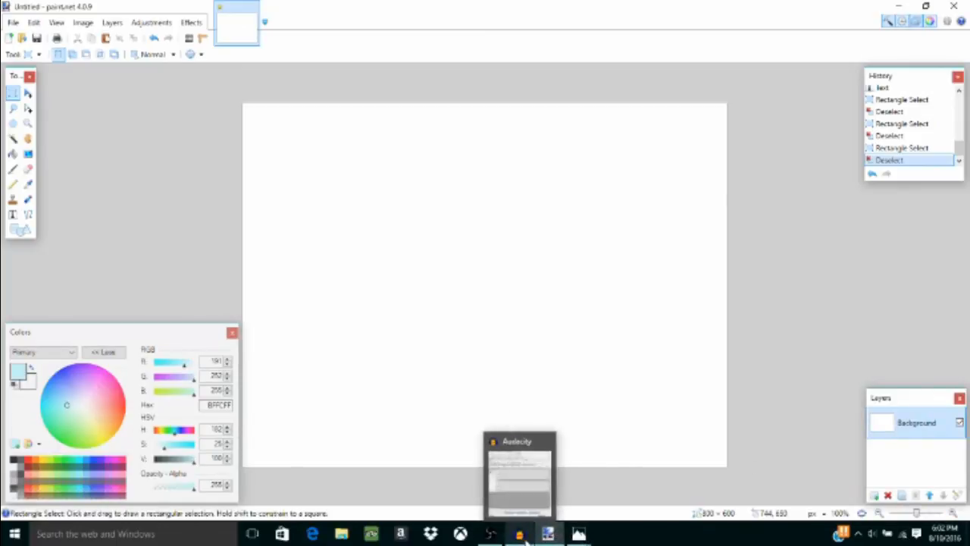
{"action": "left_click", "coordinate": [520, 535]}
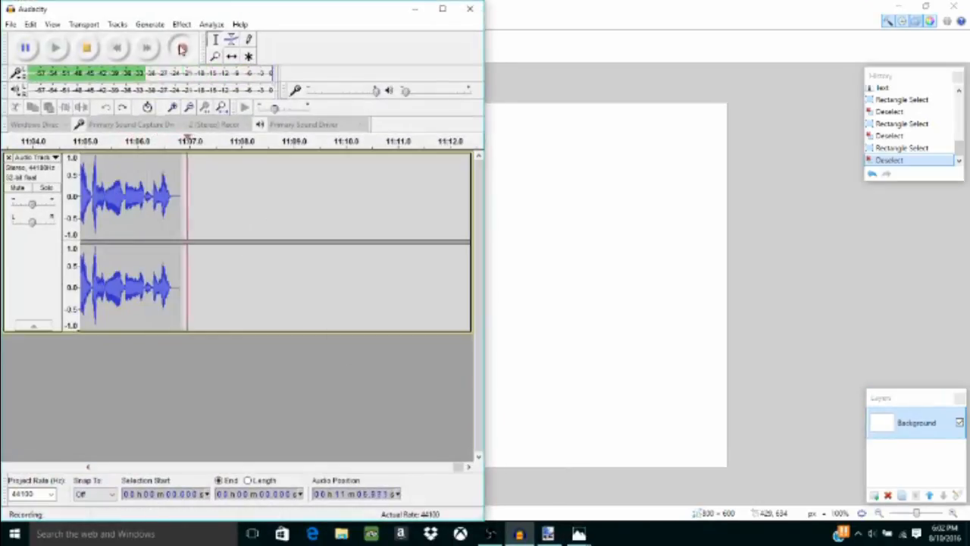